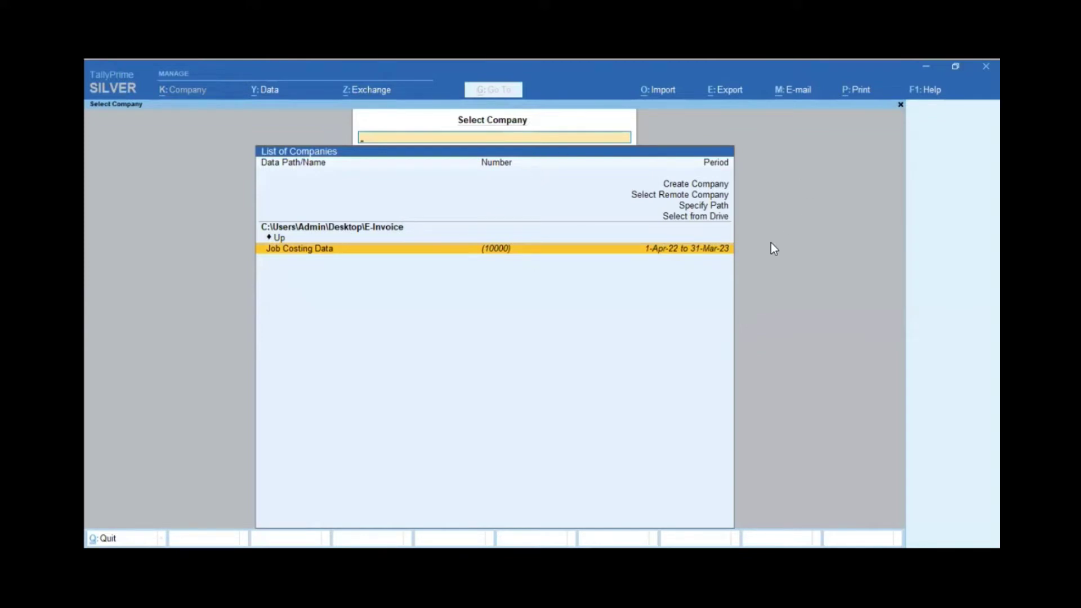
# Load the company Job Costing Data from the list of companies.
pyautogui.press('Escape')
pyautogui.press('Escape')
pyautogui.press('Return')
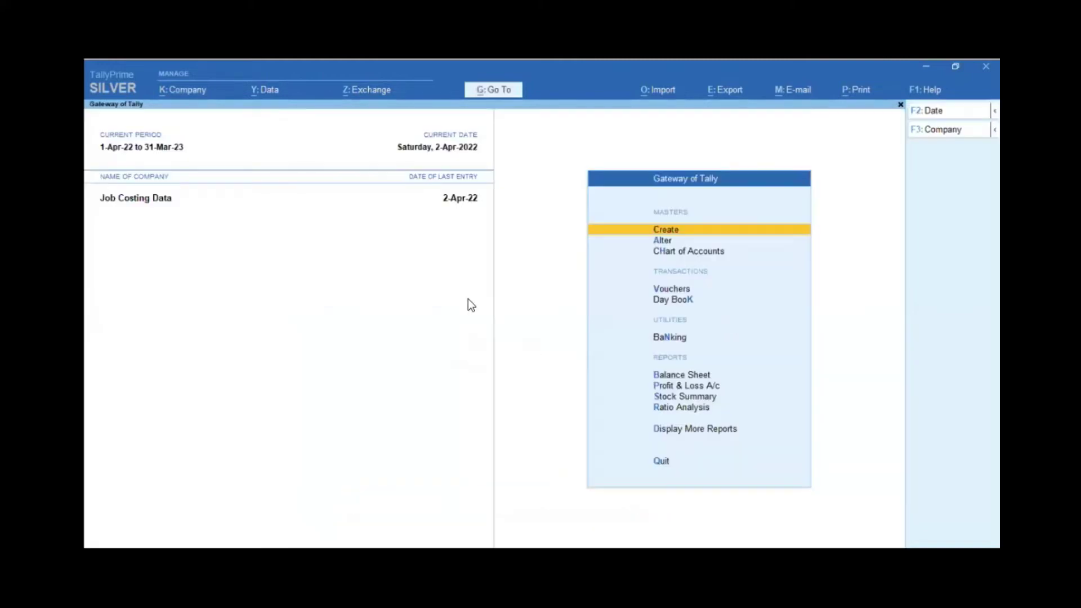
# Check that Enable Job Costing is set to Yes in the company features and save the features.
pyautogui.press('Escape')
pyautogui.press('Escape')
pyautogui.press('F11')
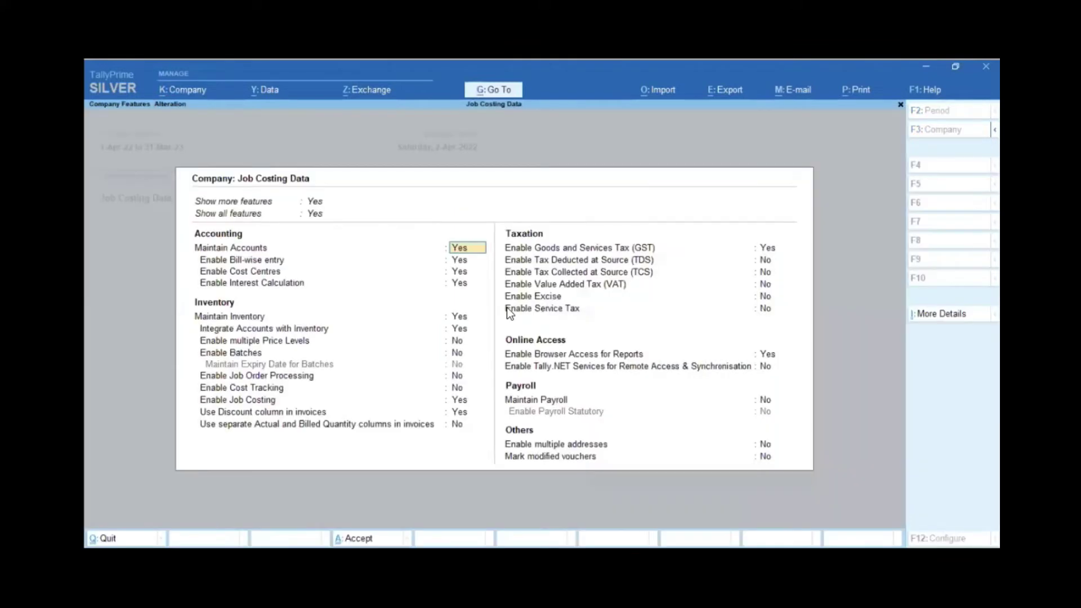
pyautogui.press('Escape')
pyautogui.press('Return')
pyautogui.press('F11')
pyautogui.press('Return')
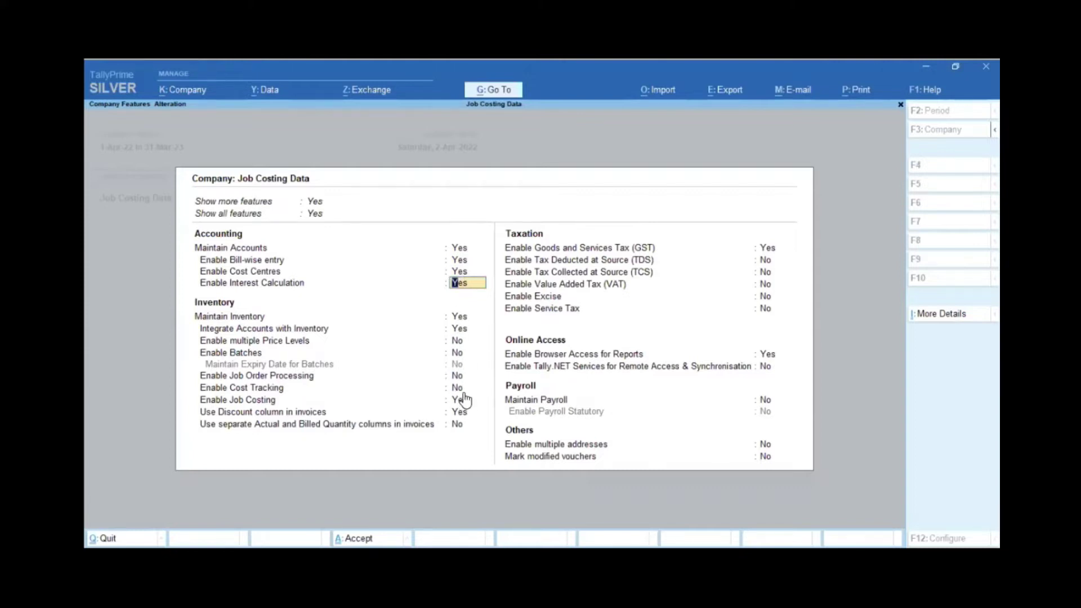
pyautogui.click(270, 401)
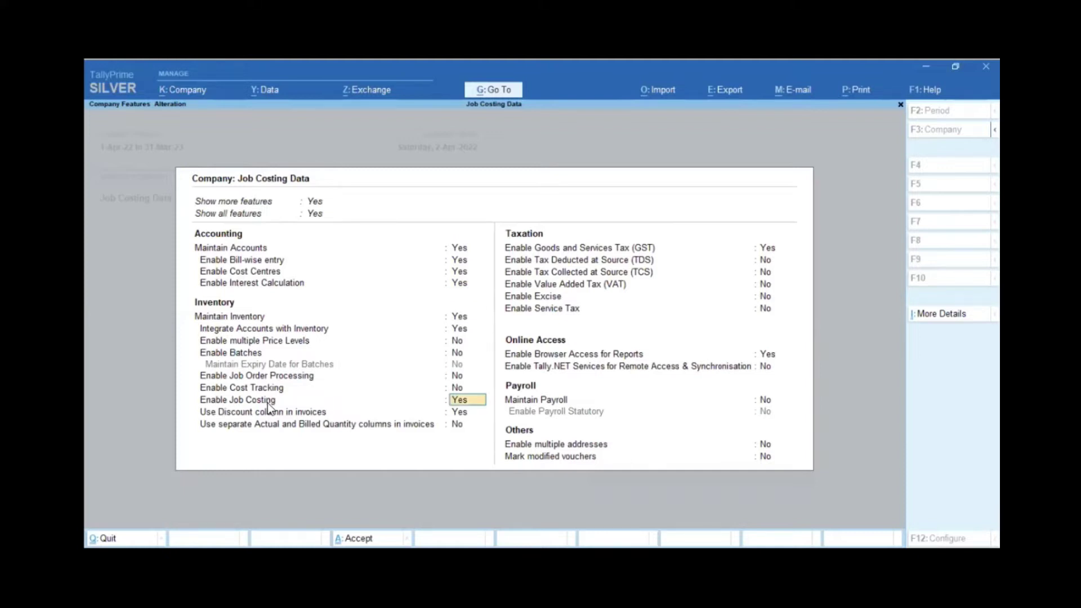
pyautogui.press('Return')
pyautogui.press('ctrl')
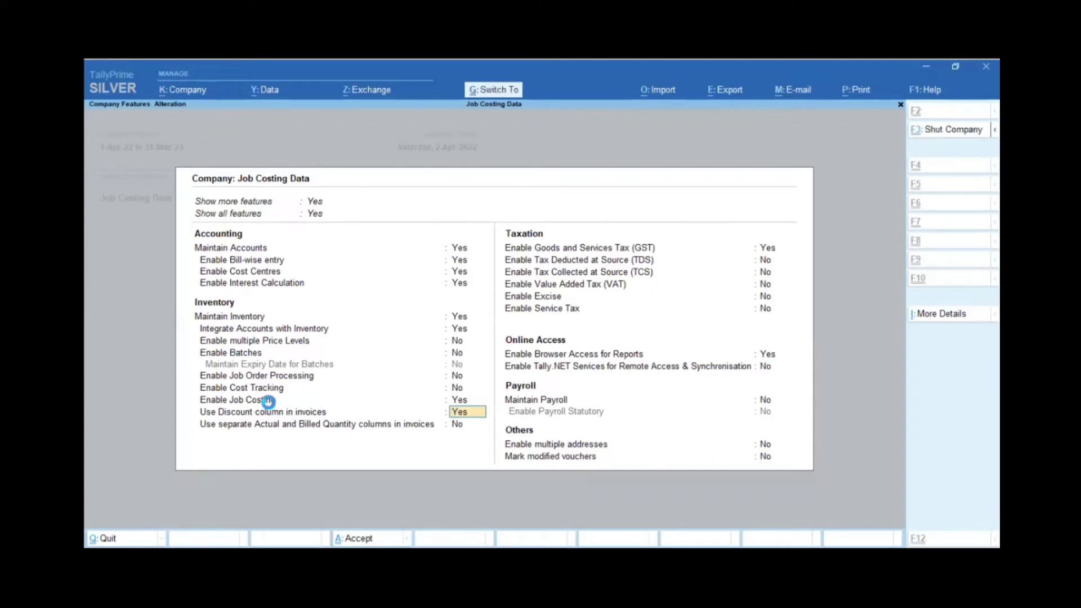
pyautogui.hotkey('ctrl', 'a')
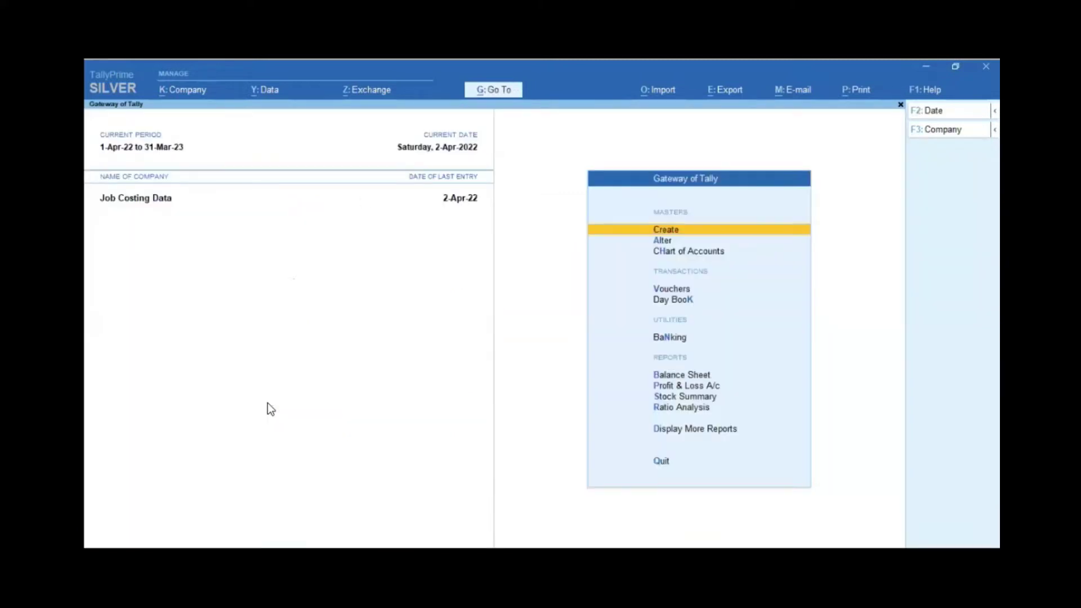
# Open the Transport Charges ledger for alteration, examine its group and statutory details, and leave it without saving.
pyautogui.press('Down')
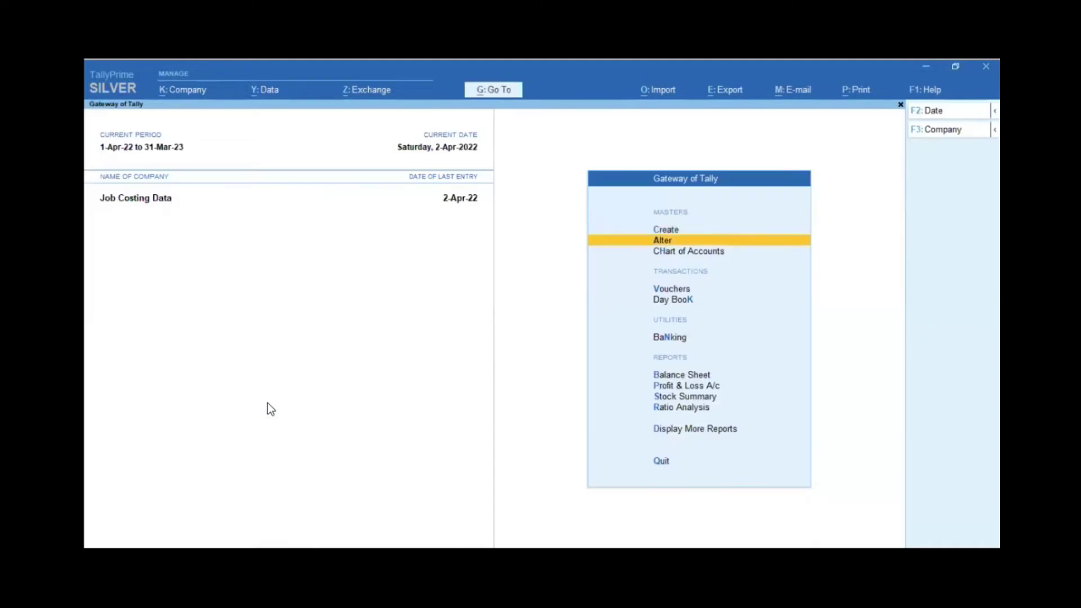
pyautogui.press('Return')
pyautogui.press('Down')
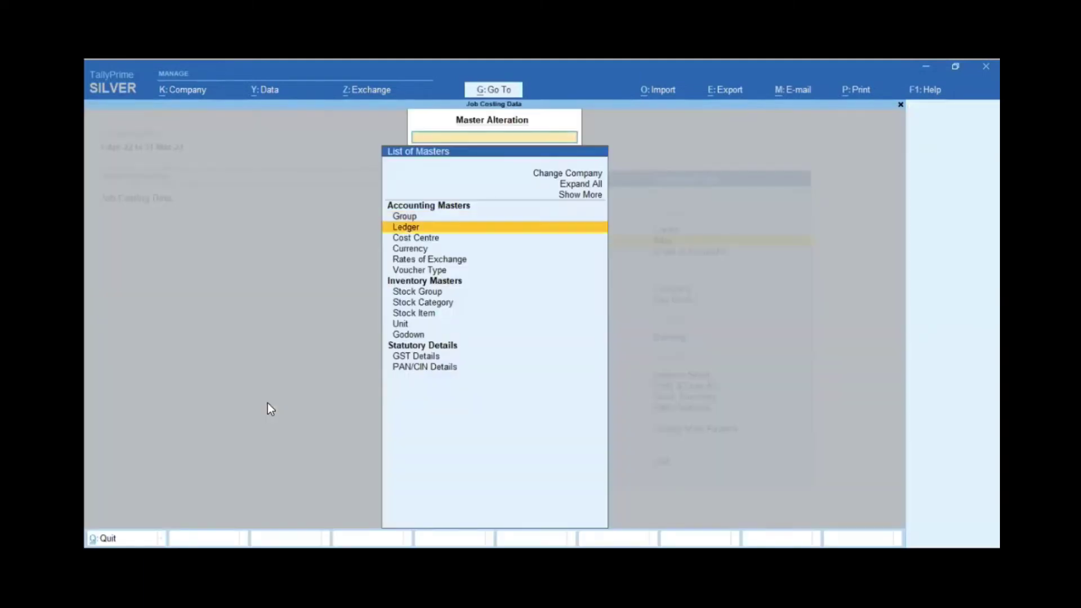
pyautogui.press('Return')
pyautogui.press('Down')
pyautogui.press('Down')
pyautogui.press('Down')
pyautogui.press('Down')
pyautogui.press('Down')
pyautogui.press('Down')
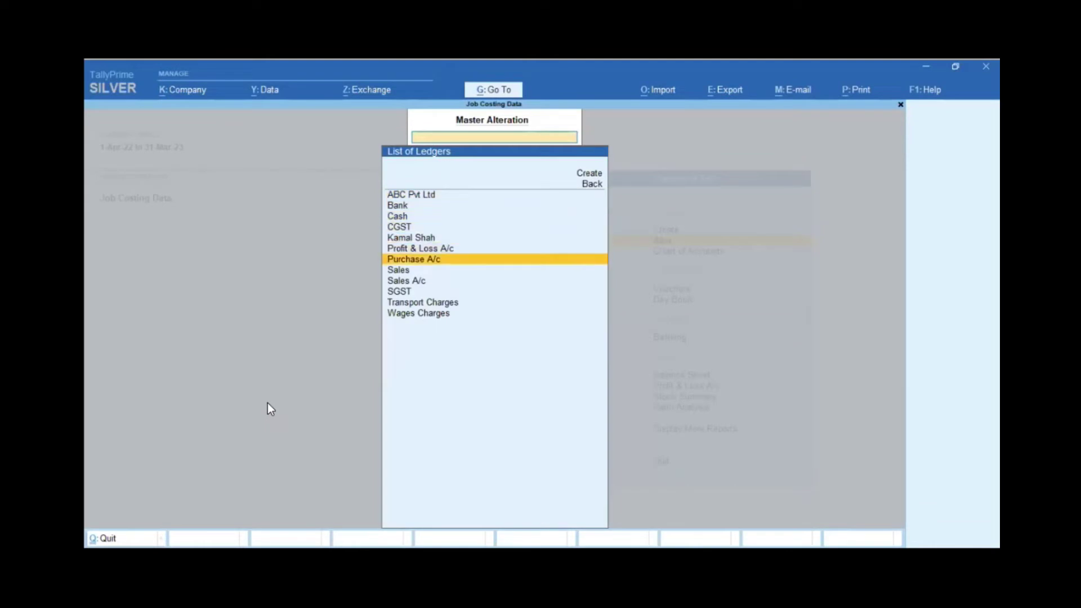
pyautogui.press('Down')
pyautogui.press('Down')
pyautogui.press('Down')
pyautogui.press('Down')
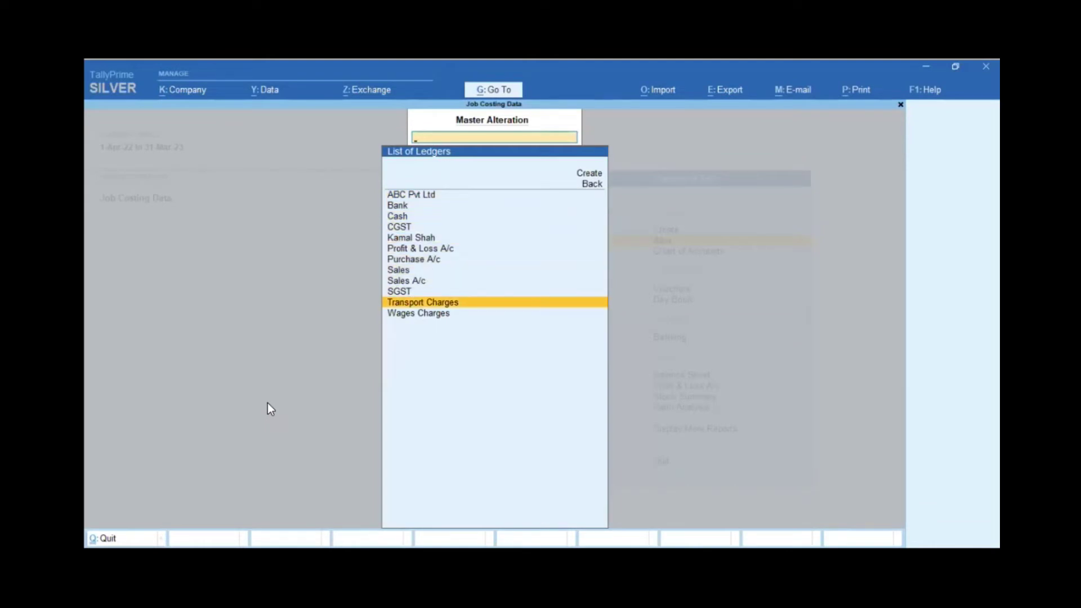
pyautogui.press('Return')
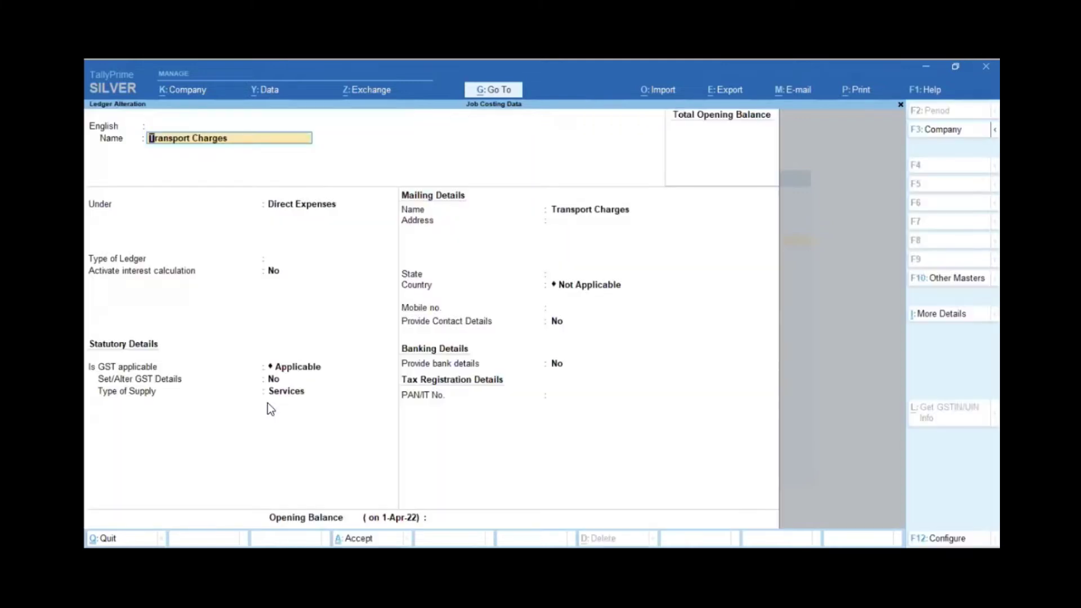
pyautogui.press('Escape')
pyautogui.press('y')
# Examine the Wages Charges ledger's group and statutory details, then return to the list of masters without saving.
pyautogui.press('Down')
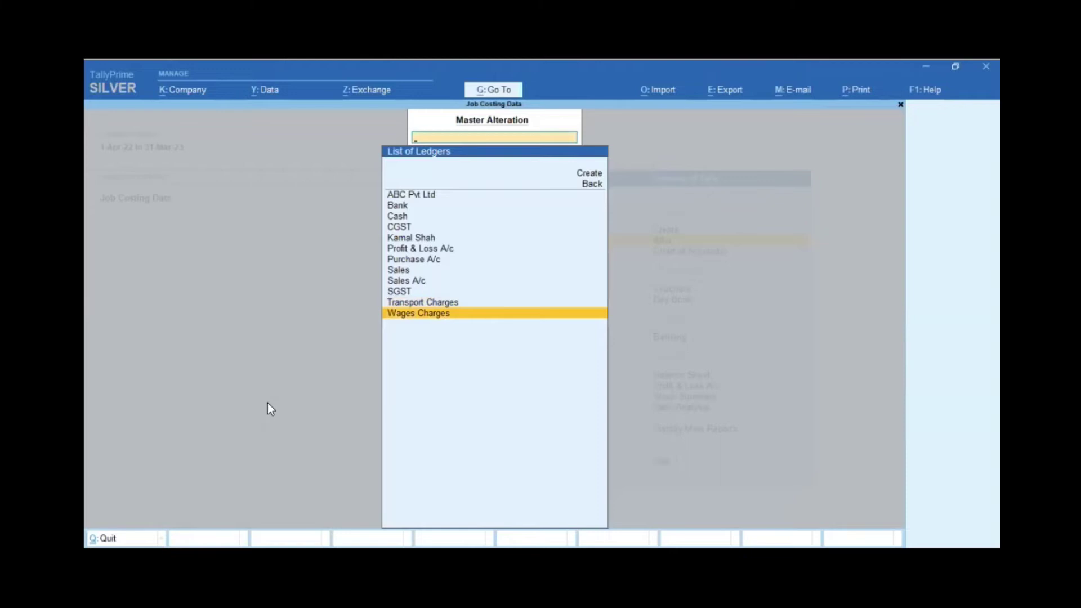
pyautogui.press('Return')
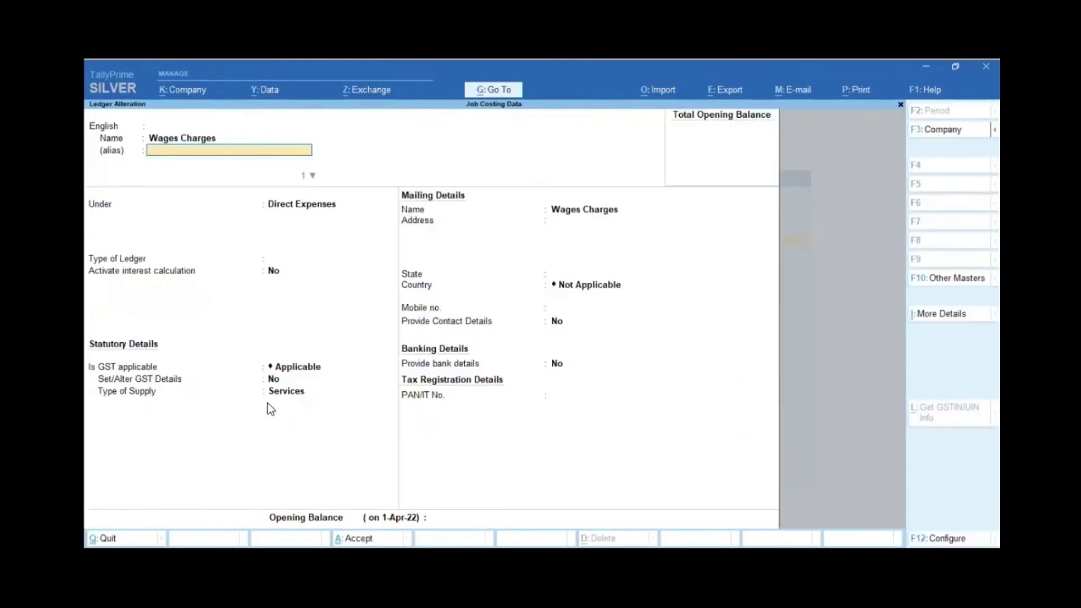
pyautogui.press('Escape')
pyautogui.press('y')
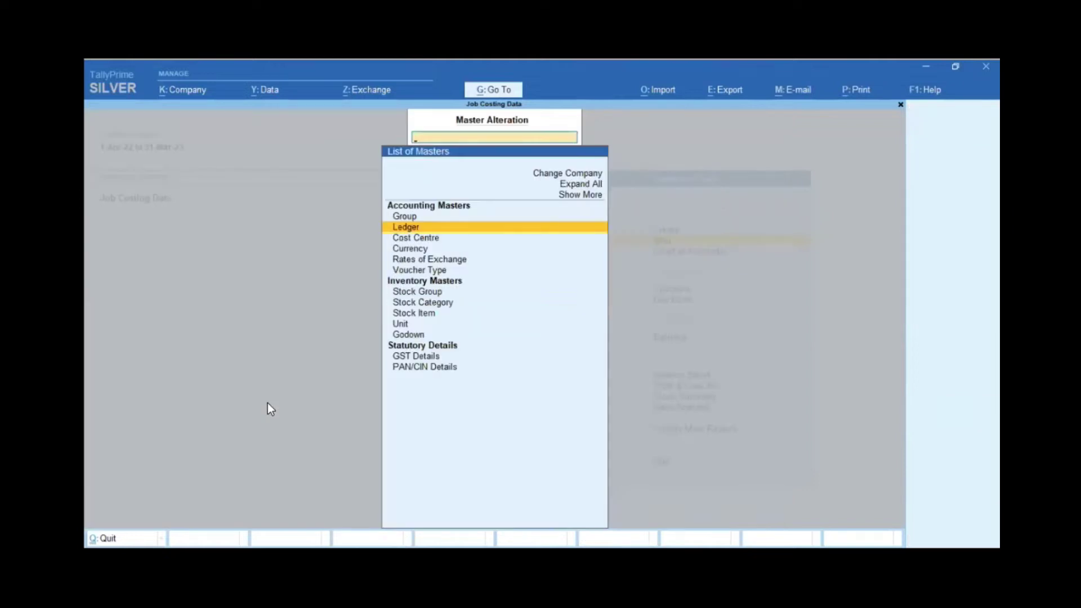
pyautogui.press('Return')
pyautogui.press('Escape')
# Start a new cost centre named Row Construction Mumbai under Primary, with Use for job costing set to Yes.
pyautogui.press('Down')
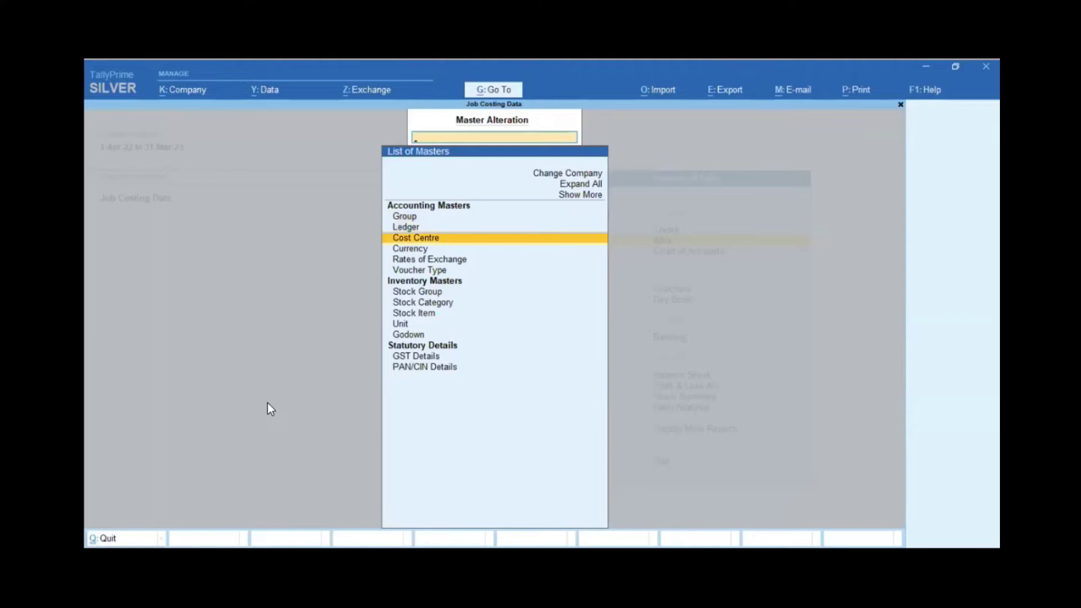
pyautogui.press('Return')
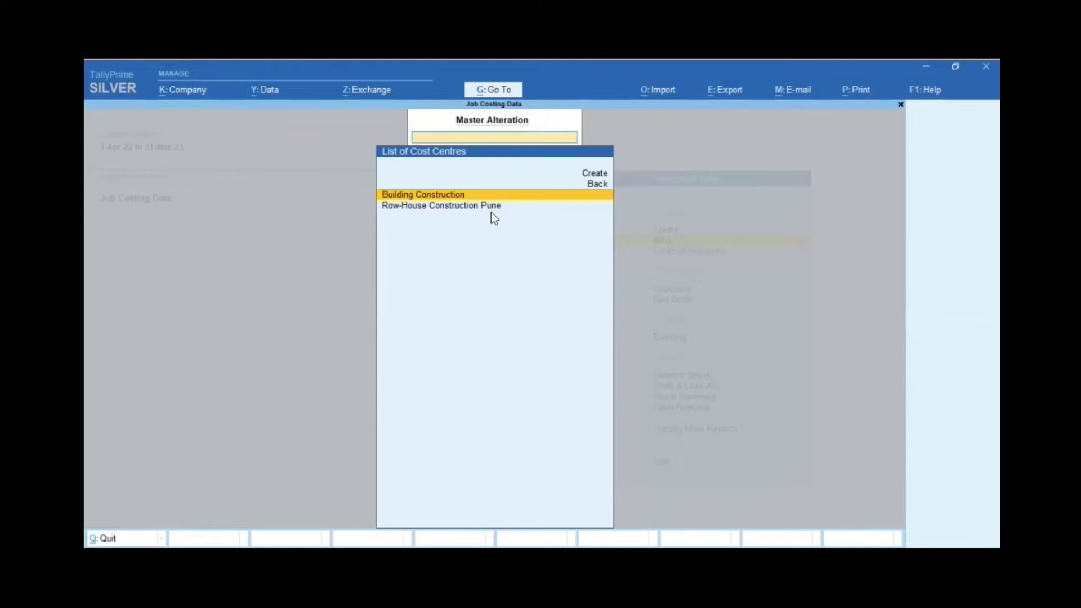
pyautogui.press('Up')
pyautogui.press('Up')
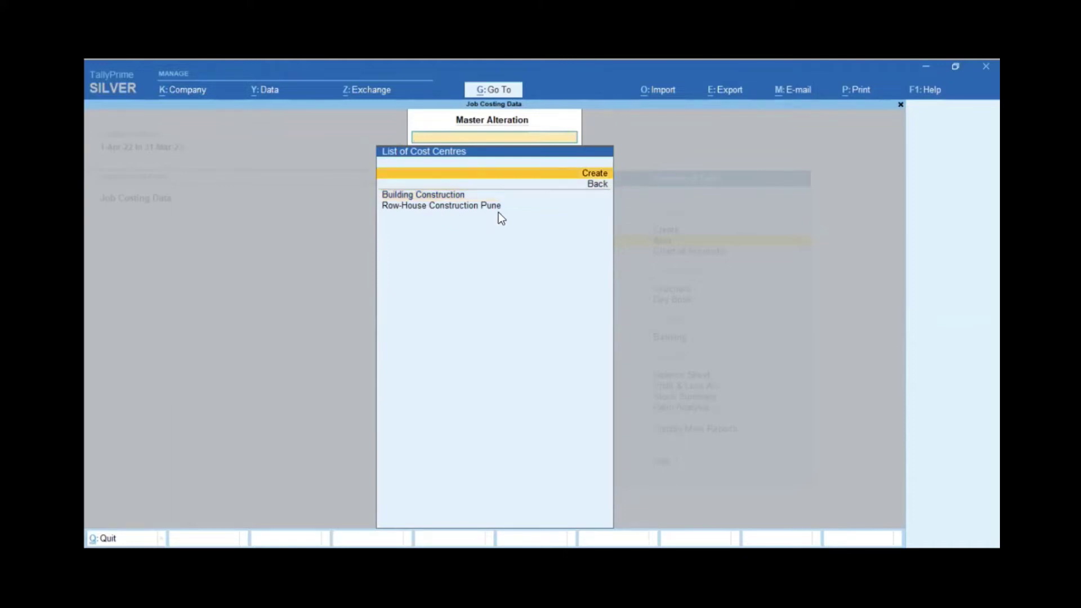
pyautogui.press('Return')
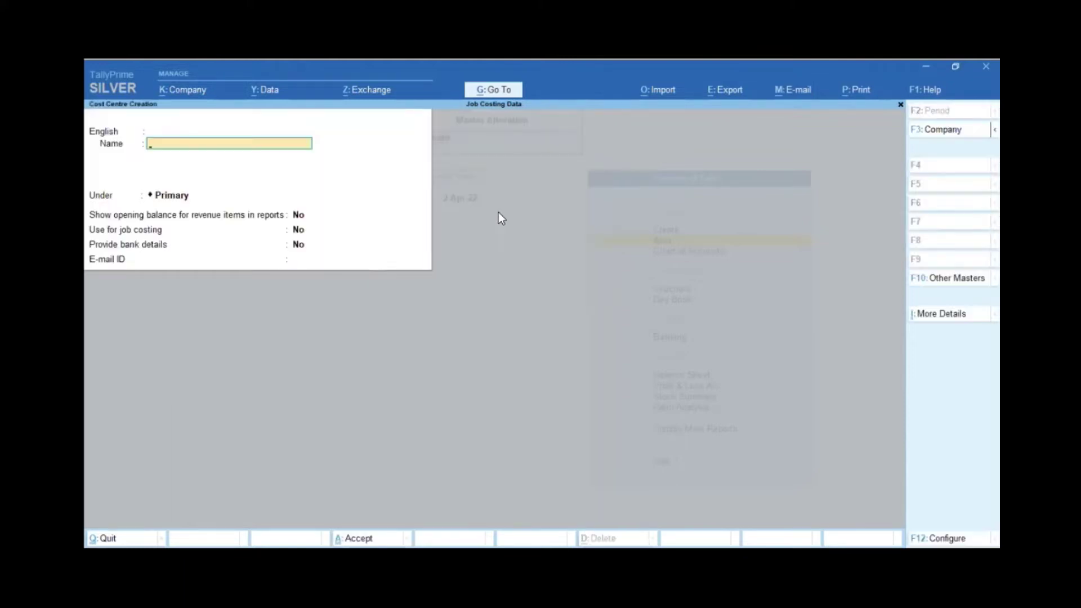
pyautogui.write('Row Construction Mubai')
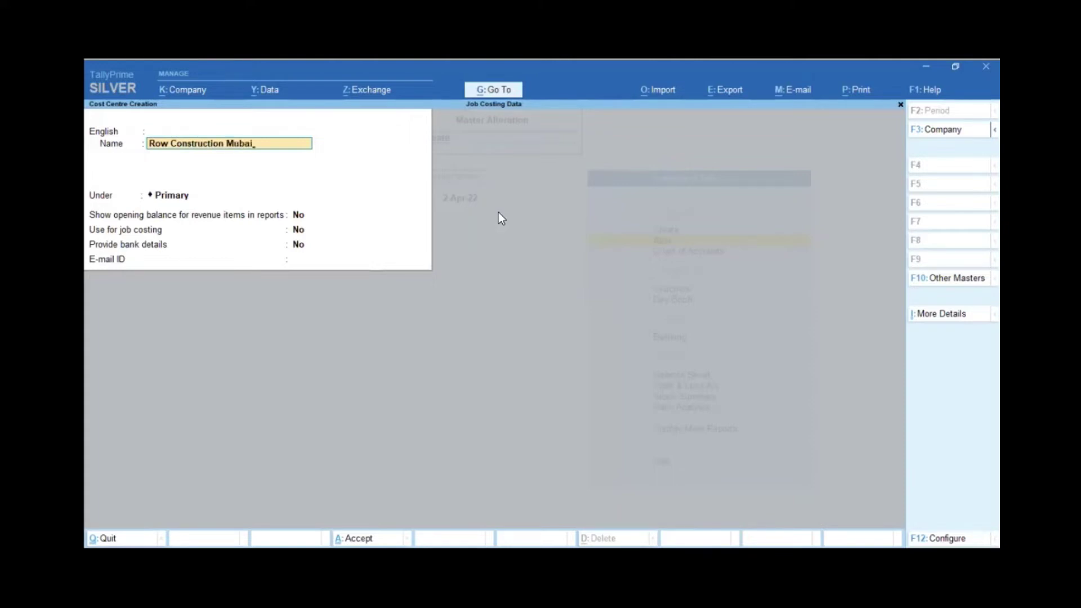
pyautogui.press('BackSpace')
pyautogui.press('BackSpace')
pyautogui.write('mbai')
pyautogui.press('Return')
pyautogui.press('Return')
pyautogui.press('Return')
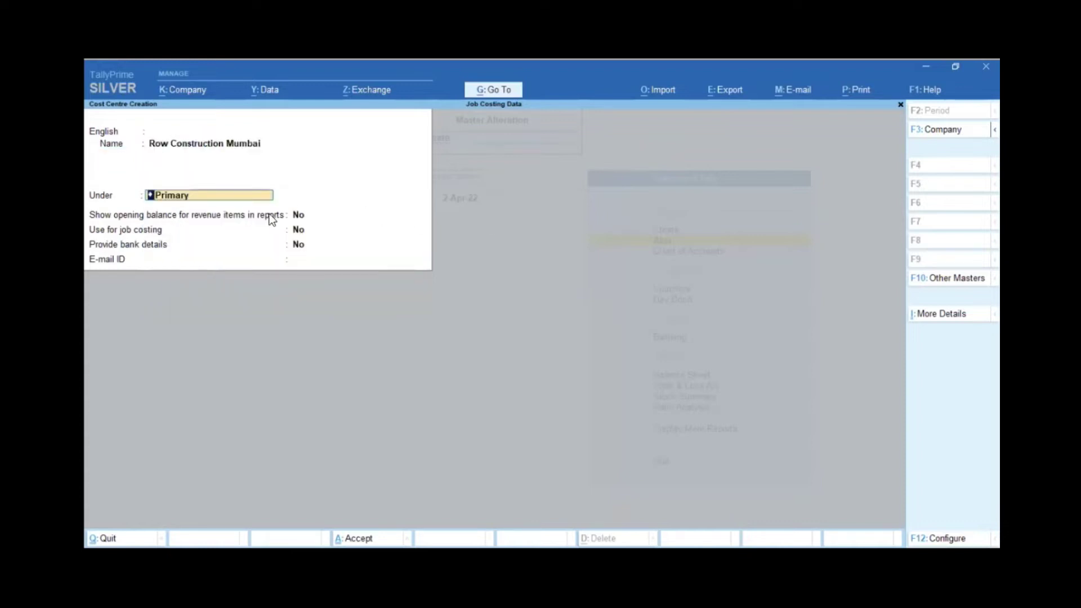
pyautogui.click(298, 231)
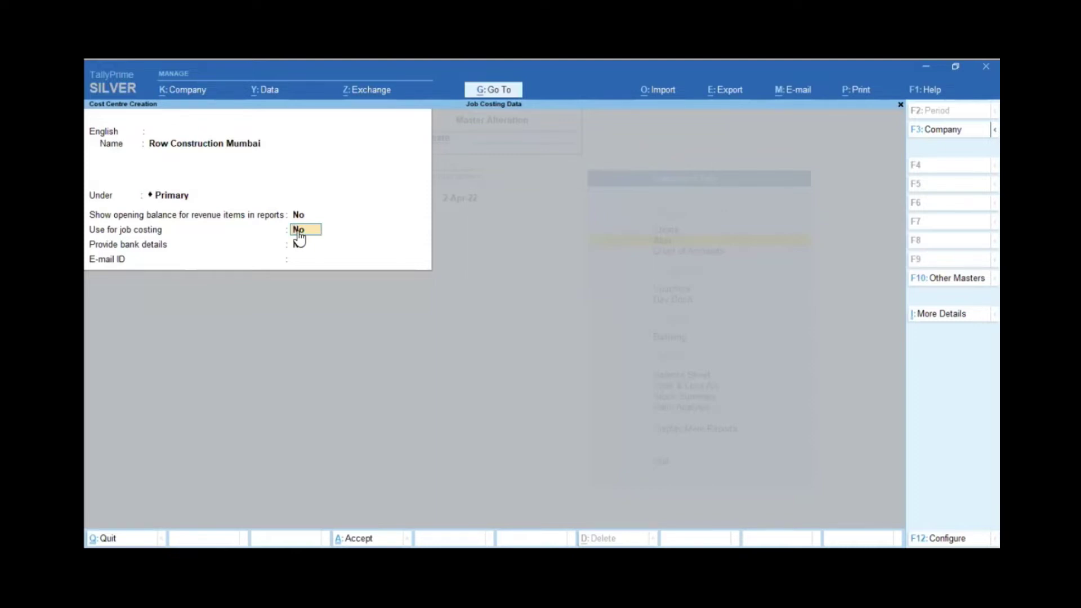
pyautogui.press('y')
# Check the Set Job Costing for Cost Centres option in the cost centre configuration and return to the creation form.
pyautogui.press('F12')
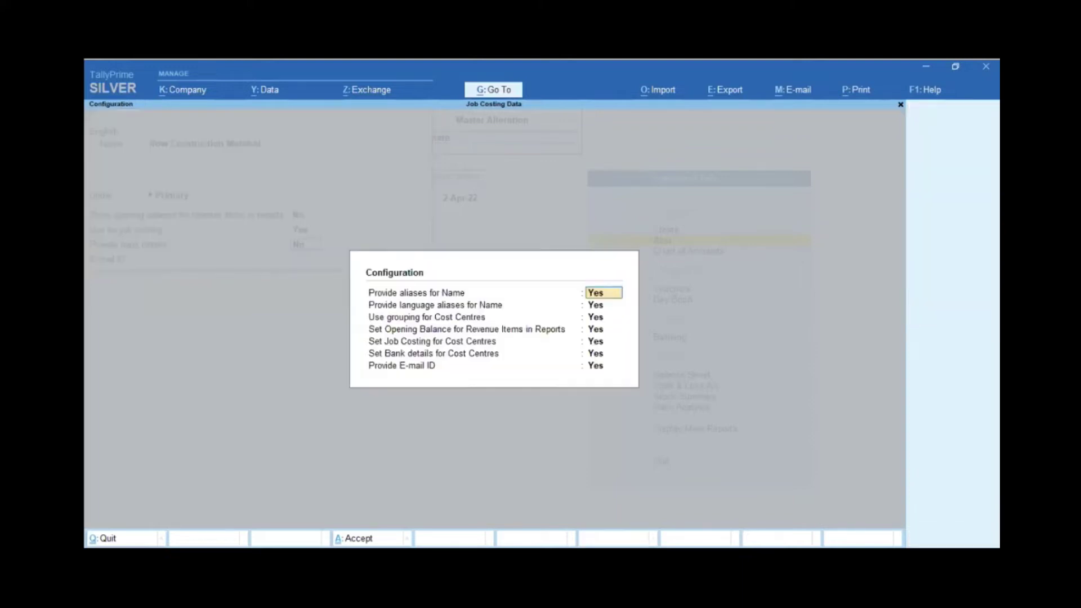
pyautogui.click(592, 344)
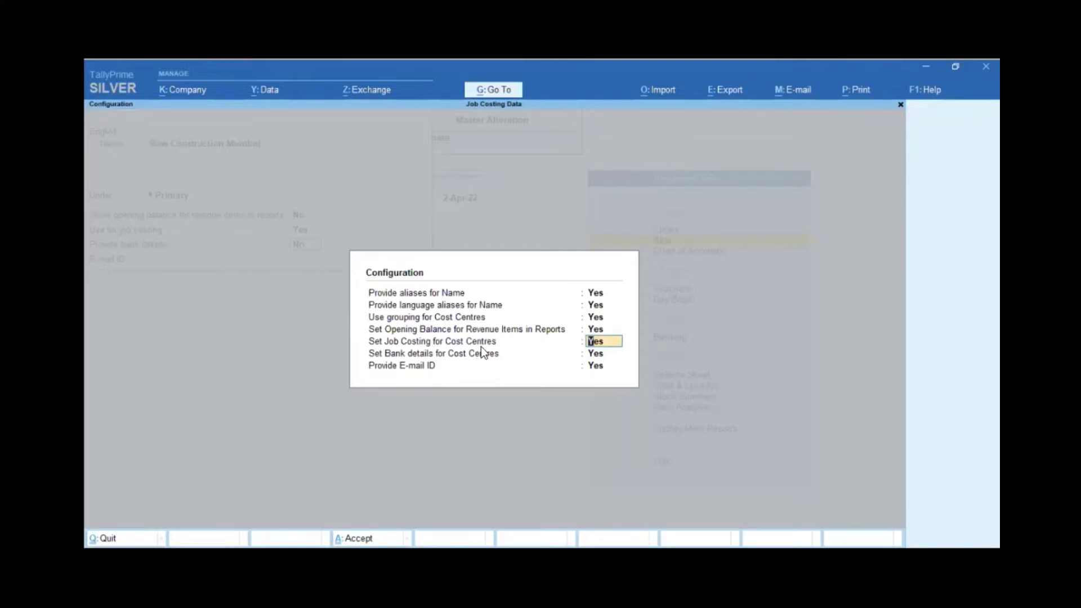
pyautogui.press('Return')
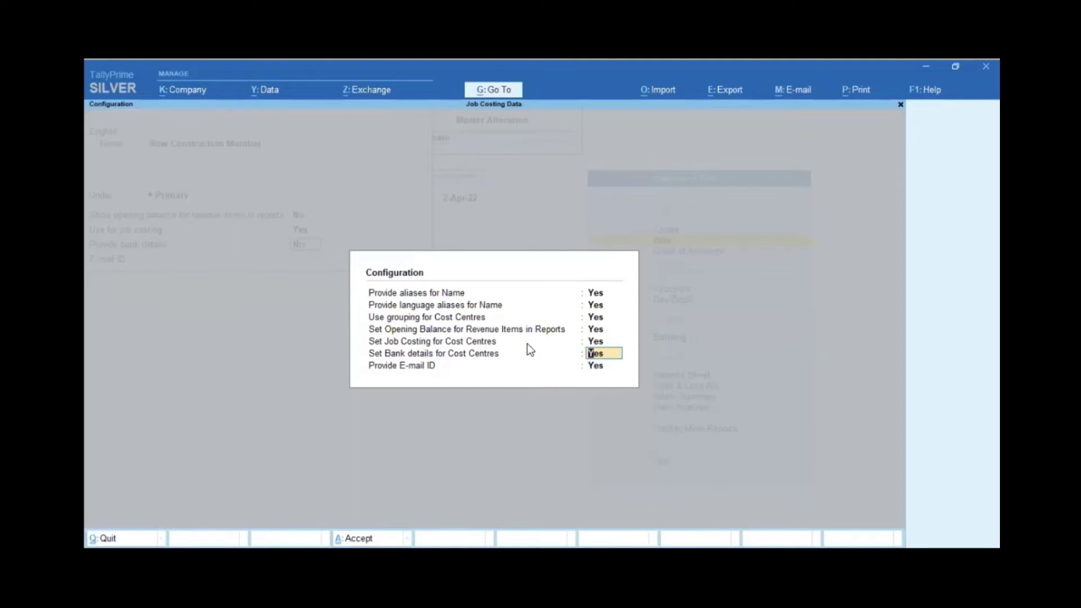
pyautogui.press('Up')
pyautogui.press('Down')
pyautogui.press('Return')
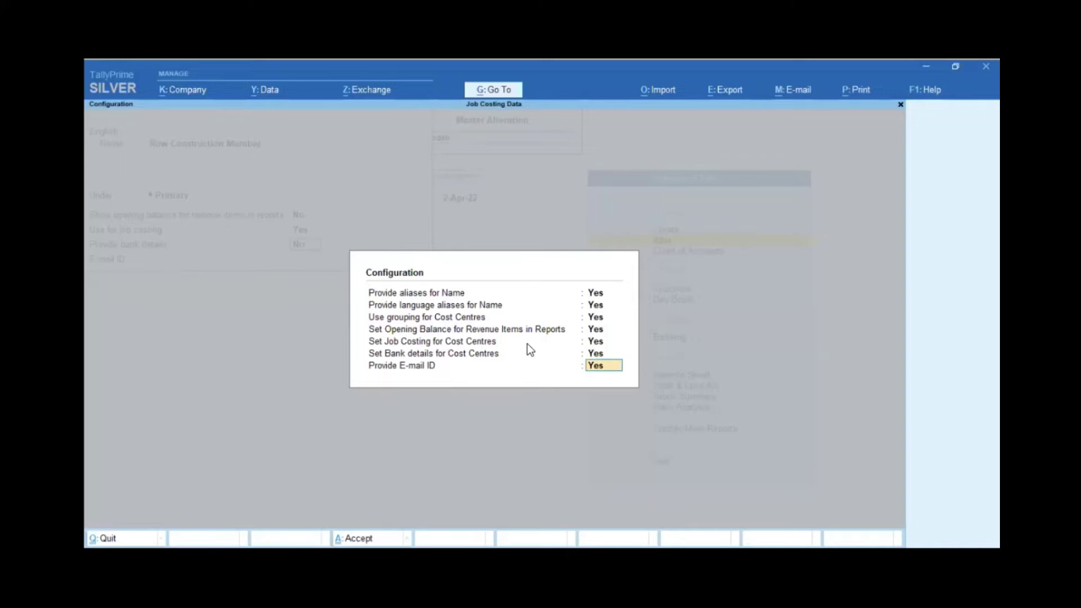
pyautogui.press('Return')
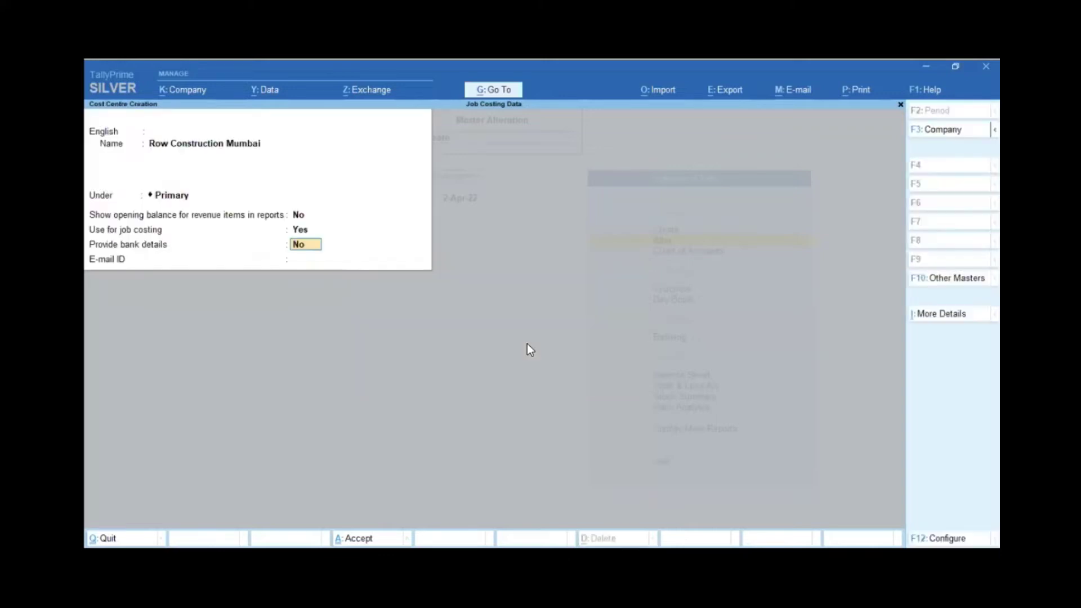
# Save the Row Construction Mumbai cost centre and go back to the list of masters.
pyautogui.click(298, 231)
pyautogui.press('ctrl')
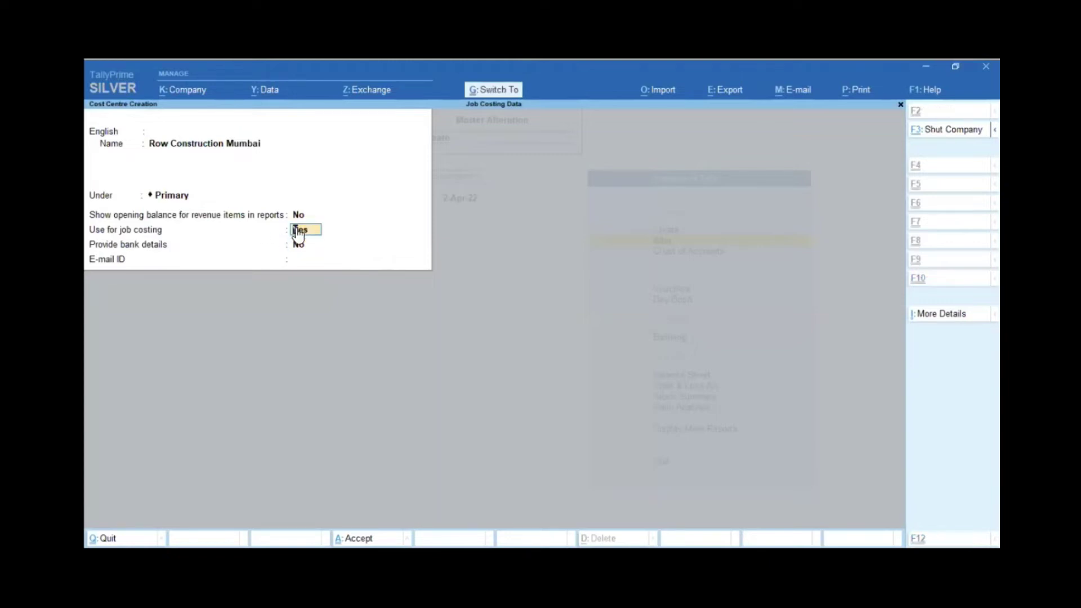
pyautogui.hotkey('ctrl', 'a')
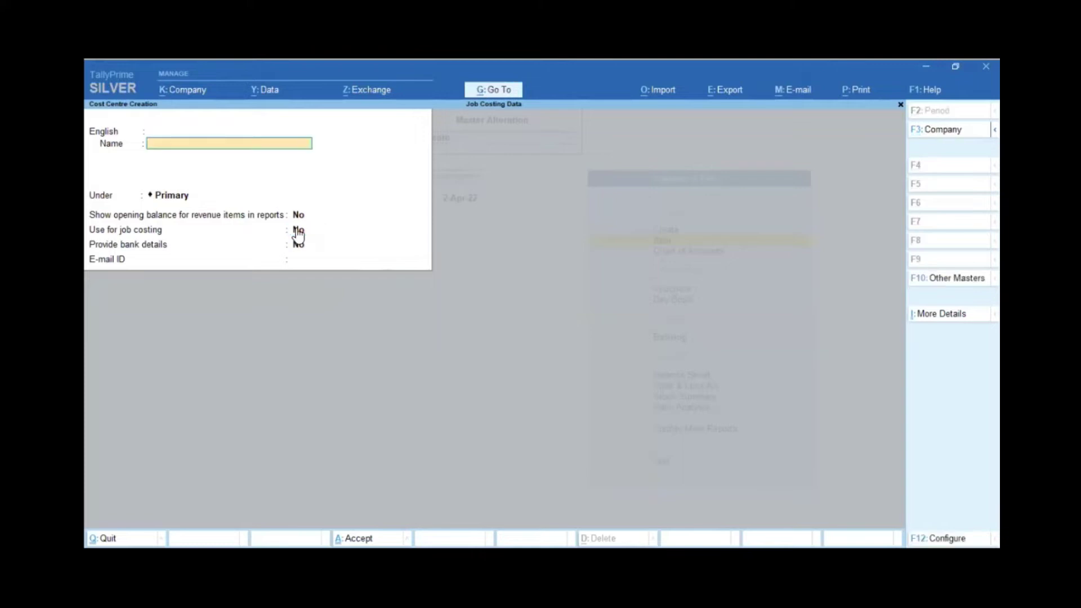
pyautogui.press('Escape')
pyautogui.press('Escape')
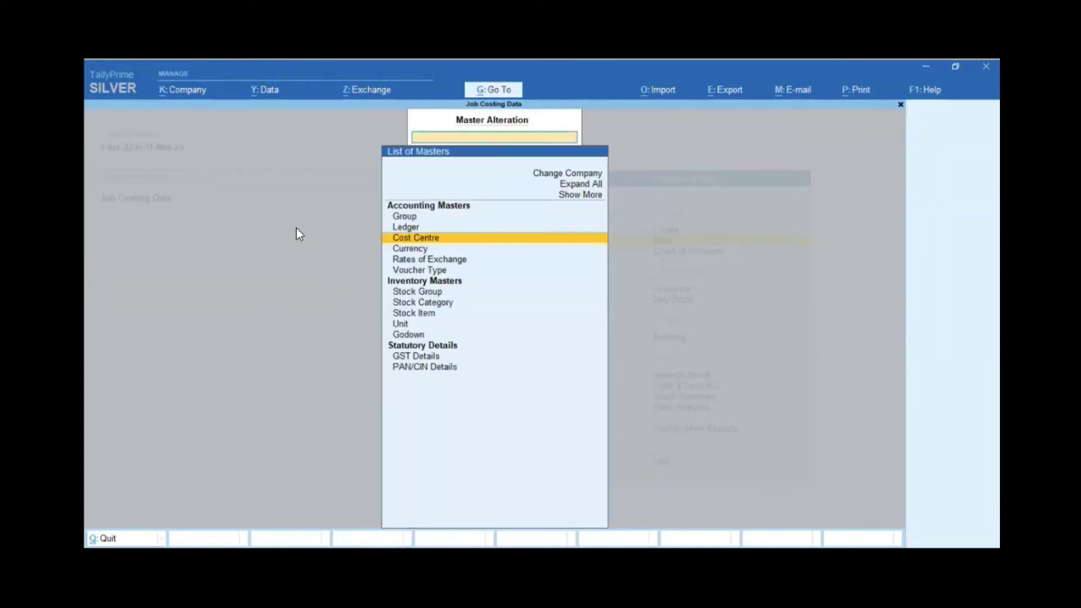
# Open a blank creation form for a new godown from the godown masters.
pyautogui.press('Down')
pyautogui.press('Down')
pyautogui.press('Down')
pyautogui.press('Down')
pyautogui.press('Down')
pyautogui.press('Down')
pyautogui.press('Down')
pyautogui.press('Down')
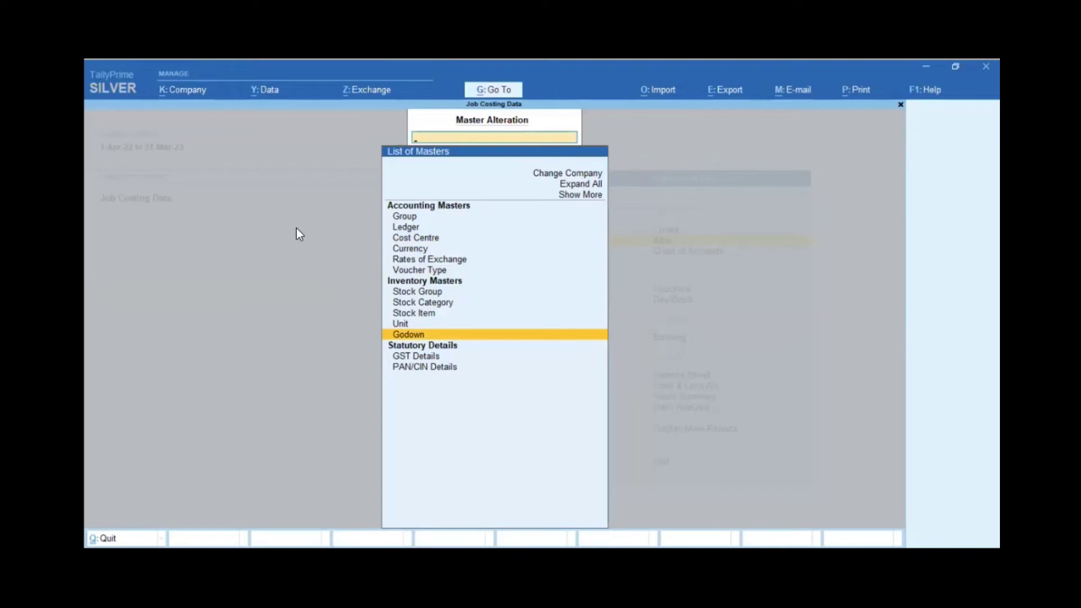
pyautogui.press('Return')
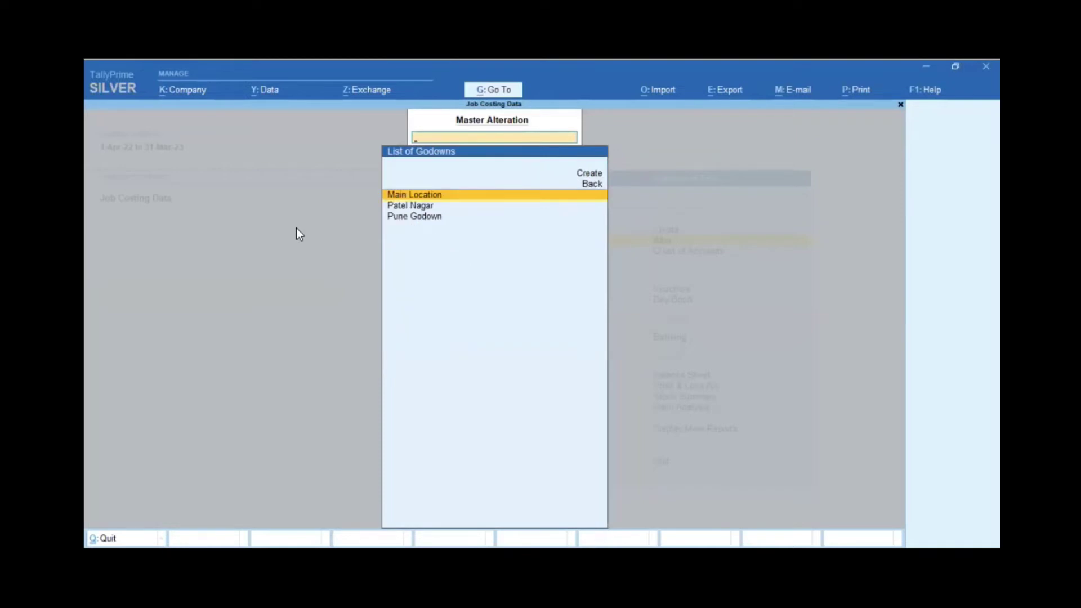
pyautogui.press('Down')
pyautogui.press('Down')
pyautogui.press('Up')
pyautogui.press('Up')
pyautogui.press('Up')
pyautogui.press('Up')
pyautogui.press('Return')
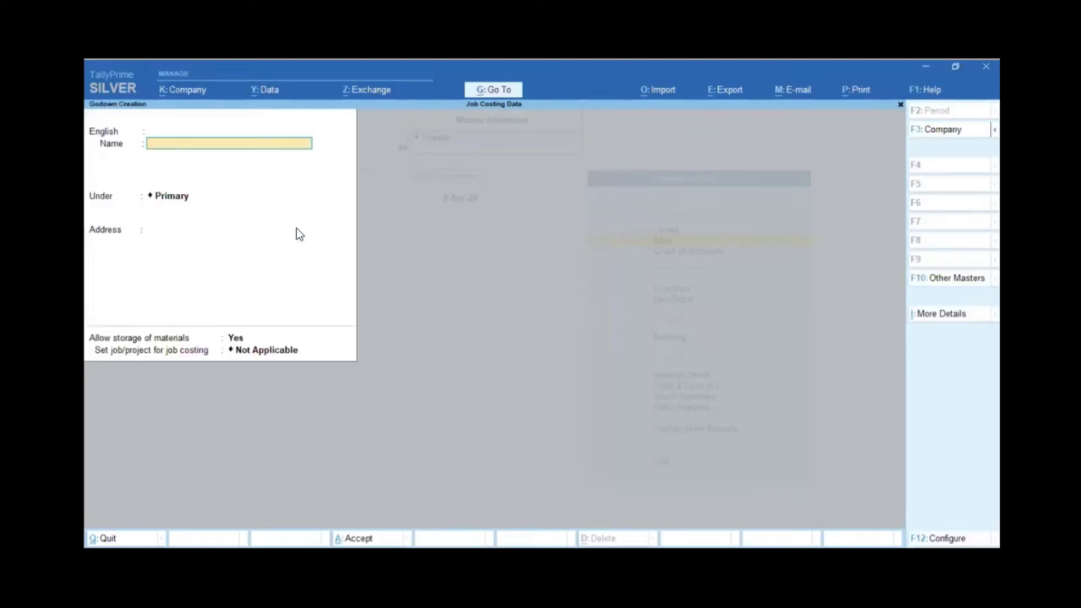
# Name the new godown Mumbai Godown and keep it under Primary with storage of materials allowed.
pyautogui.write('Mumbai')
pyautogui.write('Godown')
pyautogui.press('Return')
pyautogui.press('Return')
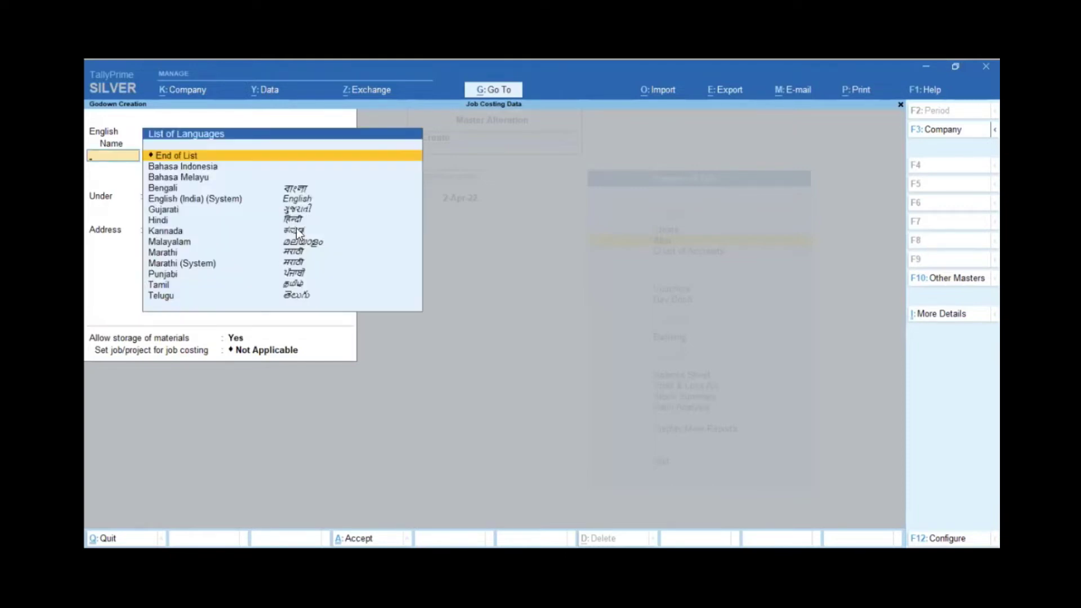
pyautogui.press('Return')
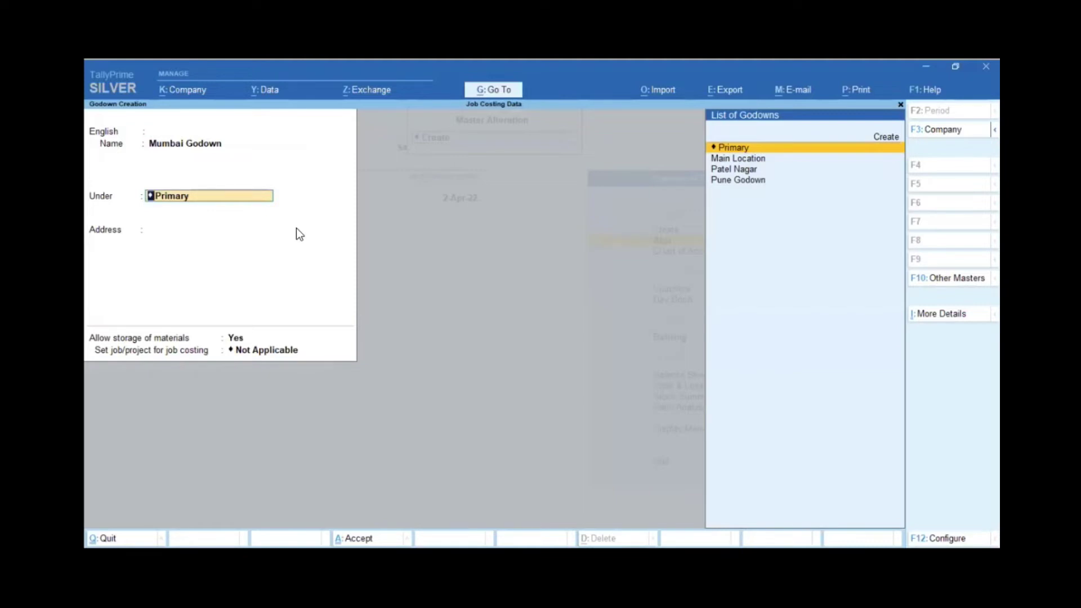
pyautogui.press('Return')
pyautogui.press('Return')
pyautogui.press('Return')
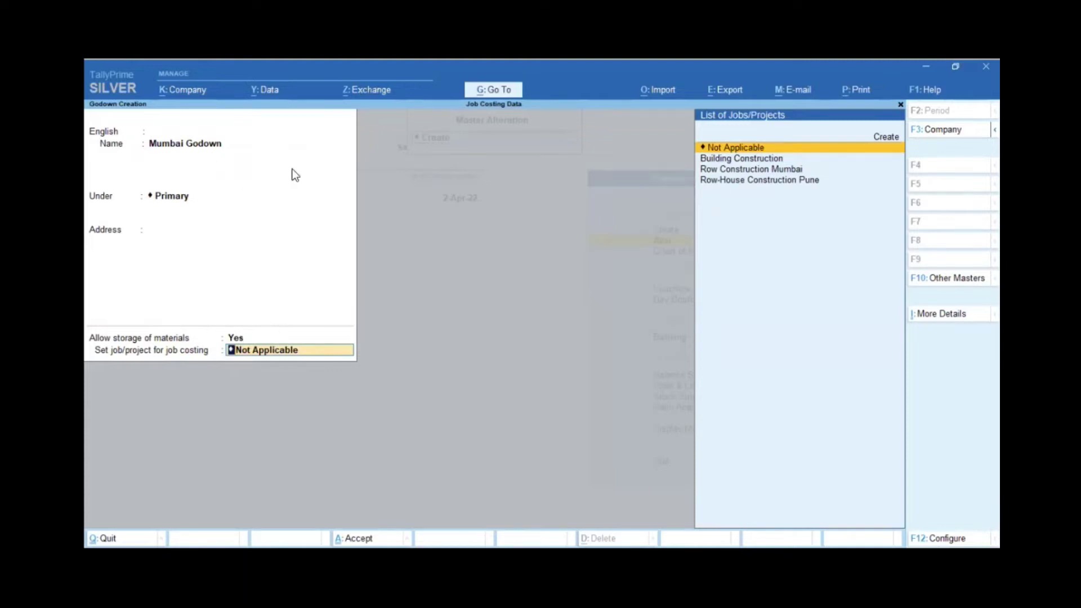
# Assign the Row Construction Mumbai job to the godown for job costing, save it and leave the creation form.
pyautogui.press('Down')
pyautogui.press('Down')
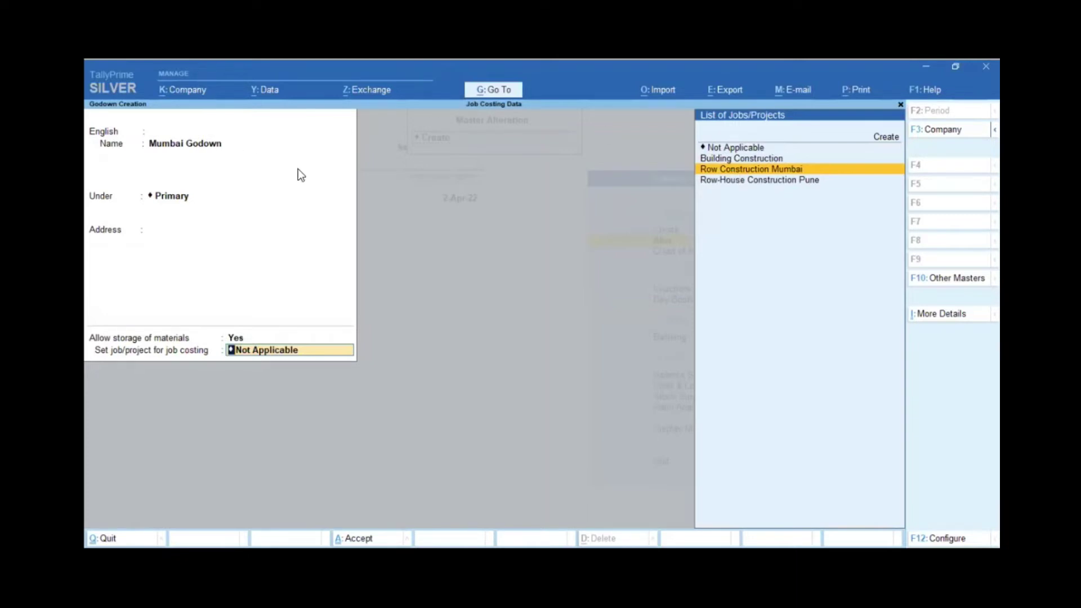
pyautogui.press('Return')
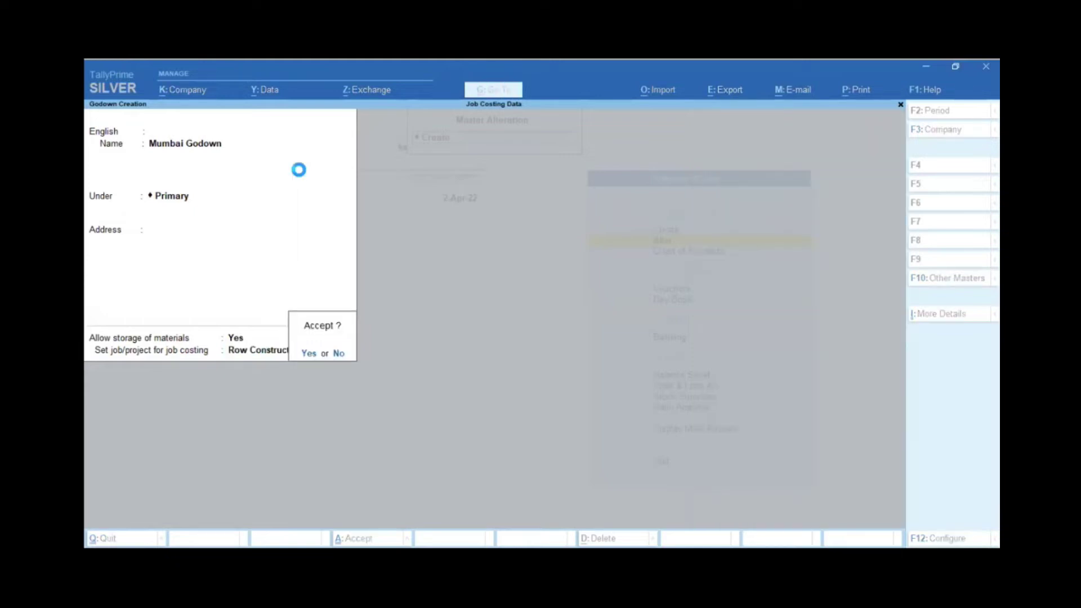
pyautogui.press('Return')
pyautogui.press('Escape')
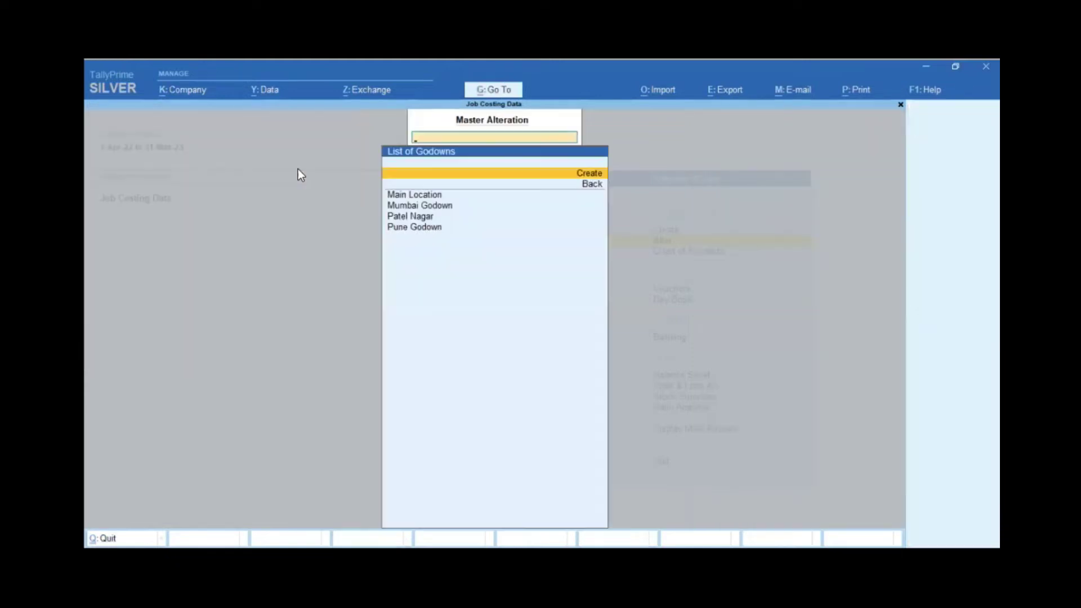
# Return to the list of masters and open the list of voucher types for alteration.
pyautogui.press('Escape')
pyautogui.press('Escape')
pyautogui.press('Return')
pyautogui.press('Down')
pyautogui.press('Down')
pyautogui.press('Down')
pyautogui.press('Down')
pyautogui.press('Down')
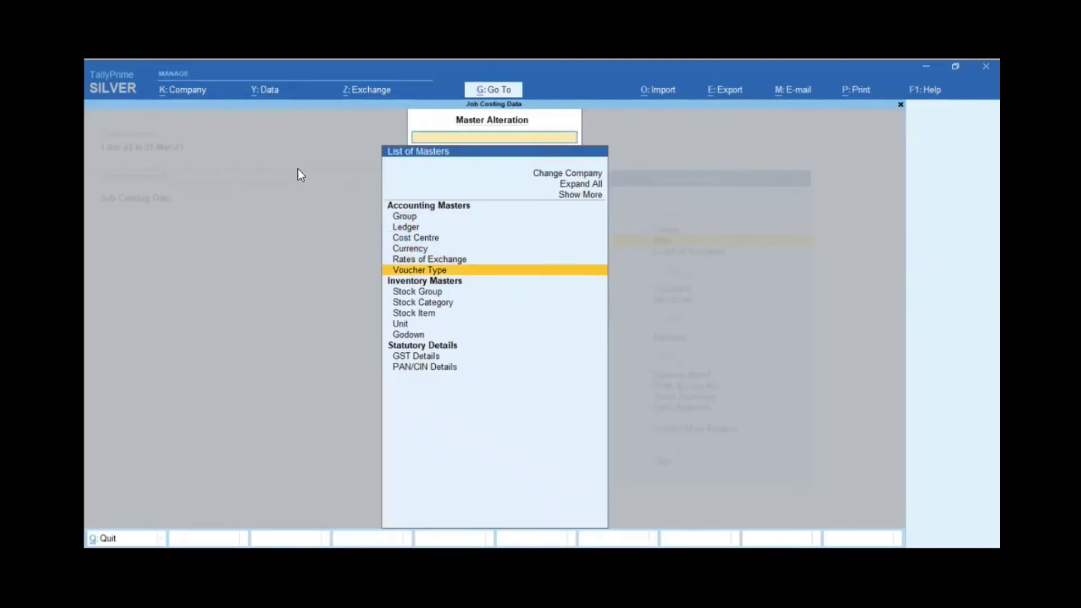
pyautogui.press('Return')
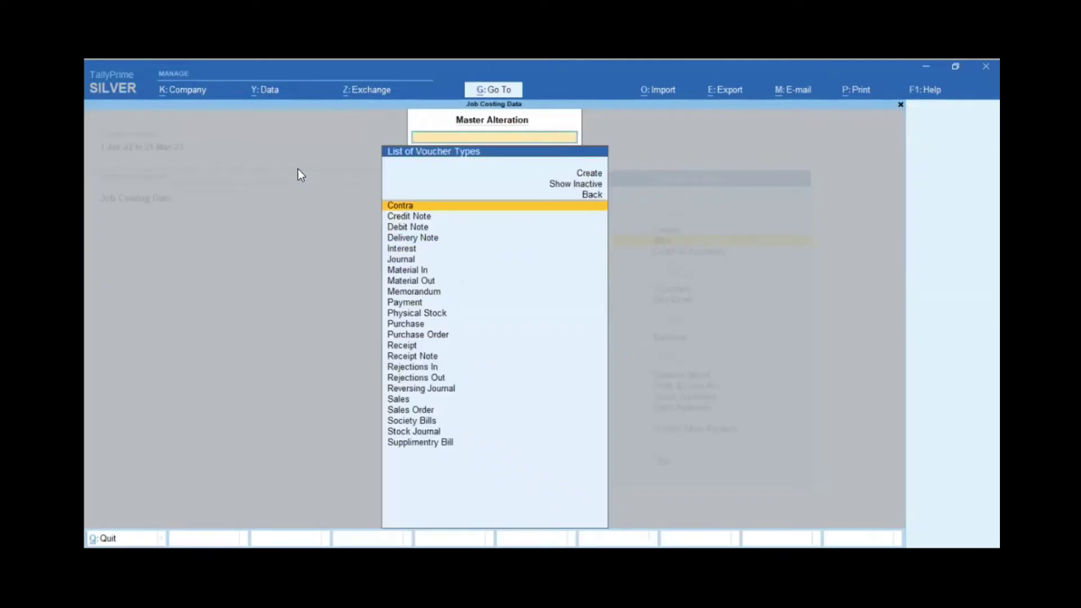
pyautogui.press('Escape')
pyautogui.press('Escape')
pyautogui.press('Return')
pyautogui.press('Down')
pyautogui.press('Down')
pyautogui.press('Down')
pyautogui.press('Down')
pyautogui.press('Down')
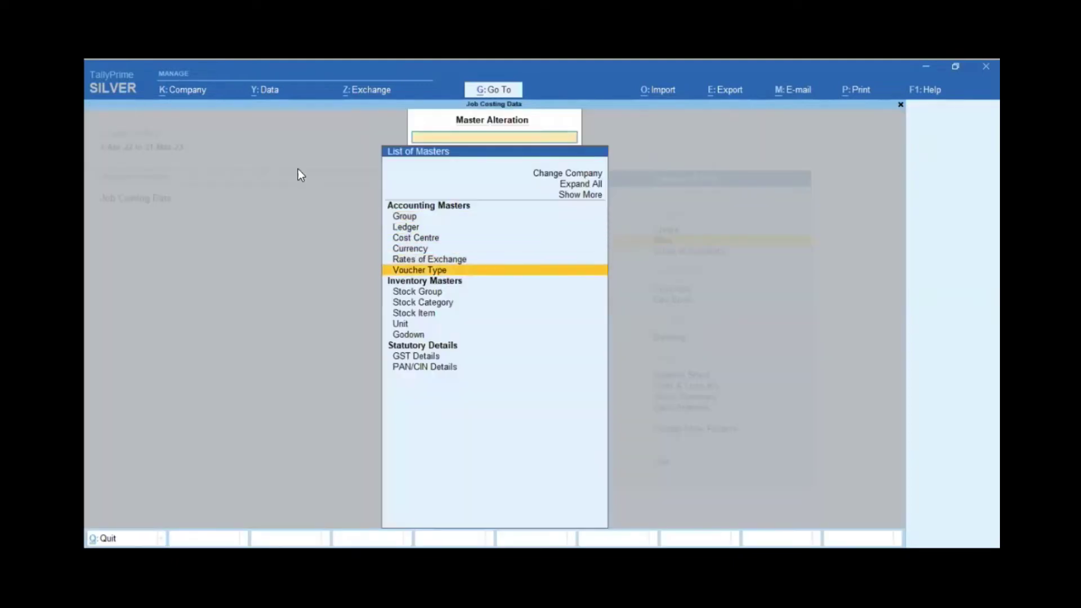
pyautogui.press('Return')
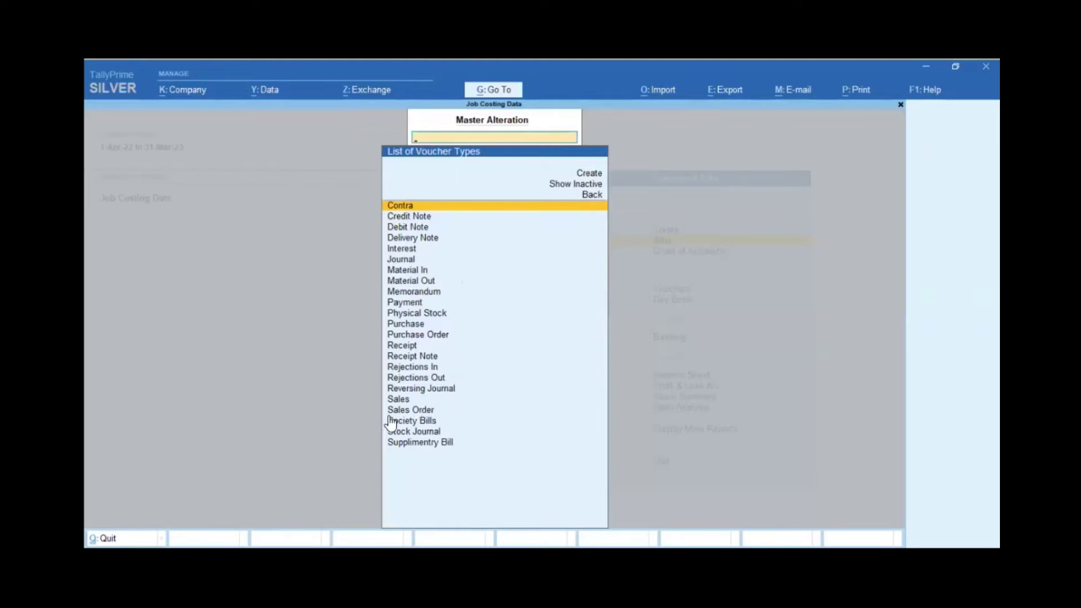
# Open the Stock Journal voucher type and check the inter-godown transfer setting of its Transfer class.
pyautogui.click(419, 432)
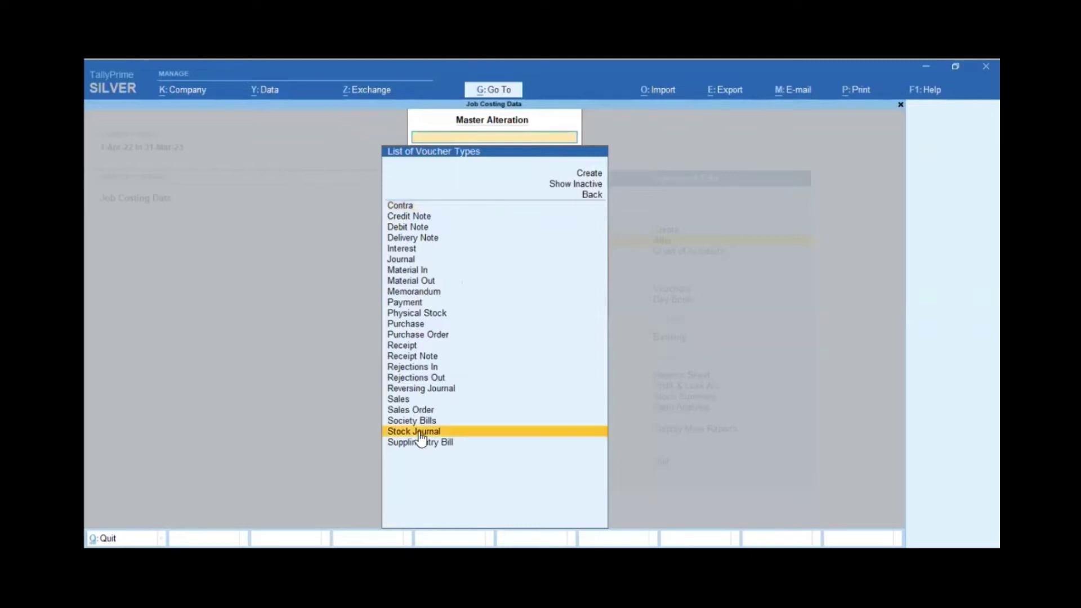
pyautogui.click(417, 432)
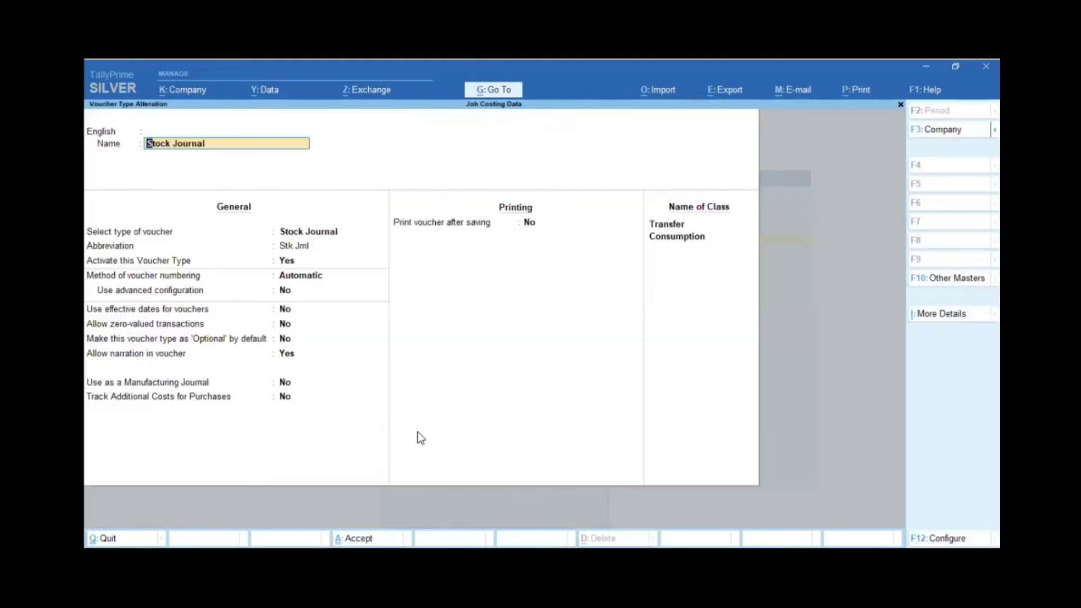
pyautogui.click(667, 226)
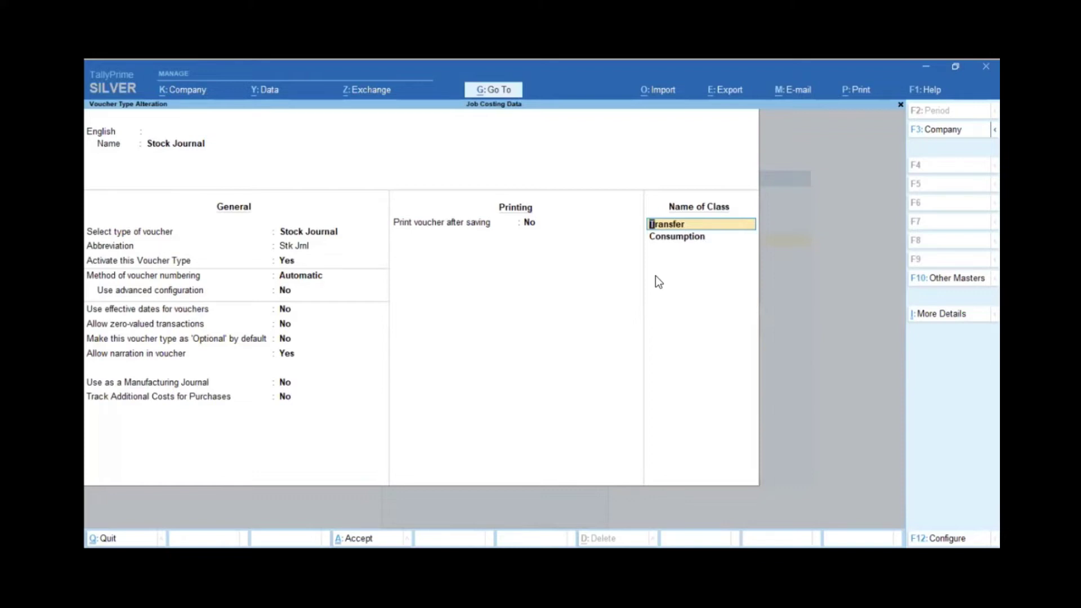
pyautogui.press('Return')
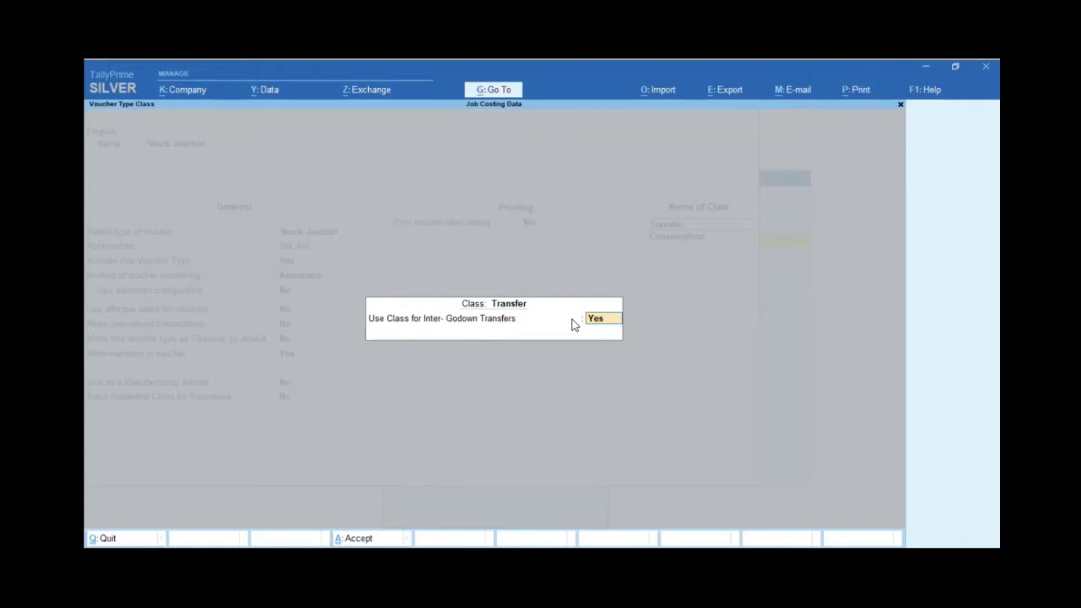
pyautogui.press('Return')
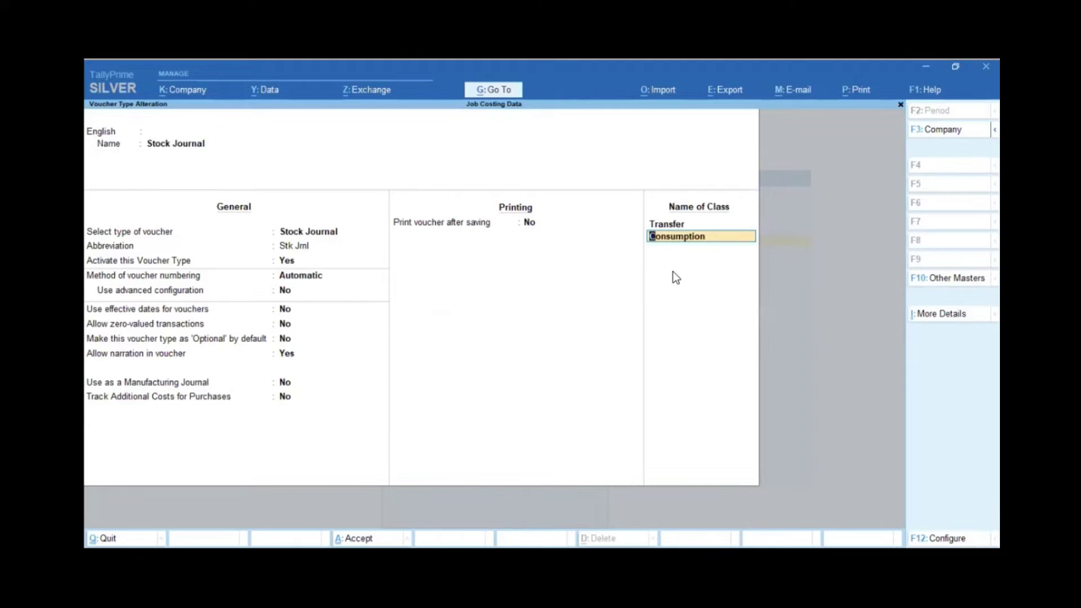
# Check the job costing consumption setting of the Consumption class and return to the Gateway of Tally.
pyautogui.press('Return')
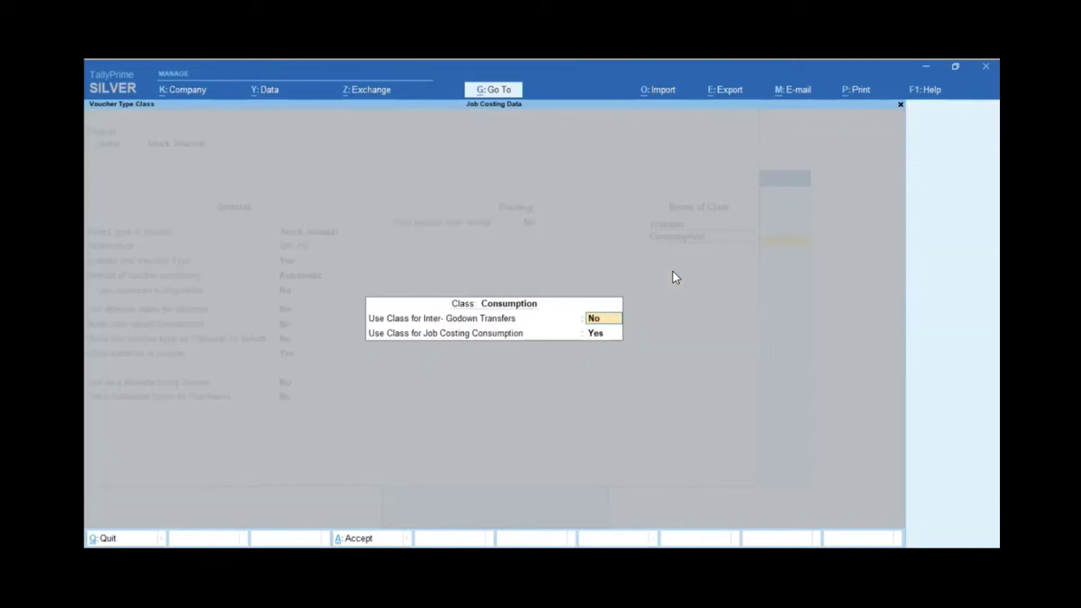
pyautogui.press('Return')
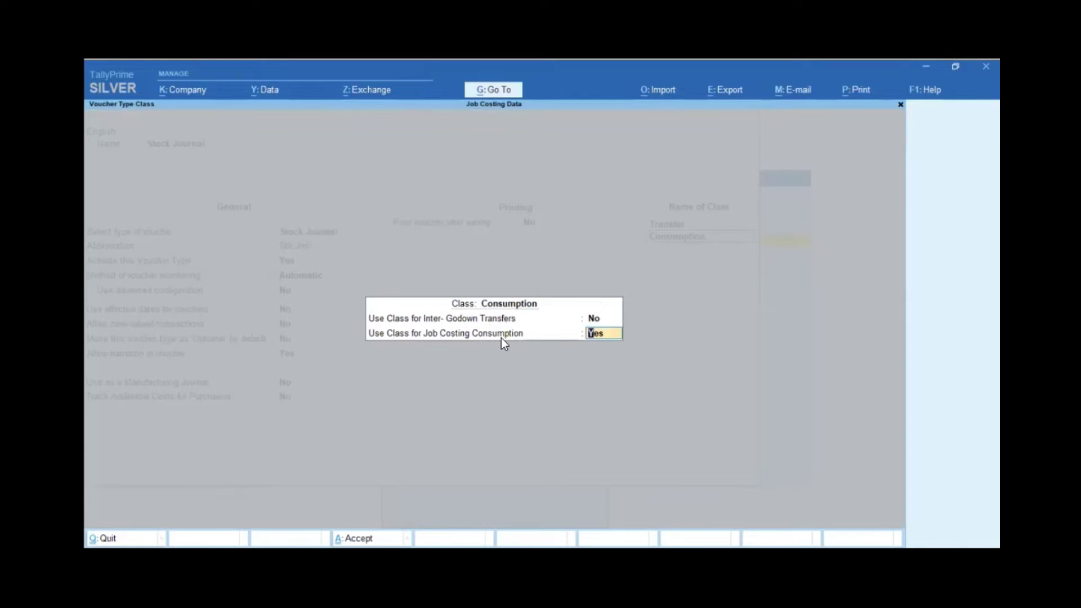
pyautogui.press('Return')
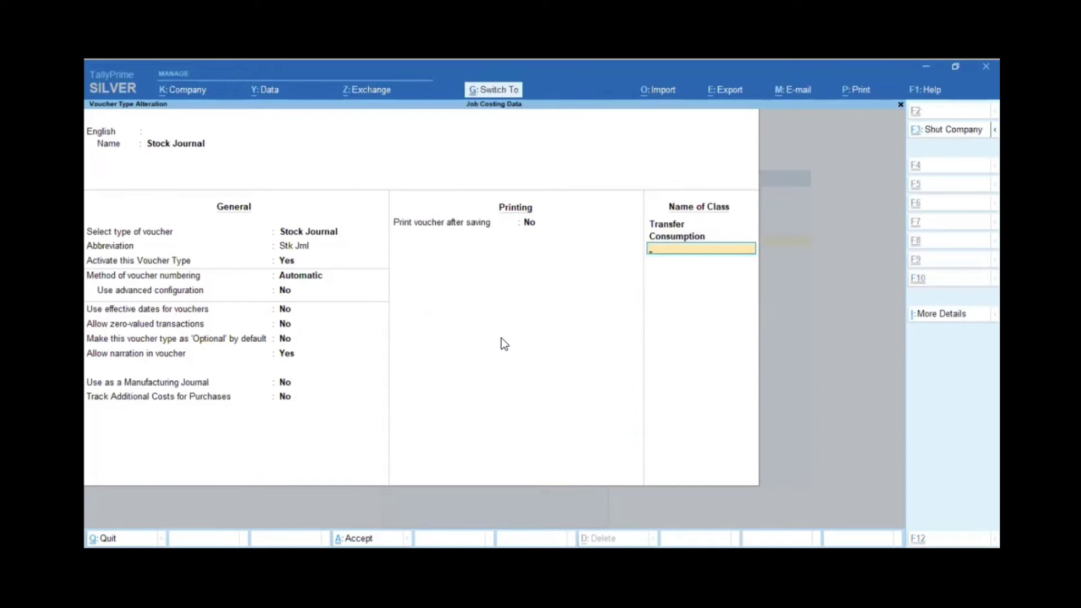
pyautogui.press('Return')
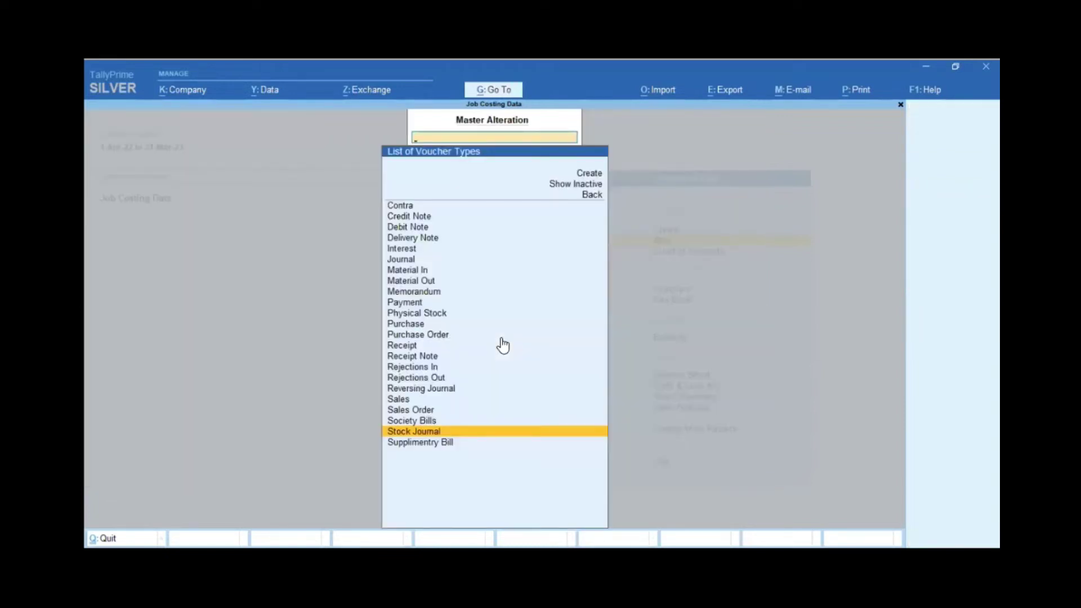
pyautogui.press('Escape')
pyautogui.press('Escape')
pyautogui.press('Escape')
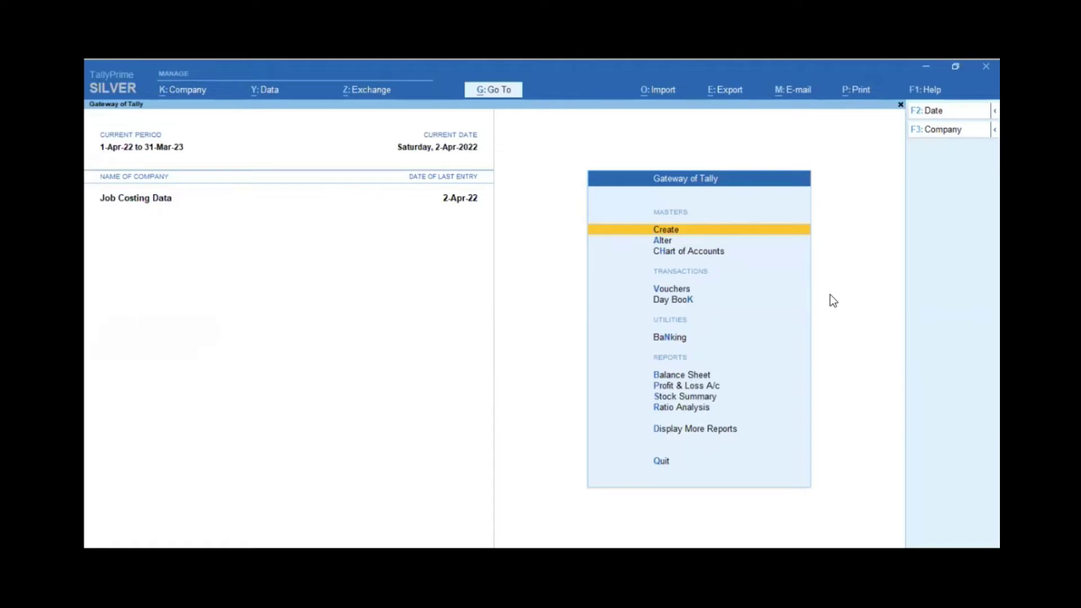
# Start voucher entry and switch it to a new purchase voucher.
pyautogui.press('Down')
pyautogui.press('Down')
pyautogui.press('Down')
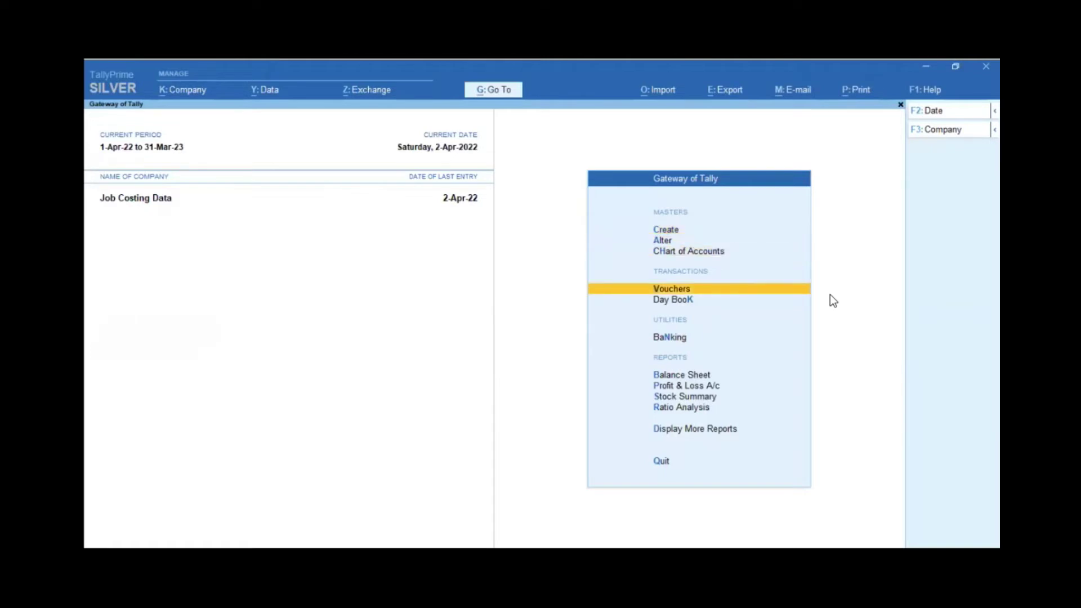
pyautogui.press('Up')
pyautogui.press('Up')
pyautogui.press('Up')
pyautogui.press('Down')
pyautogui.press('Down')
pyautogui.press('Down')
pyautogui.press('Return')
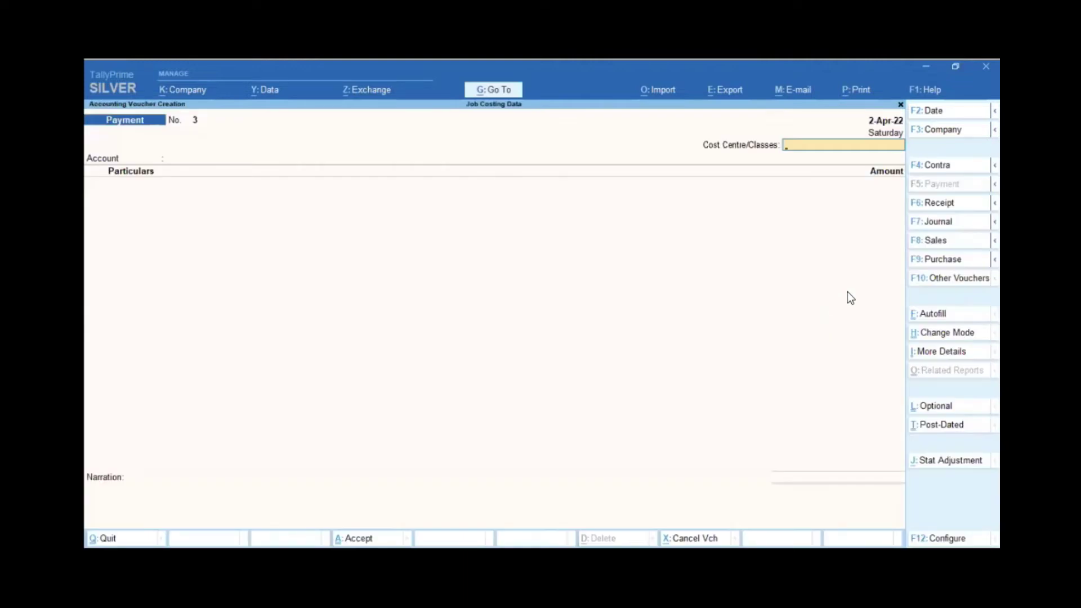
pyautogui.press('F9')
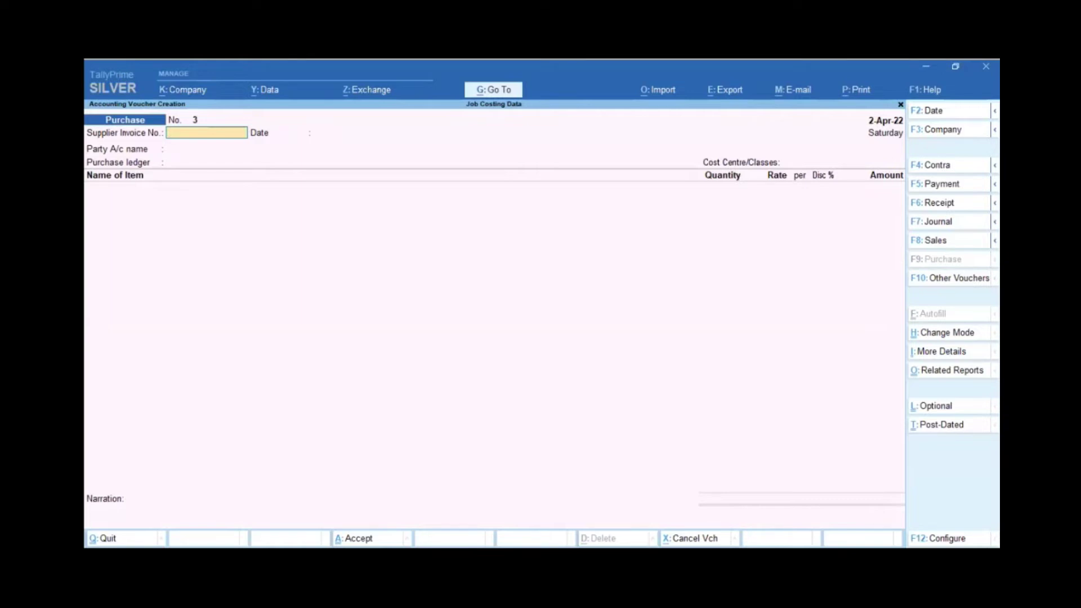
# Fill in supplier invoice number 100 dated 2-Apr-22, party ABC Pvt Ltd, ledger Purchase A/c and cost centre class Not Applicable.
pyautogui.press('Return')
pyautogui.press('BackSpace')
pyautogui.write('100')
pyautogui.press('Return')
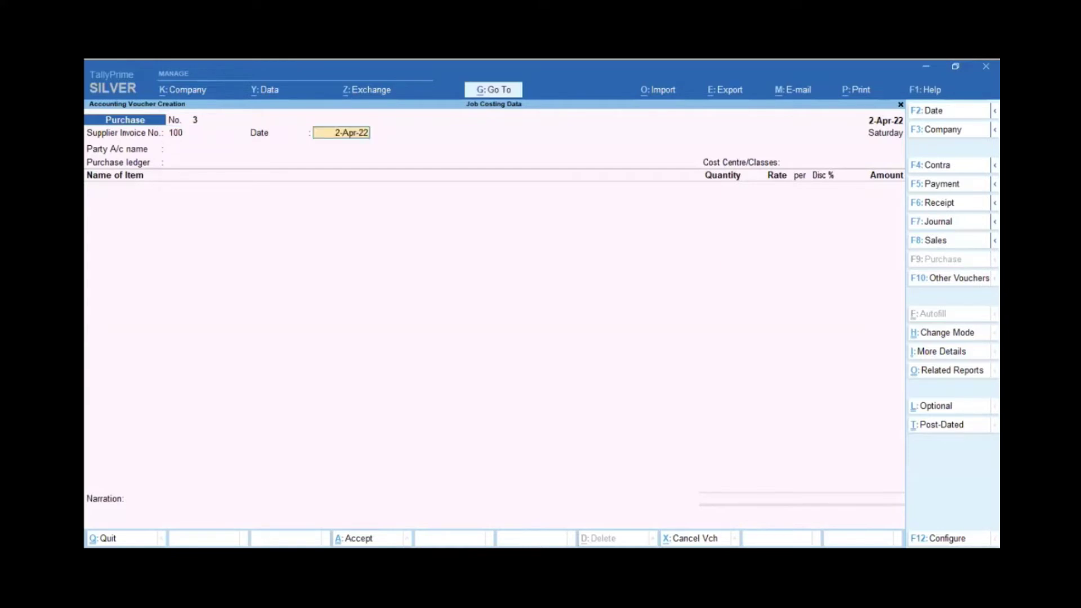
pyautogui.press('Return')
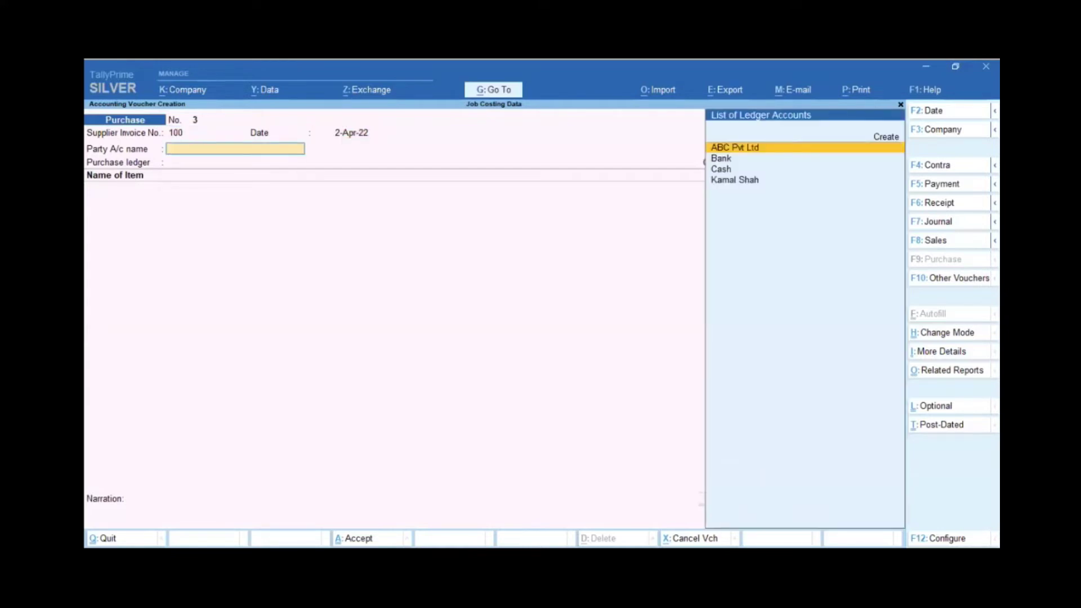
pyautogui.press('Return')
pyautogui.press('Return')
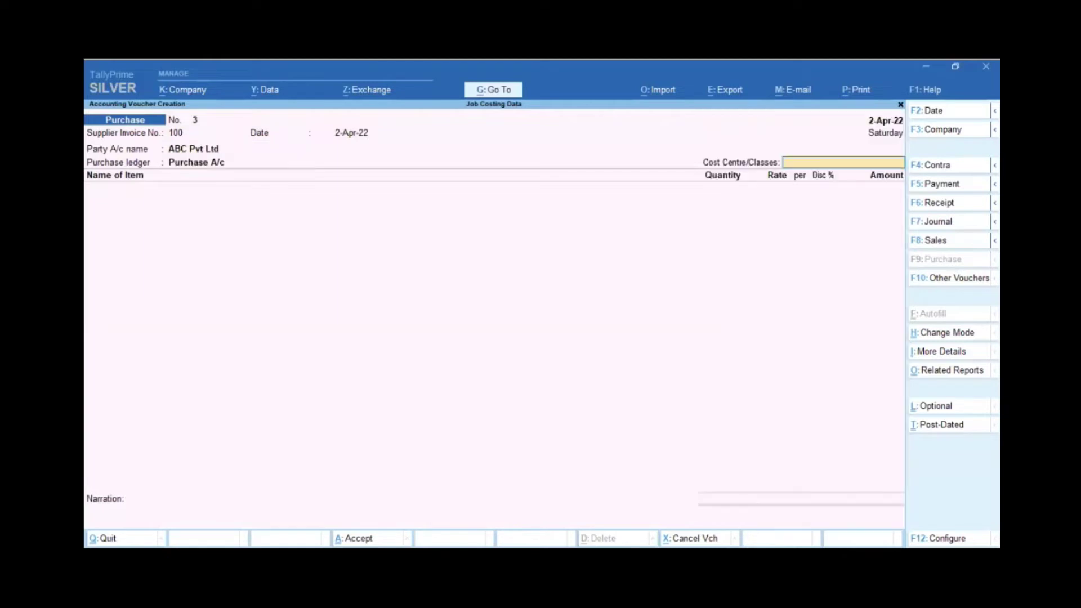
pyautogui.press('Return')
# Add Brick as the first purchased item and allocate it to the Main Location godown.
pyautogui.press('Down')
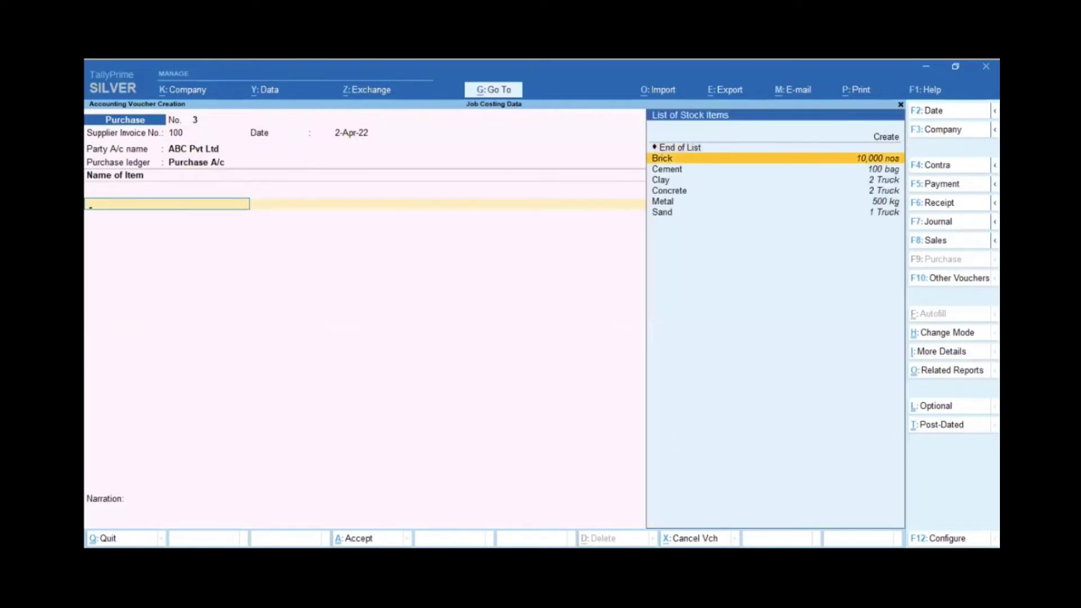
pyautogui.press('Return')
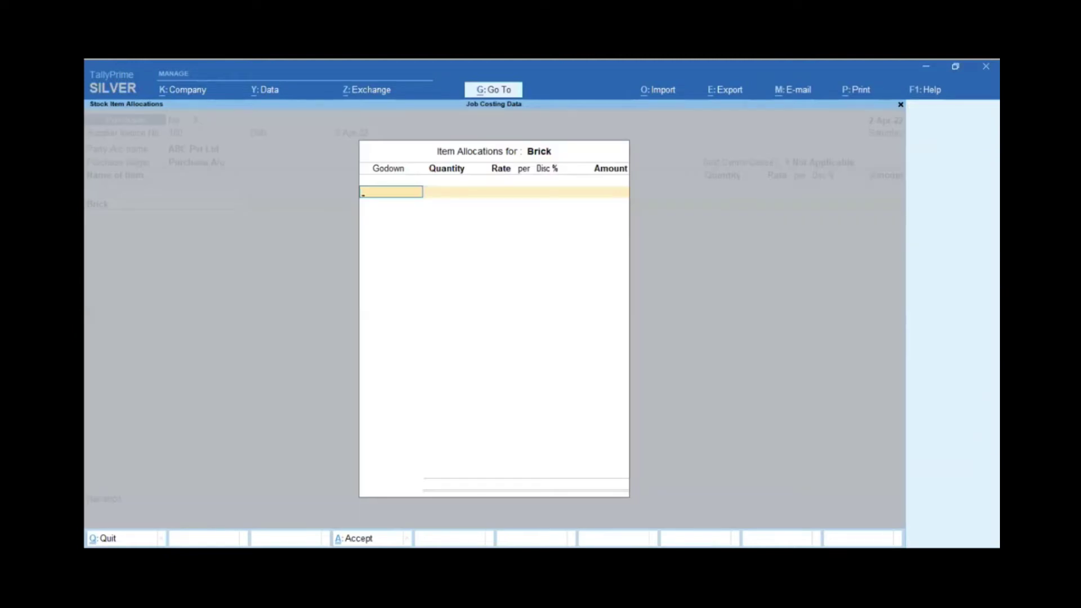
pyautogui.press('Down')
pyautogui.press('Down')
pyautogui.press('Down')
pyautogui.press('Down')
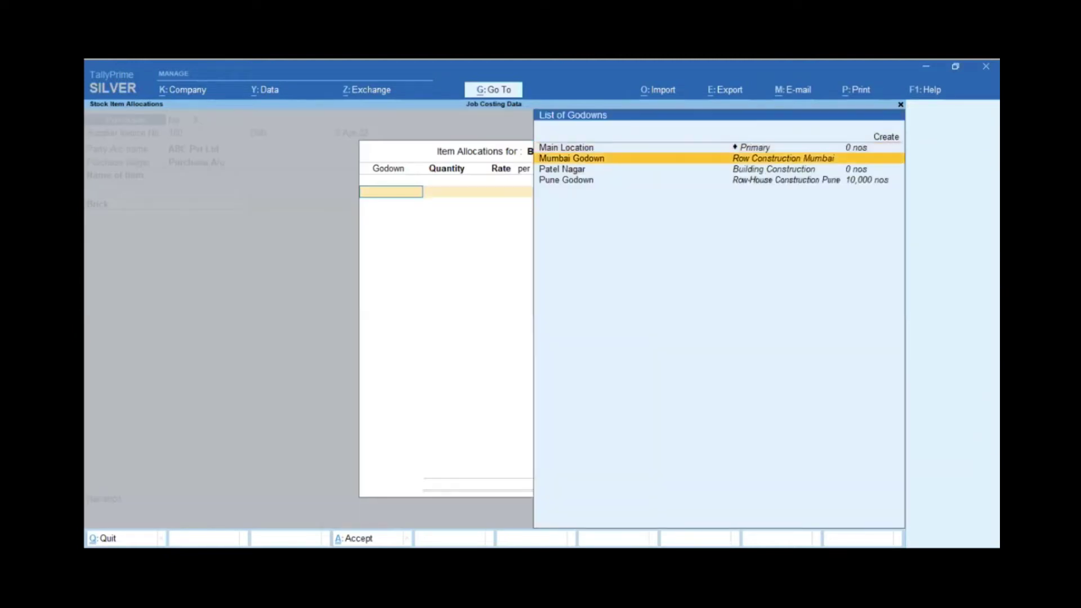
pyautogui.press('Up')
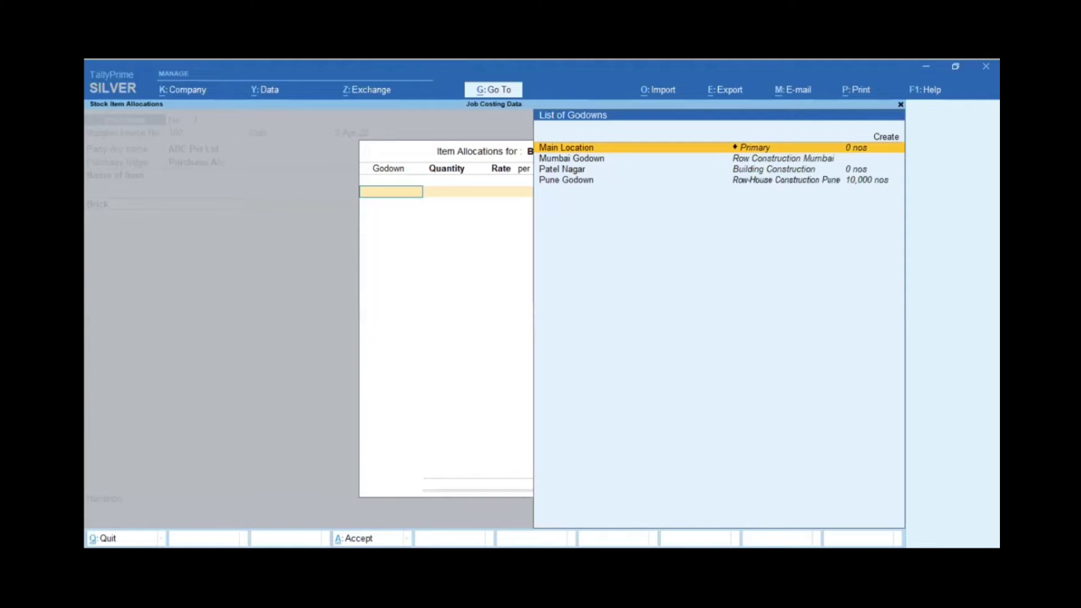
pyautogui.press('Return')
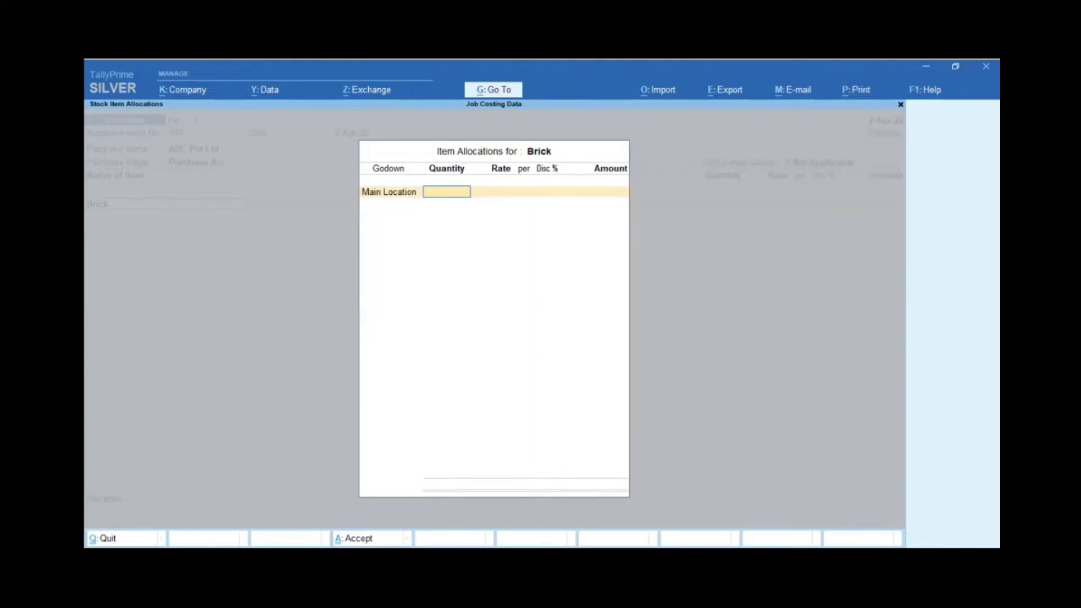
# Set the Brick quantity to 50,000 nos at a rate of 10.00 and complete its allocation.
pyautogui.write('50000')
pyautogui.press('Return')
pyautogui.write('10')
pyautogui.press('Return')
pyautogui.press('Return')
pyautogui.press('Return')
pyautogui.press('Return')
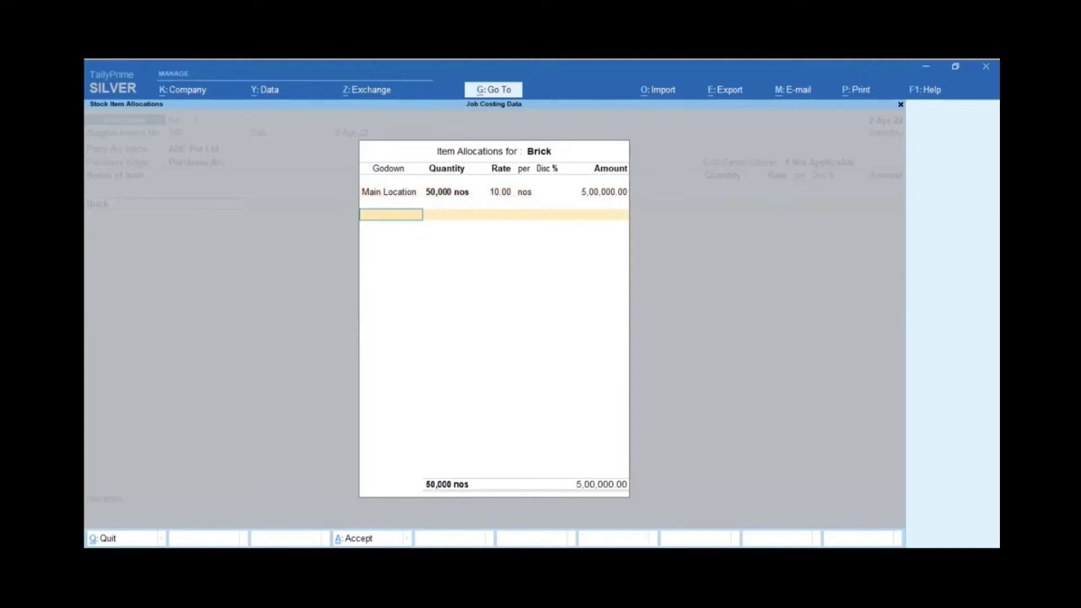
pyautogui.press('Return')
pyautogui.press('Return')
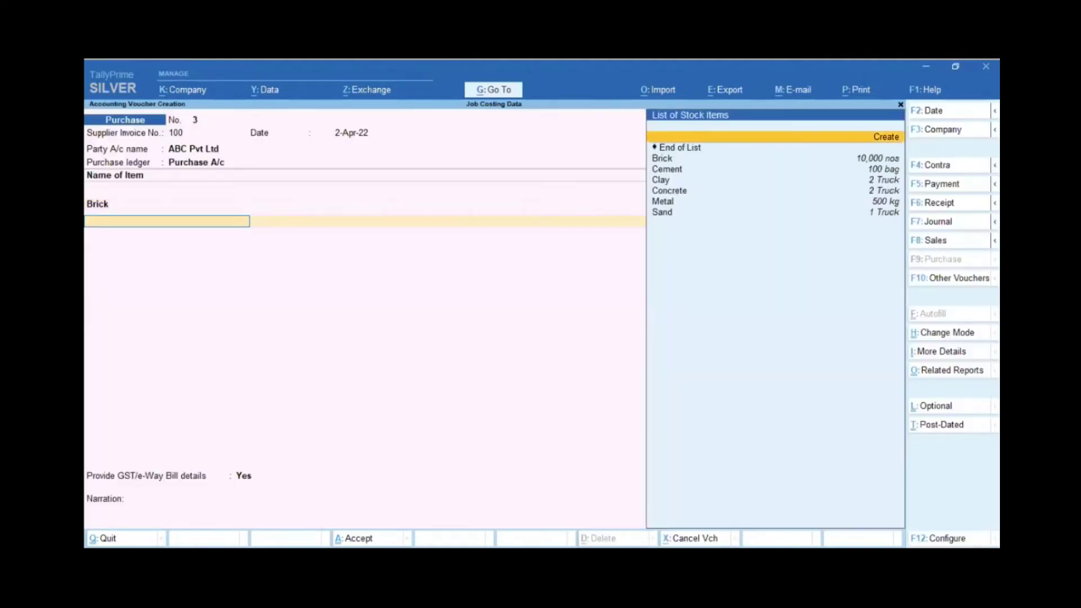
# Add Cement as the second purchased item and allocate it to the Main Location godown.
pyautogui.press('Down')
pyautogui.press('Down')
pyautogui.press('Return')
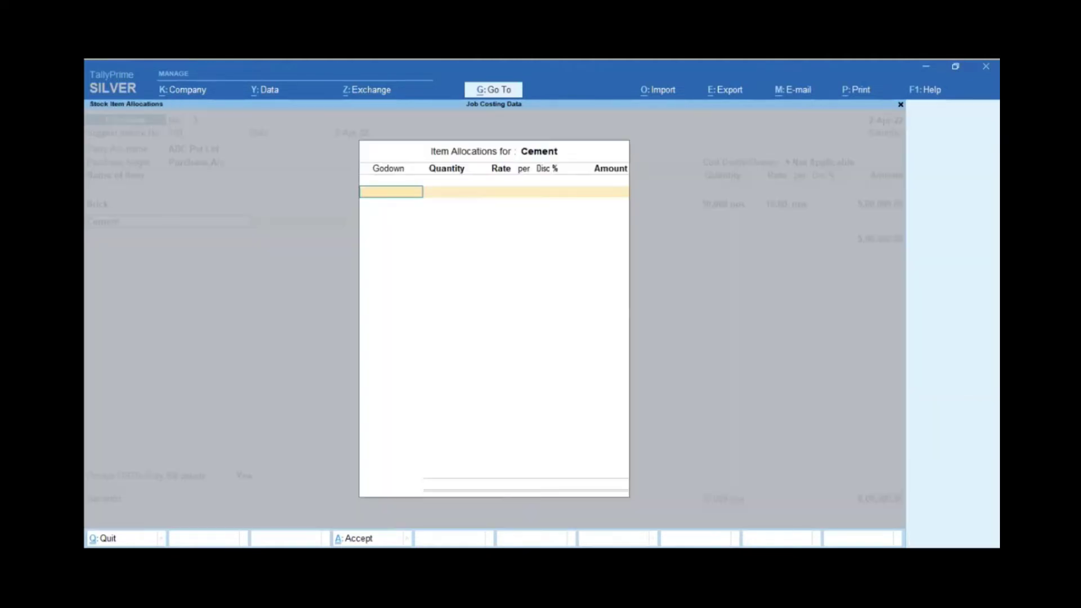
pyautogui.press('Return')
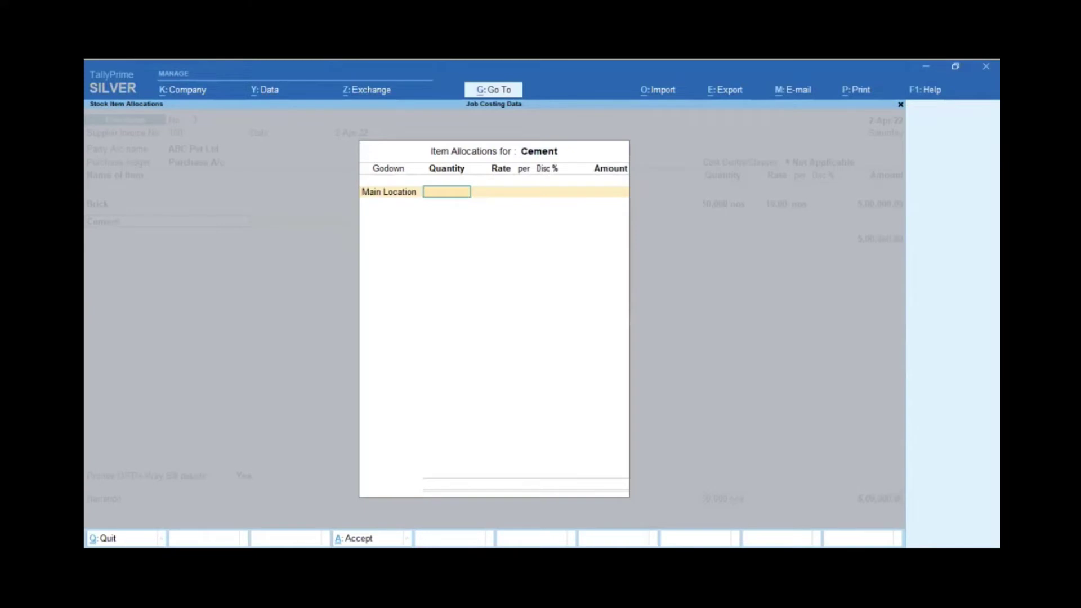
pyautogui.press('Return')
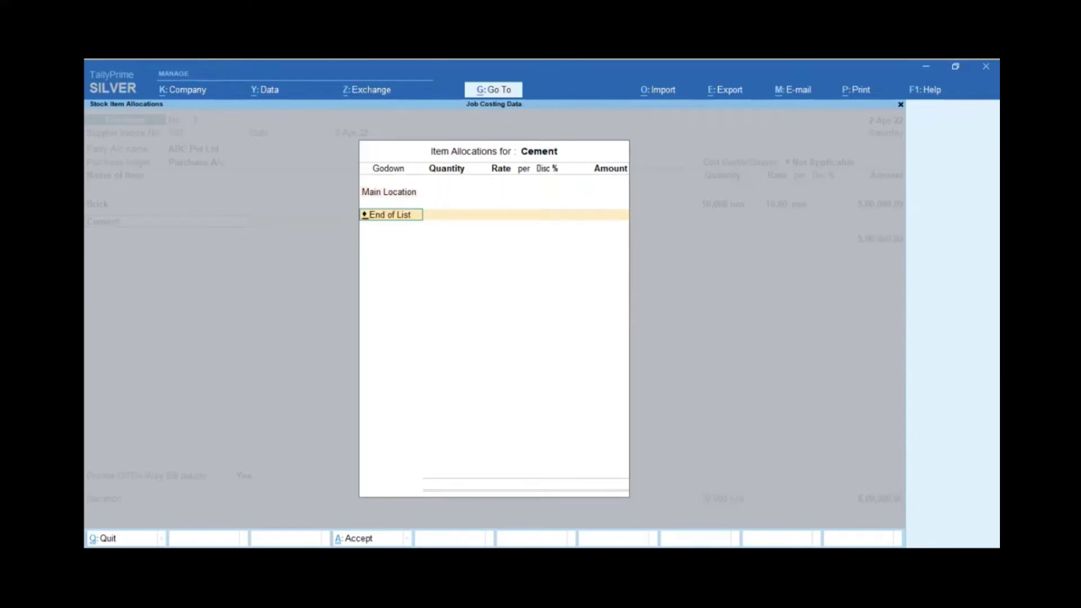
pyautogui.press('BackSpace')
pyautogui.press('BackSpace')
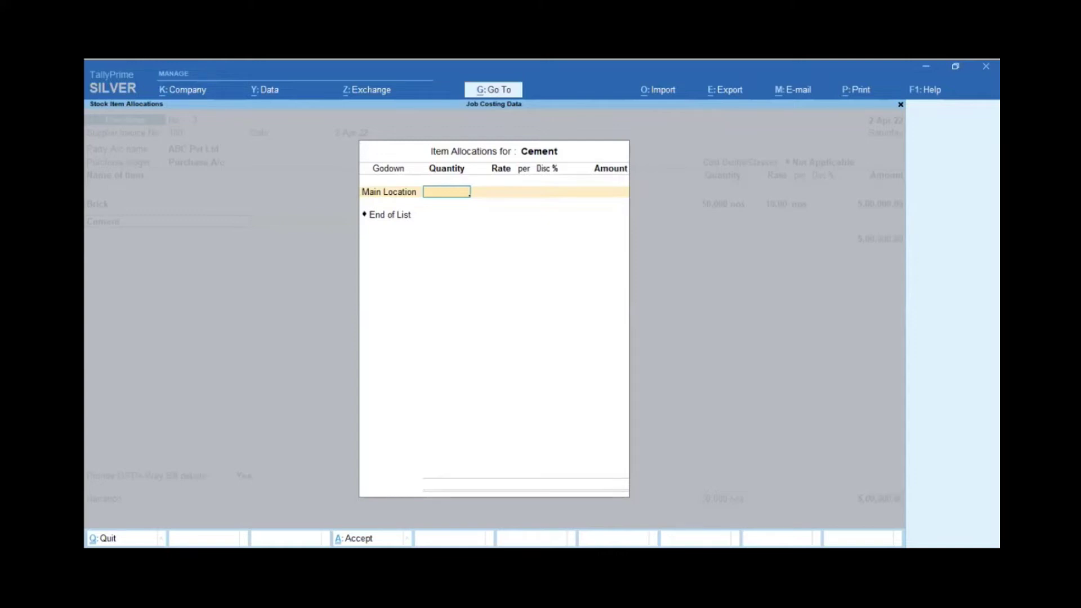
# Set the Cement quantity to 50 bags at a rate of 350.00 and complete its allocation.
pyautogui.write('50')
pyautogui.press('Return')
pyautogui.press('Return')
pyautogui.press('Return')
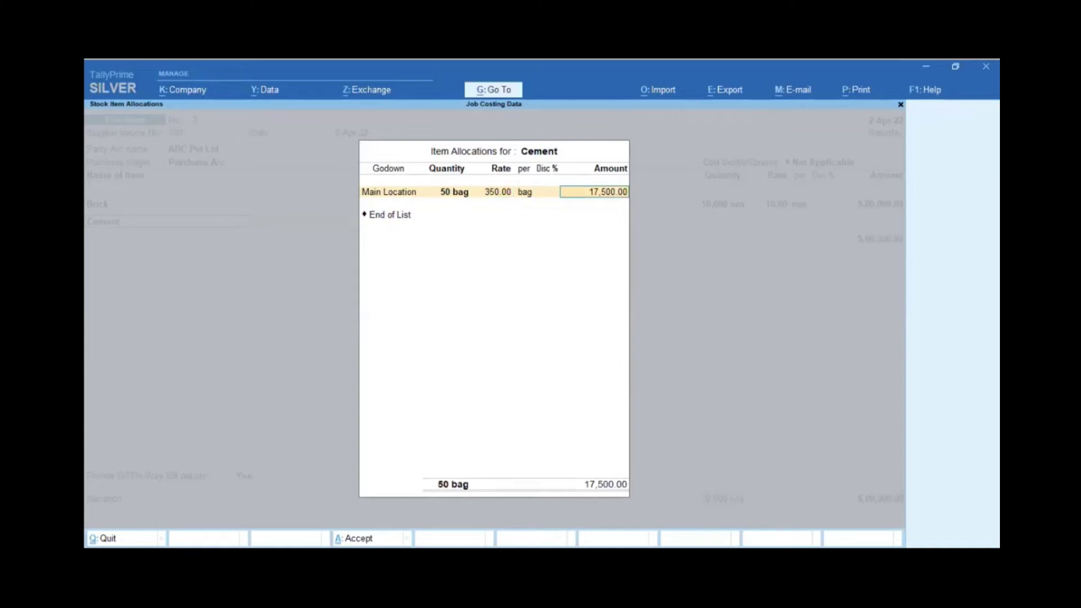
pyautogui.press('Return')
pyautogui.press('Return')
pyautogui.press('Return')
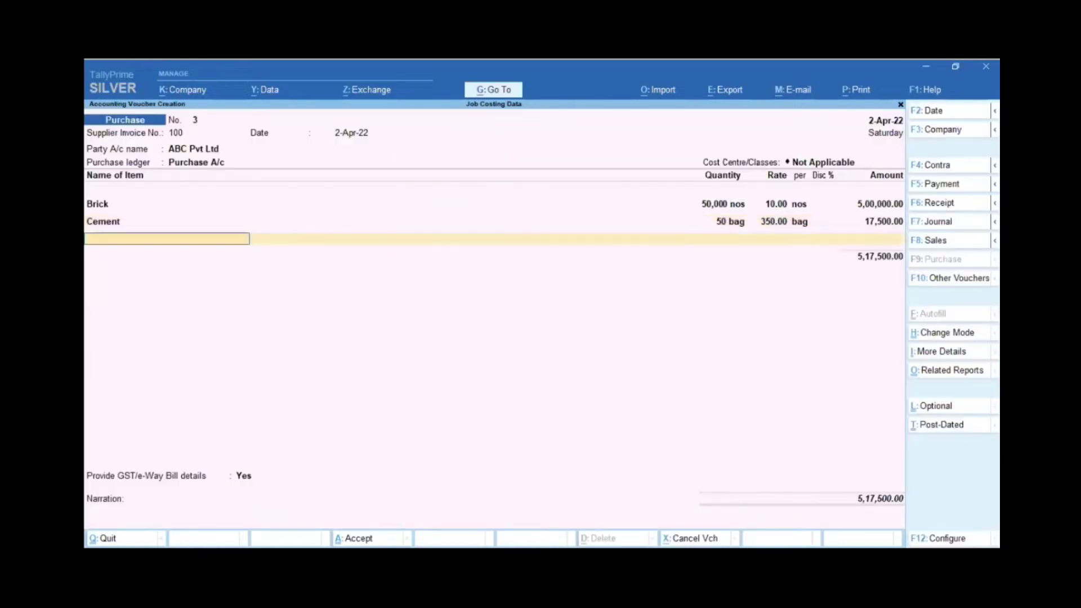
# Add Clay to the purchase with 3 Truck at a rate of 25,000.00, allocated to Main Location.
pyautogui.press('Down')
pyautogui.press('Down')
pyautogui.press('Down')
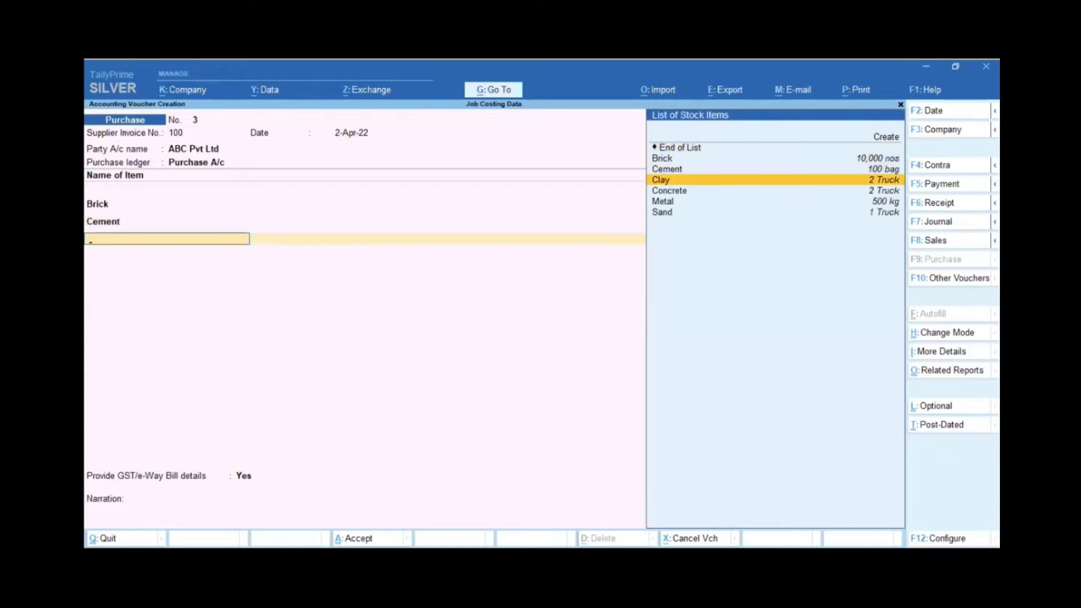
pyautogui.press('Return')
pyautogui.press('Return')
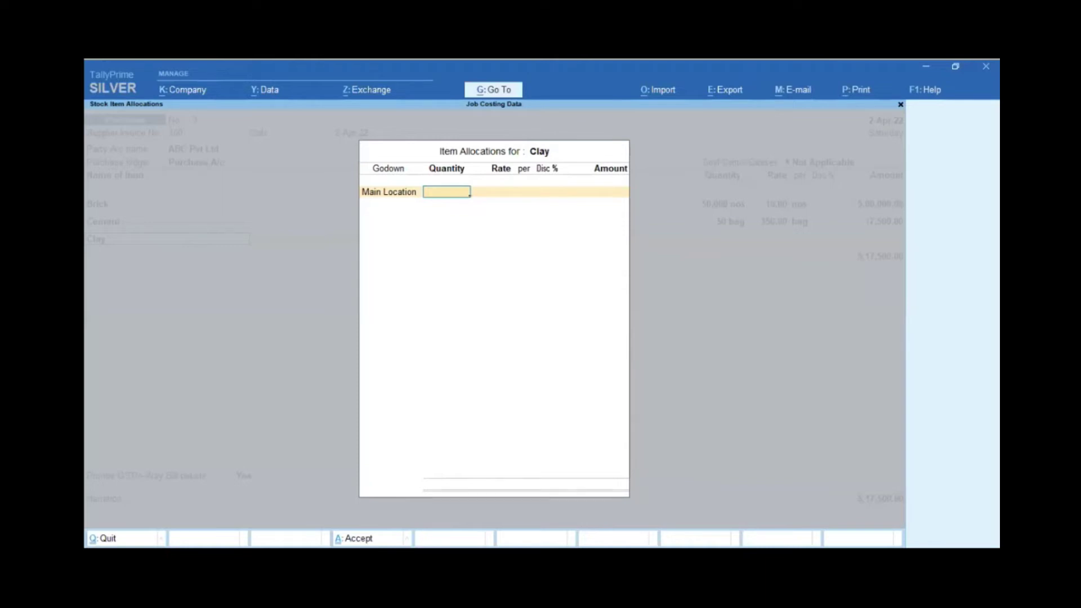
pyautogui.write('3')
pyautogui.press('Return')
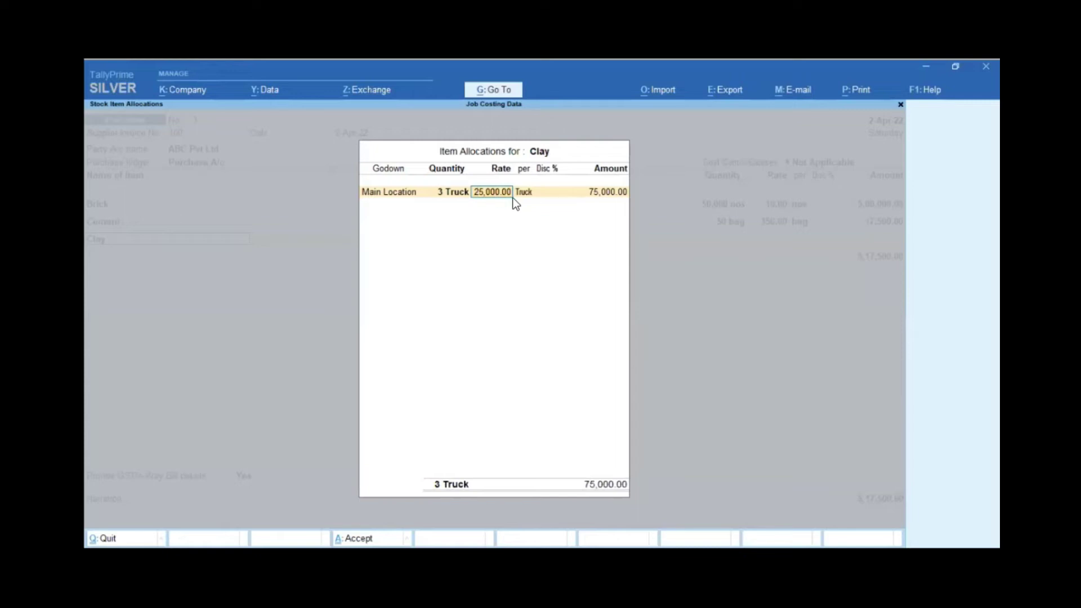
pyautogui.press('Return')
pyautogui.press('Return')
pyautogui.press('Return')
pyautogui.press('Return')
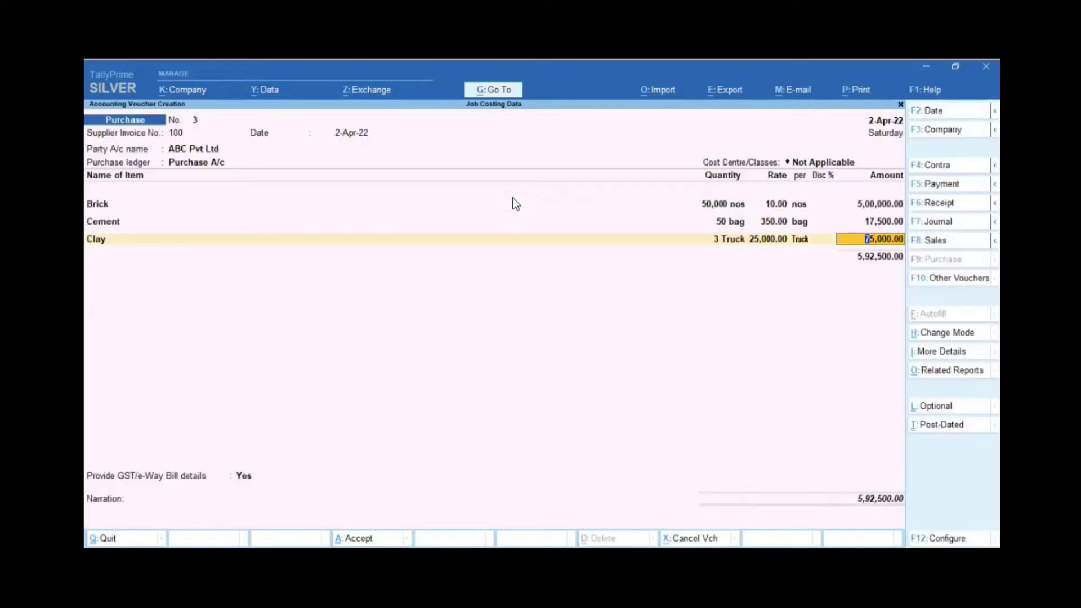
pyautogui.press('Return')
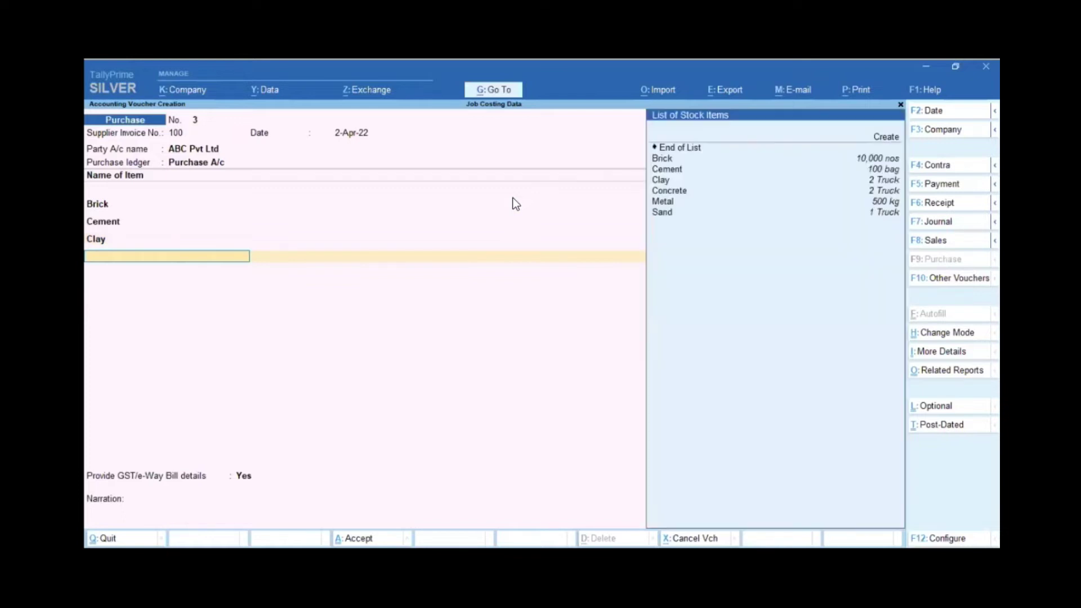
# Add Concrete to the purchase with 2 Truck at a rate of 35,000.00, allocated to Main Location.
pyautogui.press('Down')
pyautogui.press('Down')
pyautogui.press('Down')
pyautogui.press('Down')
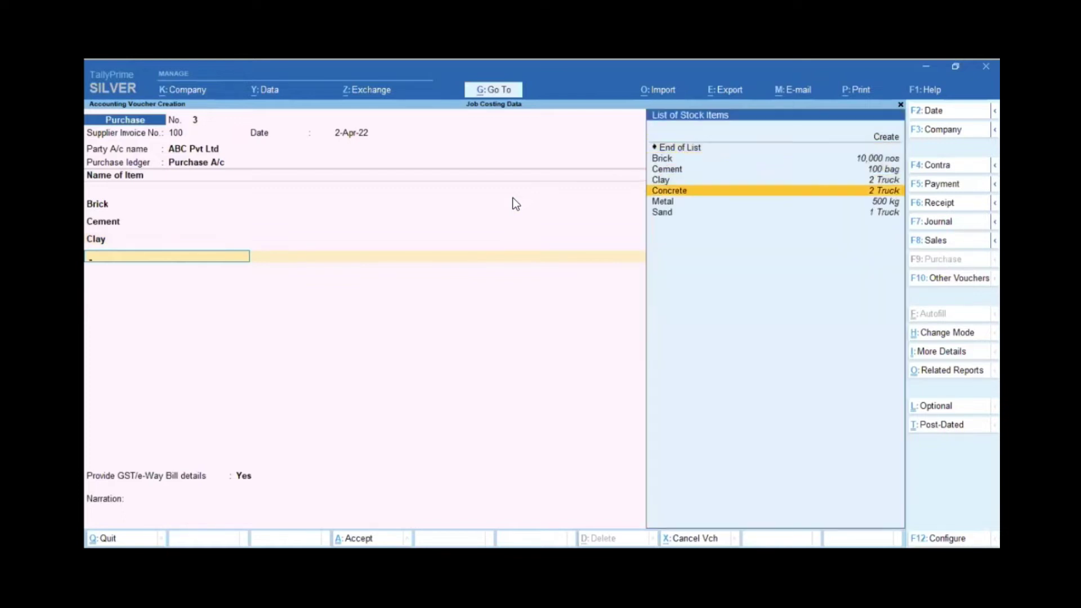
pyautogui.press('Return')
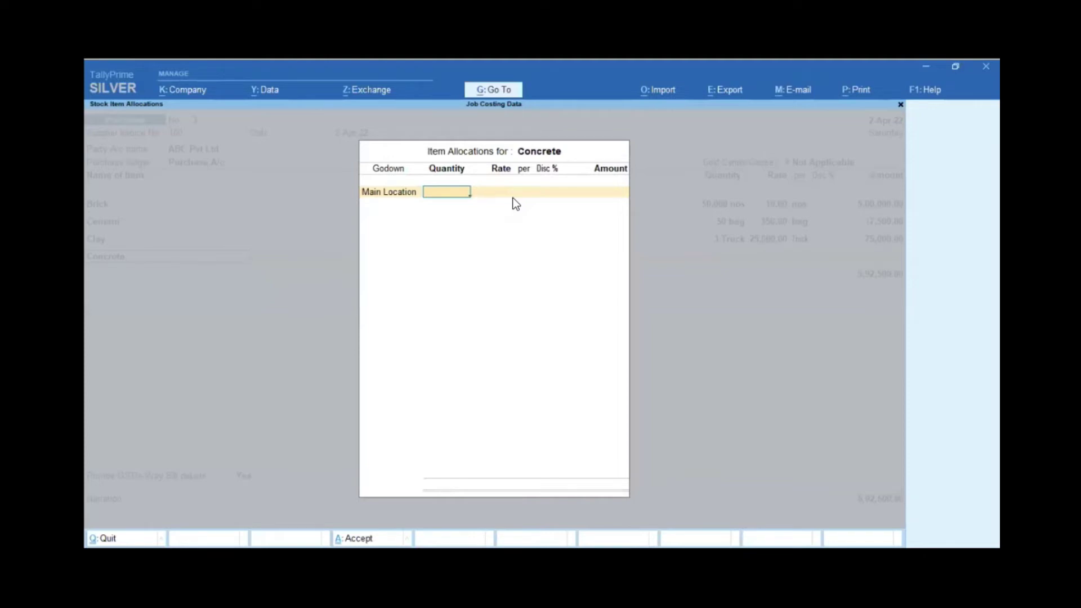
pyautogui.write('2')
pyautogui.press('Return')
pyautogui.press('Return')
pyautogui.press('Return')
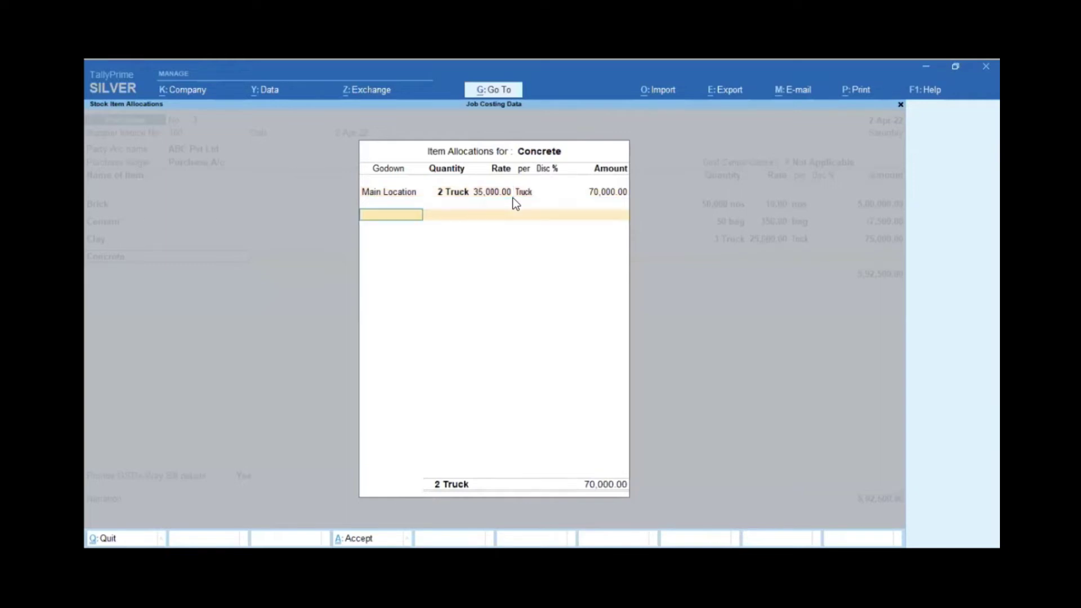
pyautogui.press('Return')
pyautogui.press('Return')
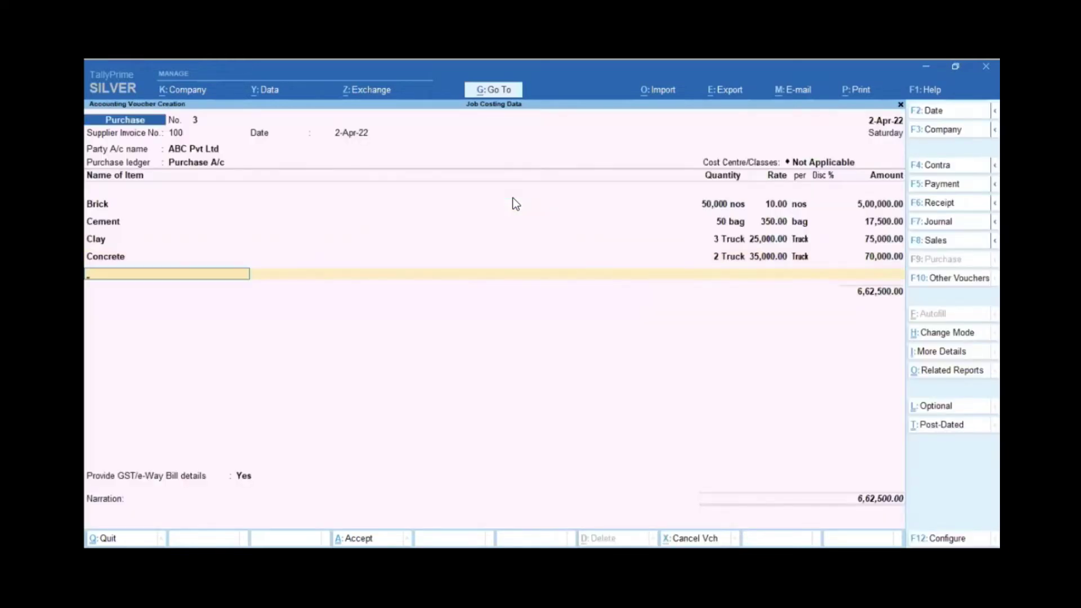
# Add Metal as the fifth purchased item and enter a quantity of 5000 in Main Location.
pyautogui.press('Down')
pyautogui.press('Down')
pyautogui.press('Down')
pyautogui.press('Down')
pyautogui.press('Down')
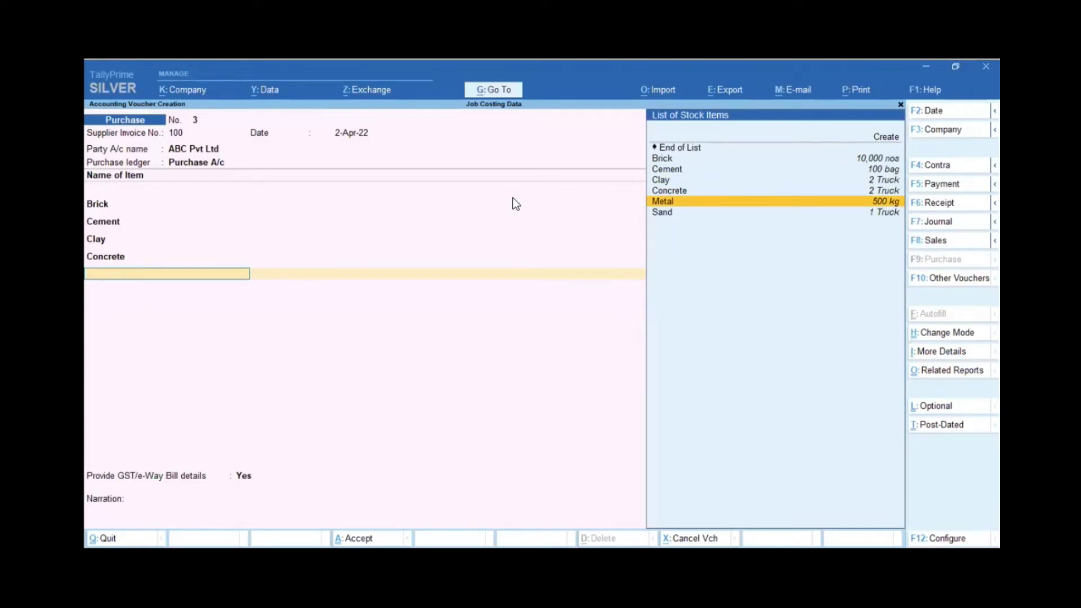
pyautogui.press('Return')
pyautogui.write('50000')
pyautogui.press('BackSpace')
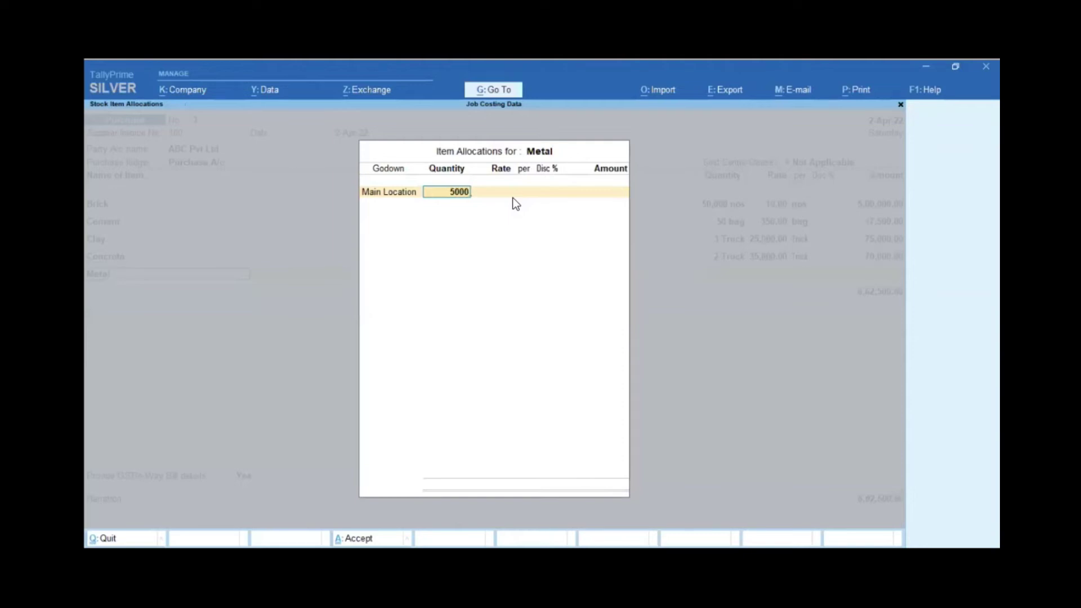
# Accept the rate of 35.00 per kg for Metal and complete its item allocation.
pyautogui.press('Return')
pyautogui.press('Return')
pyautogui.press('Return')
pyautogui.press('Return')
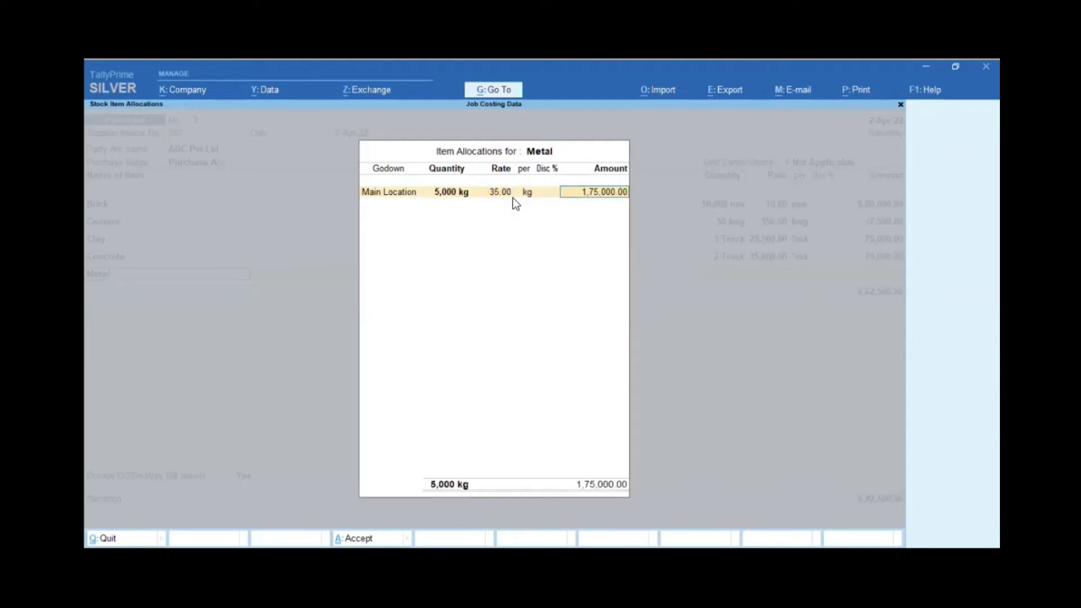
pyautogui.press('Return')
pyautogui.press('Return')
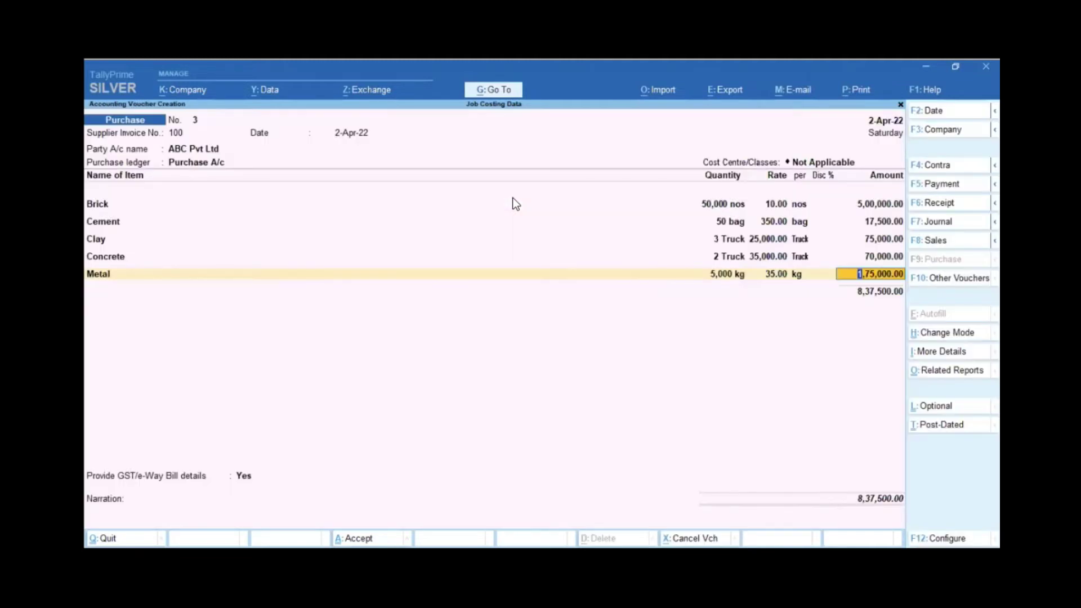
pyautogui.press('Return')
# Add Sand as the sixth purchased item and allocate it to the Main Location godown.
pyautogui.press('Down')
pyautogui.press('Down')
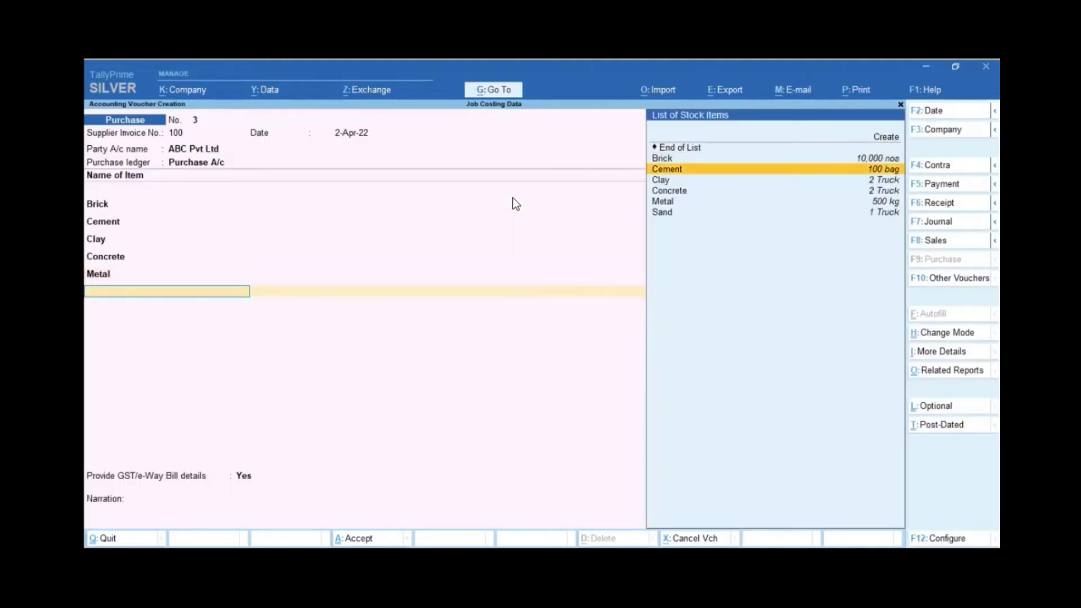
pyautogui.press('Down')
pyautogui.press('Down')
pyautogui.press('Down')
pyautogui.press('Down')
pyautogui.press('Return')
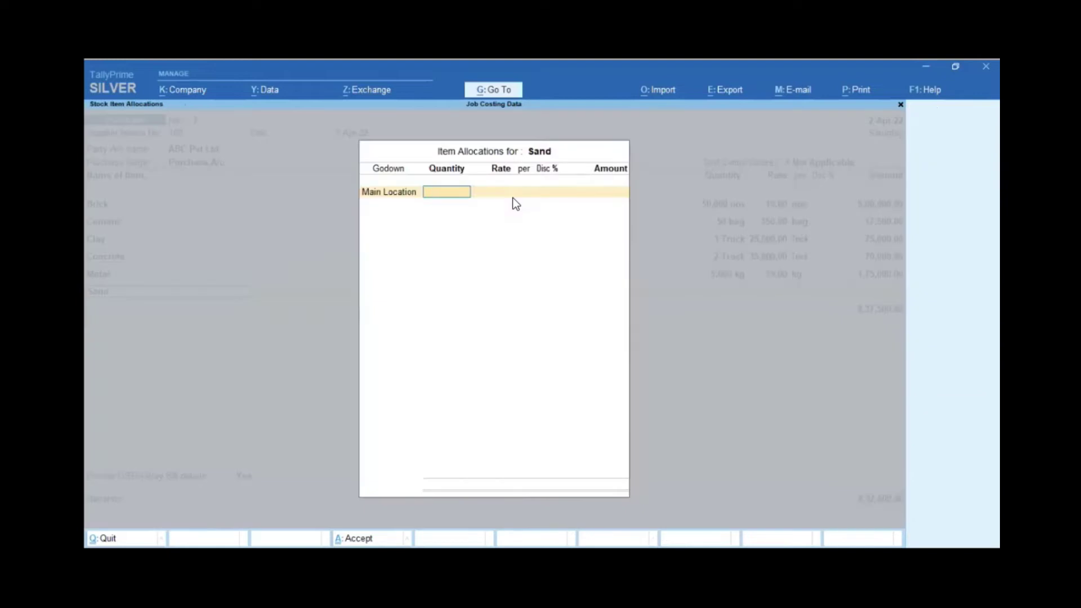
# Set the Sand quantity to 2 Truck at a rate of 25,000.00 and complete its allocation.
pyautogui.write('2')
pyautogui.press('Return')
pyautogui.press('Return')
pyautogui.press('Return')
pyautogui.press('Return')
pyautogui.press('Return')
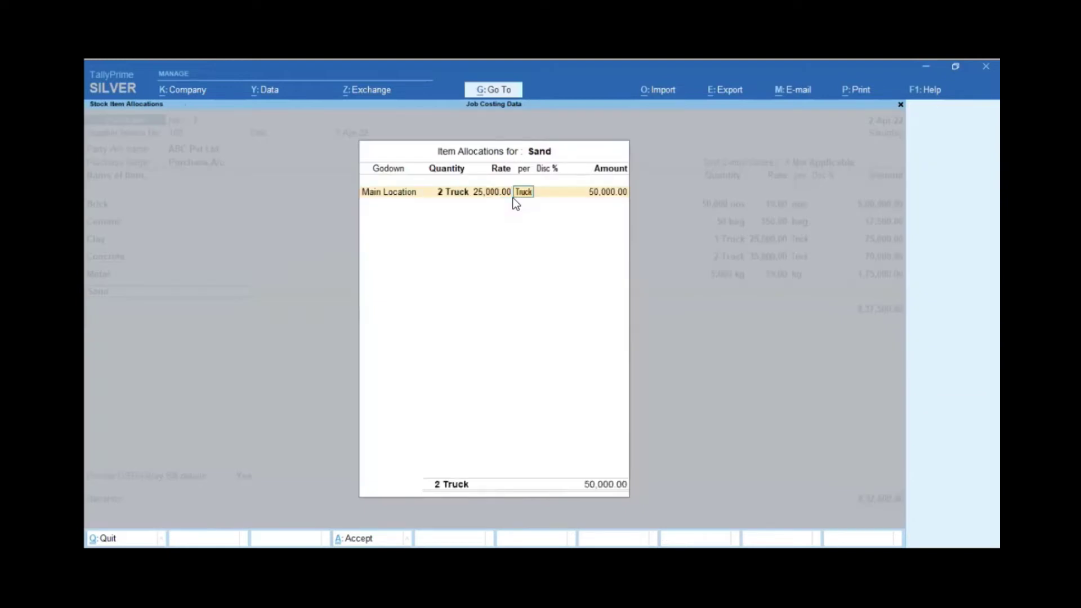
pyautogui.press('Return')
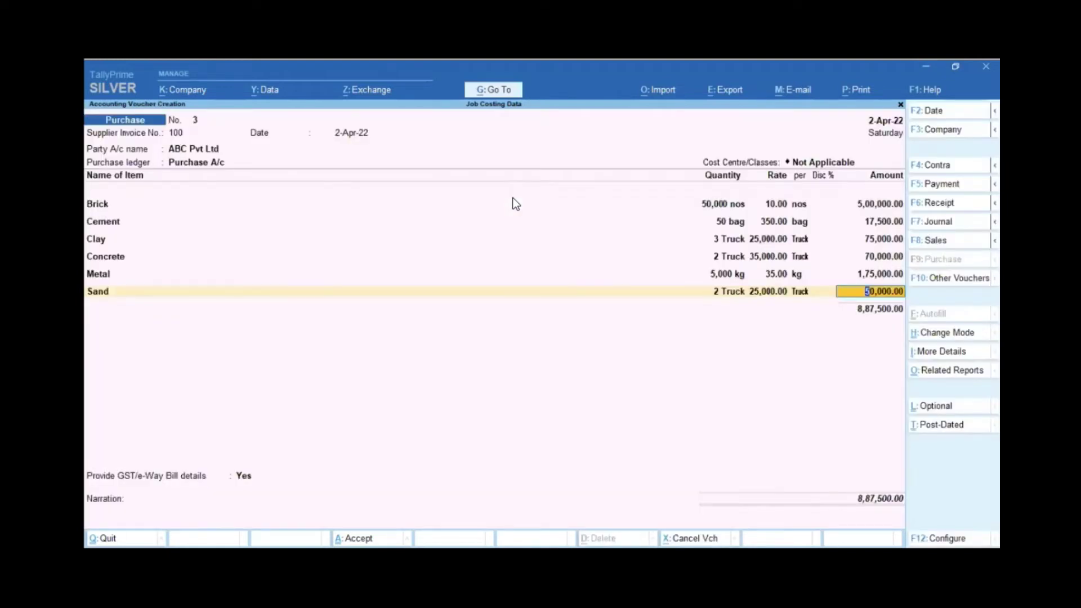
pyautogui.press('Return')
# End the item list, save the purchase voucher with a blank narration, and return to the Gateway of Tally.
pyautogui.press('Return')
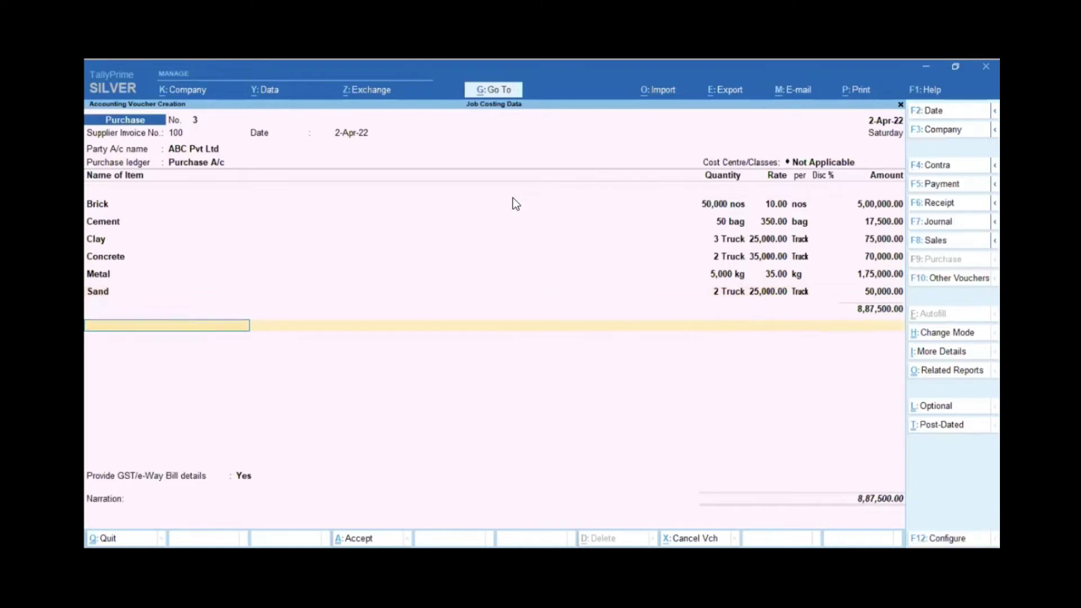
pyautogui.press('Return')
pyautogui.press('Return')
pyautogui.hotkey('ctrl', 'a')
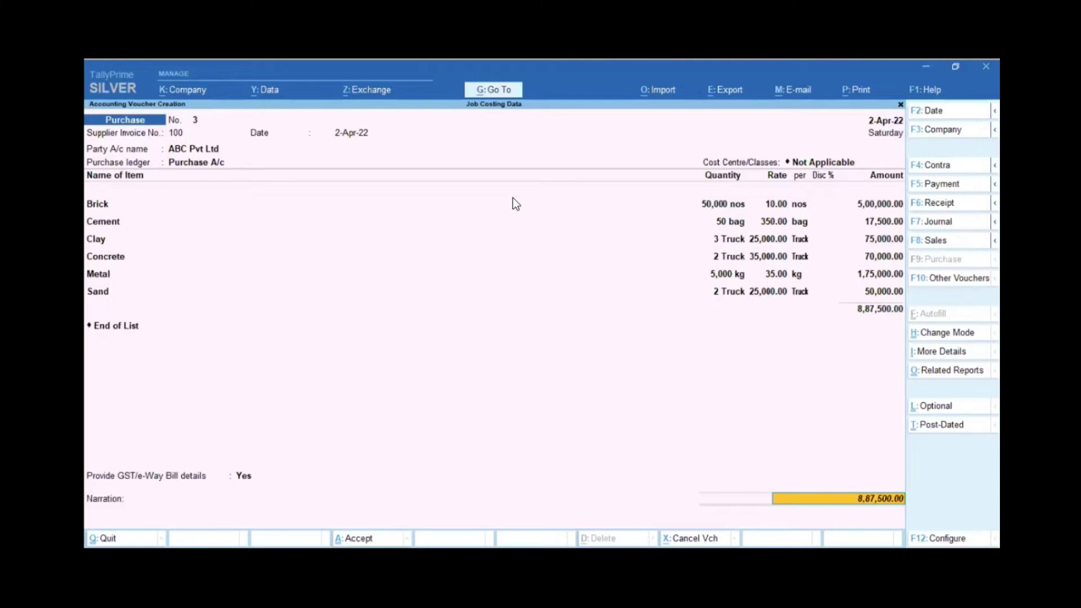
pyautogui.hotkey('ctrl', 'a')
pyautogui.press('Return')
pyautogui.press('Return')
pyautogui.press('Return')
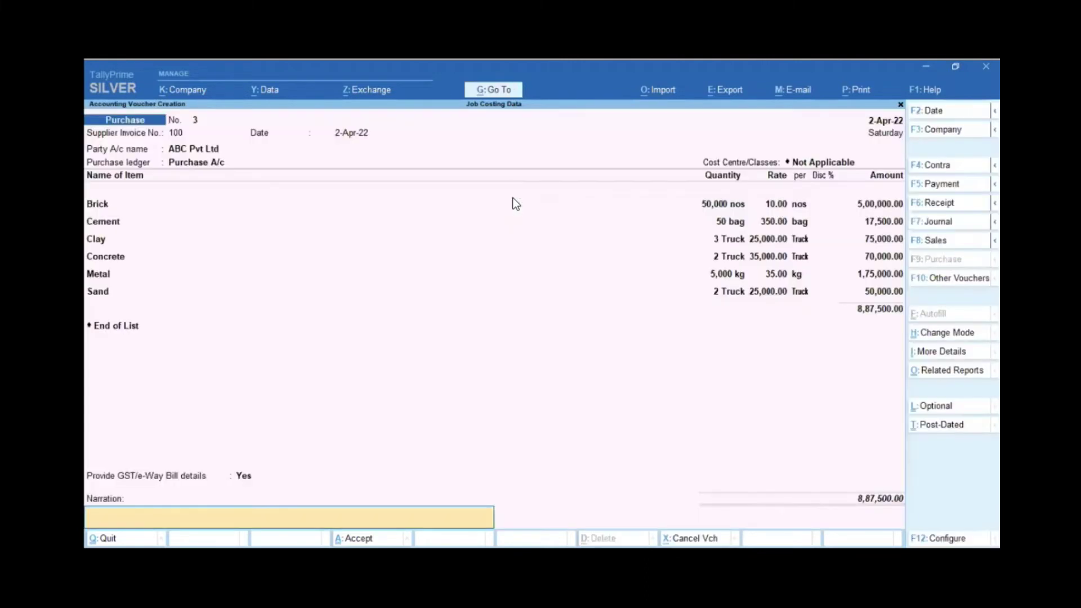
pyautogui.press('Return')
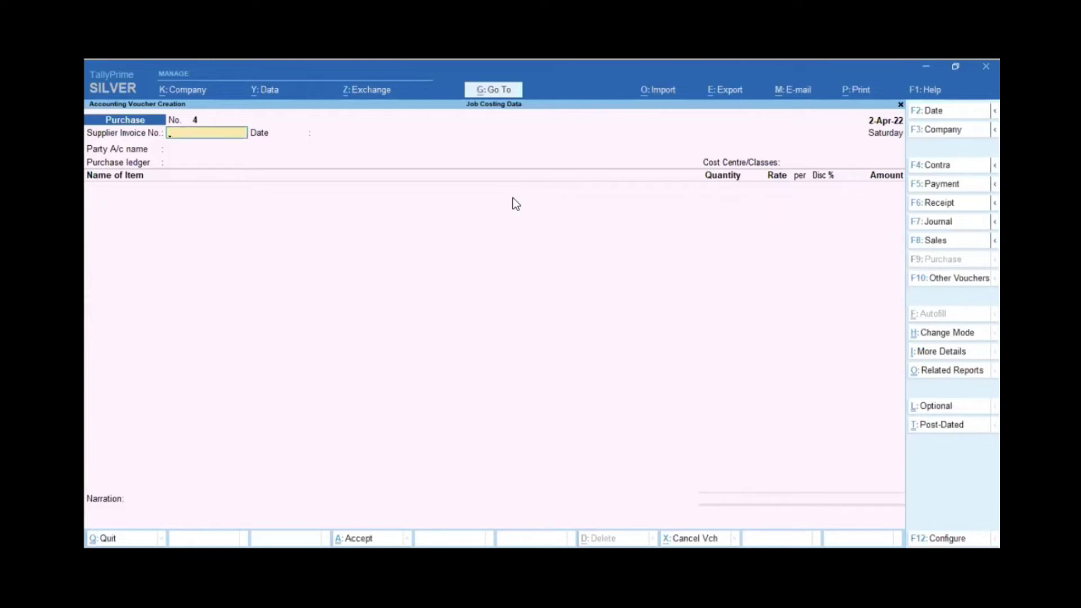
pyautogui.press('Escape')
pyautogui.press('Escape')
pyautogui.press('Escape')
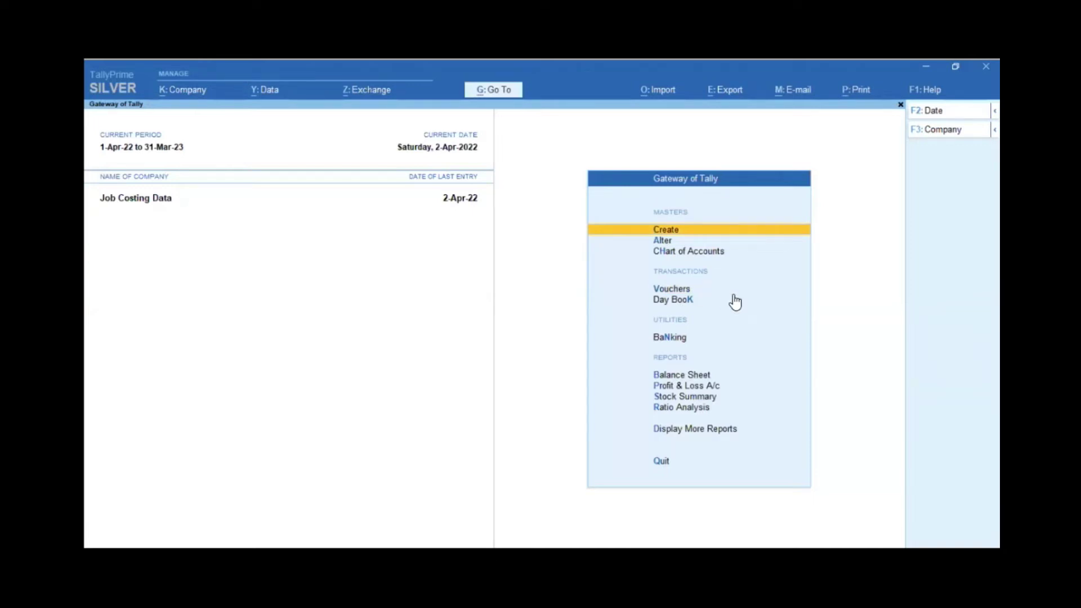
pyautogui.press('Down')
pyautogui.press('Down')
pyautogui.press('Down')
pyautogui.press('Down')
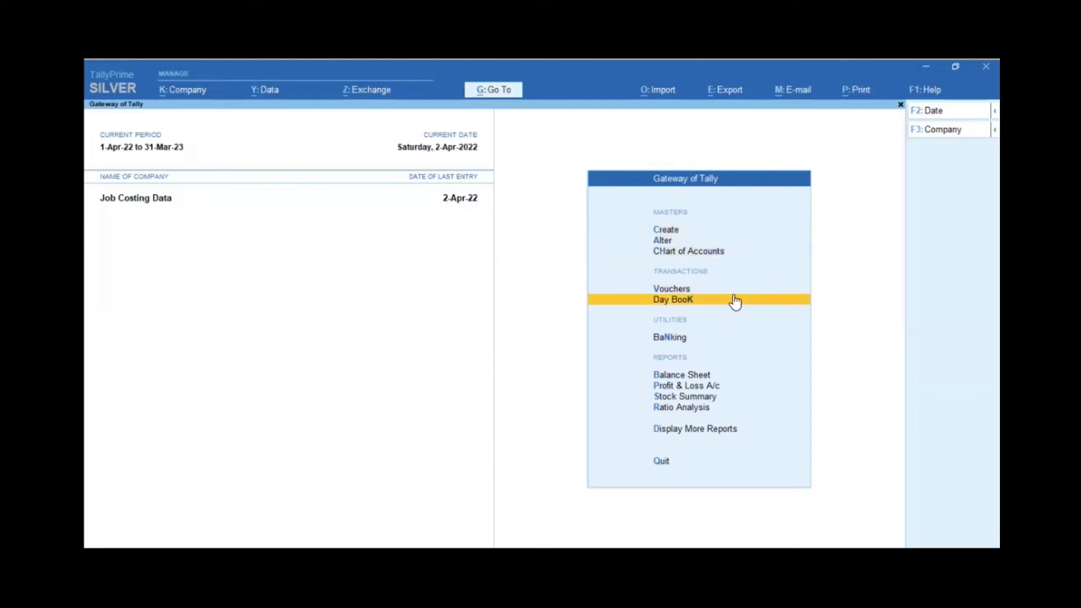
pyautogui.press('Up')
pyautogui.press('Return')
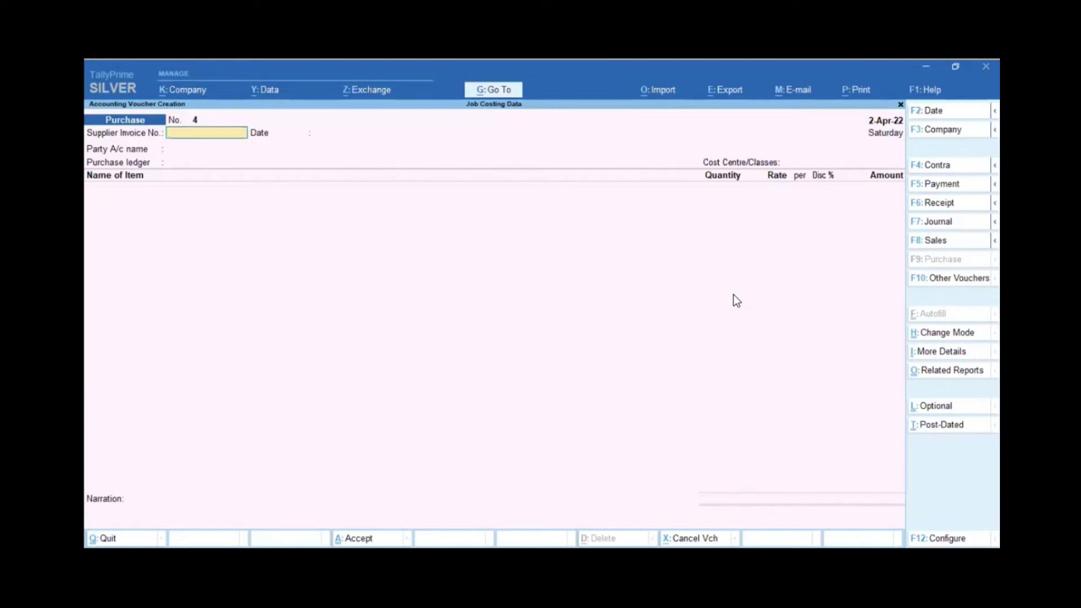
pyautogui.press('Escape')
pyautogui.press('y')
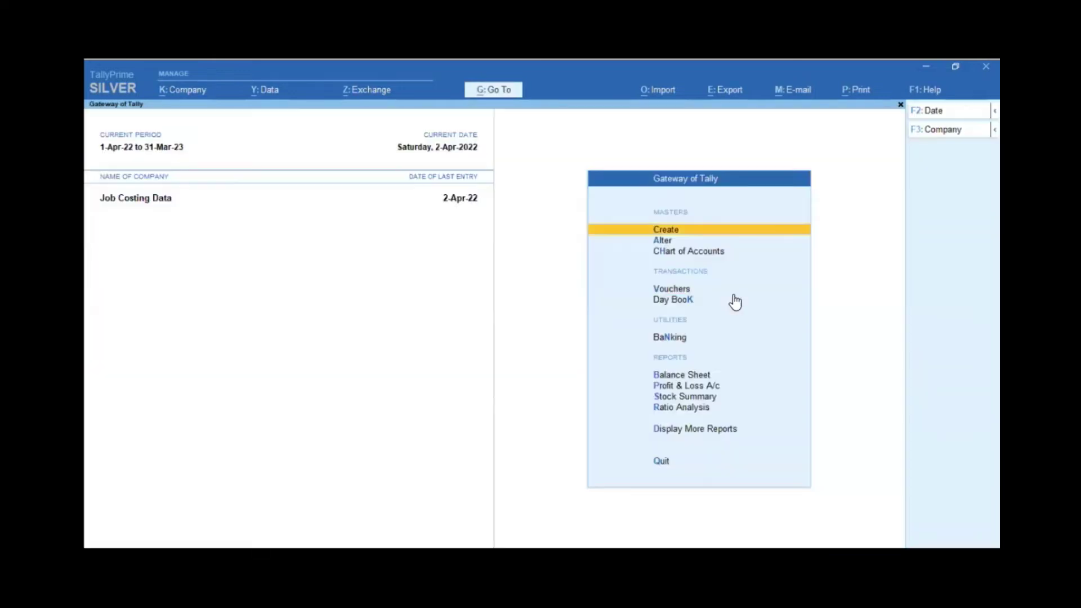
# Start a Stock Journal voucher with the voucher class Transfer.
pyautogui.press('v')
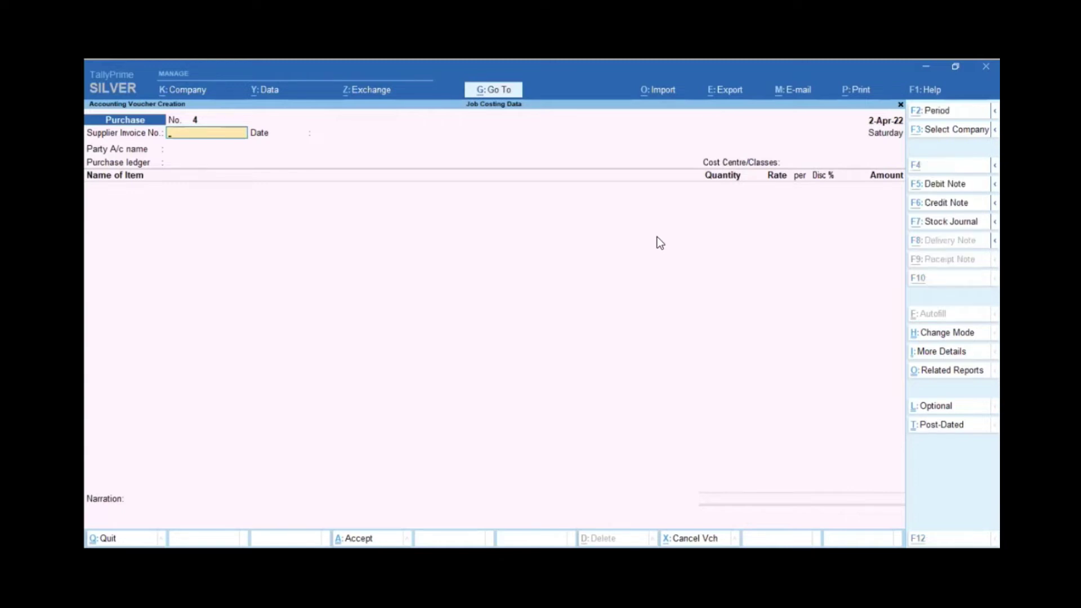
pyautogui.hotkey('alt', 'F7')
pyautogui.press('Down')
pyautogui.press('Down')
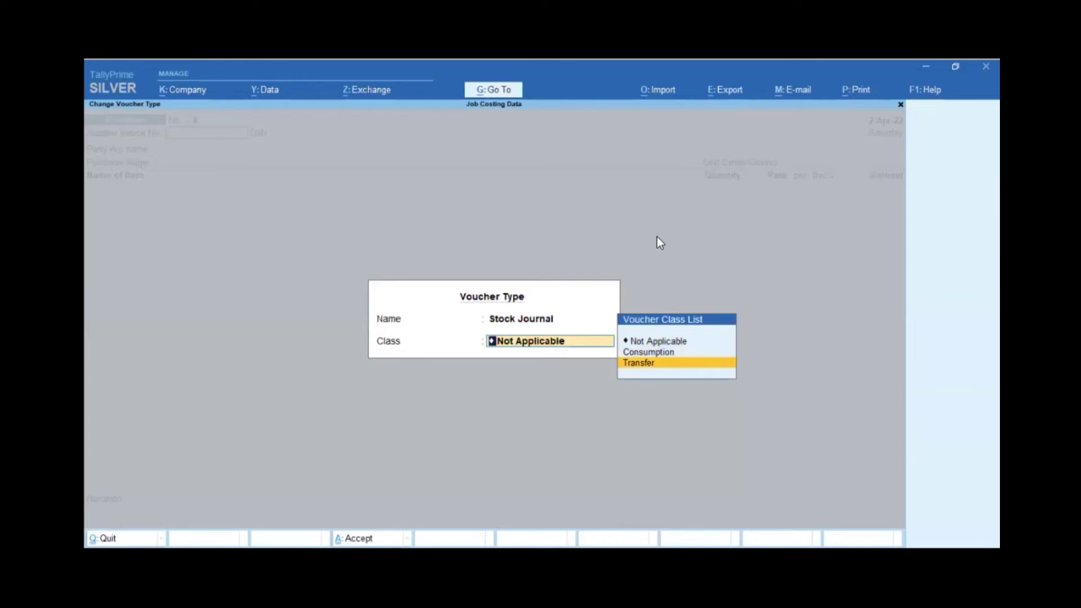
pyautogui.press('Return')
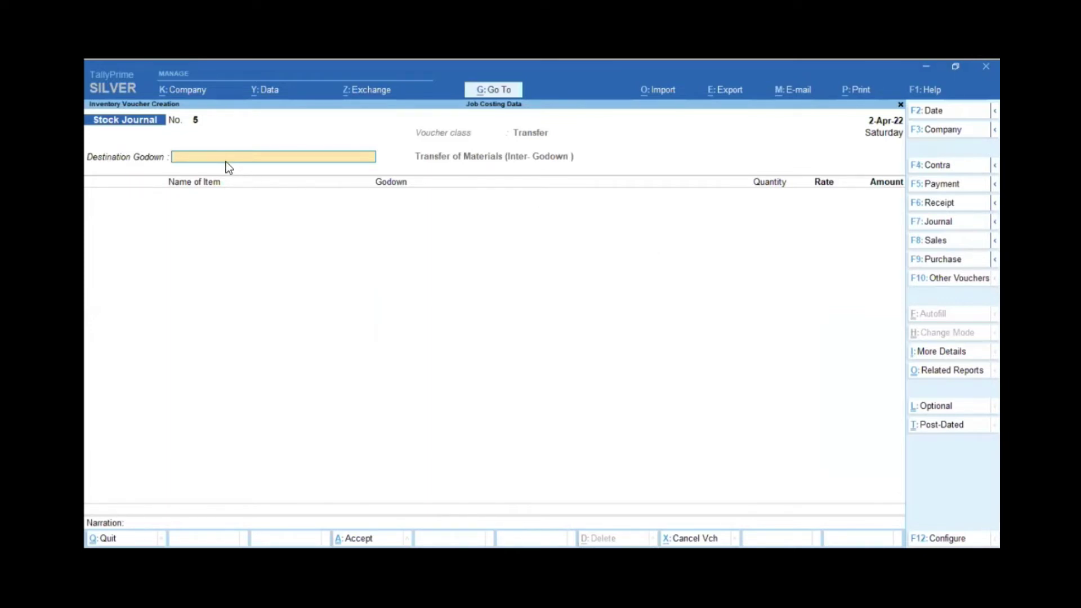
# Set the destination godown of the stock journal to Mumbai Godown.
pyautogui.press('space')
pyautogui.press('Down')
pyautogui.press('Down')
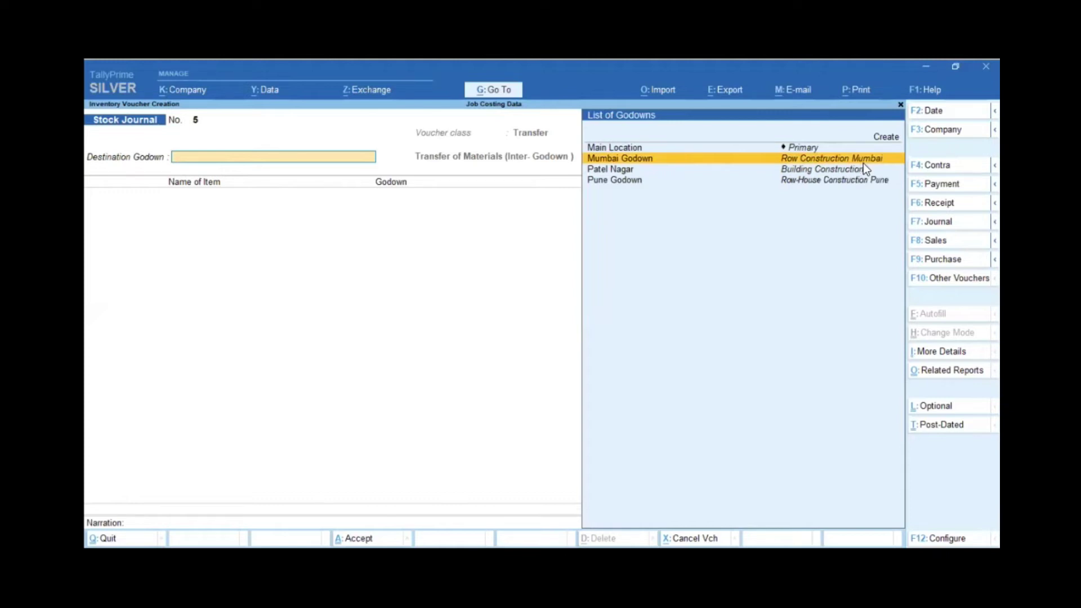
pyautogui.press('Return')
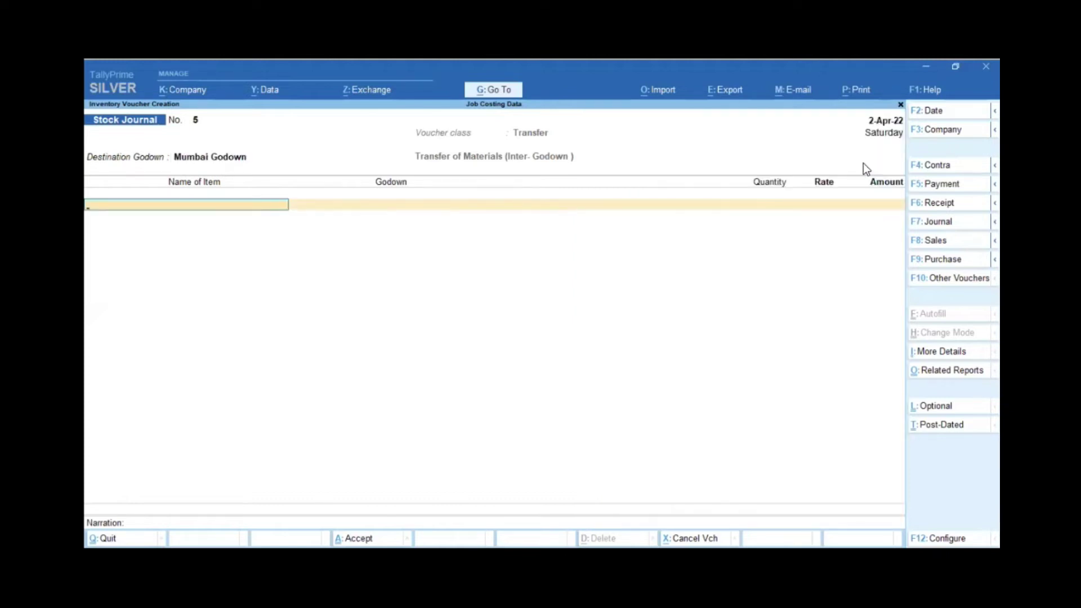
# Add Brick as the first item to transfer, with Main Location as its source godown.
pyautogui.press('Down')
pyautogui.press('Down')
pyautogui.press('Down')
pyautogui.press('Down')
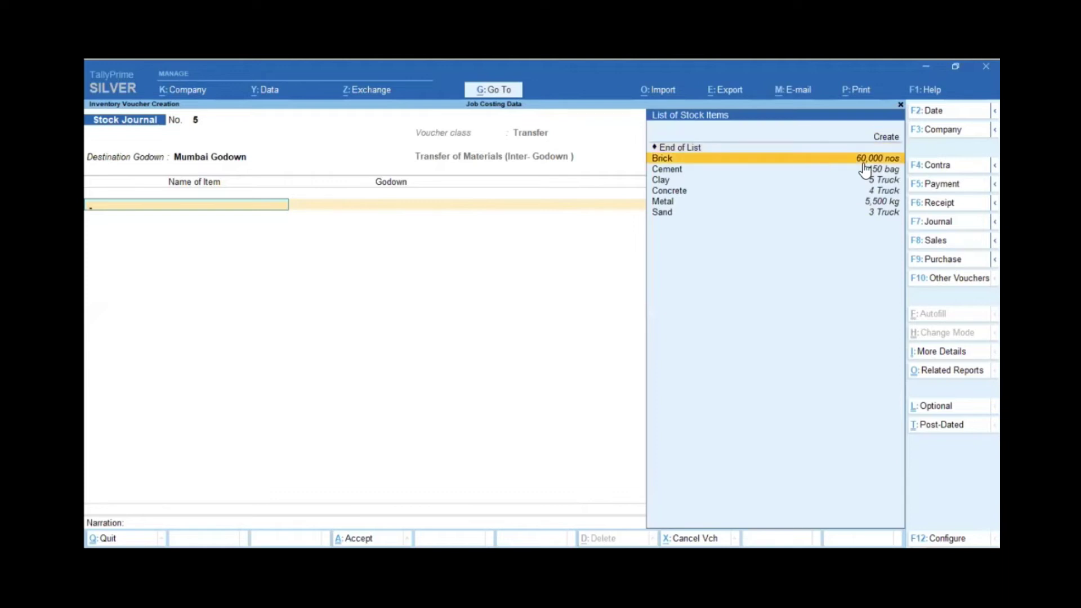
pyautogui.press('Return')
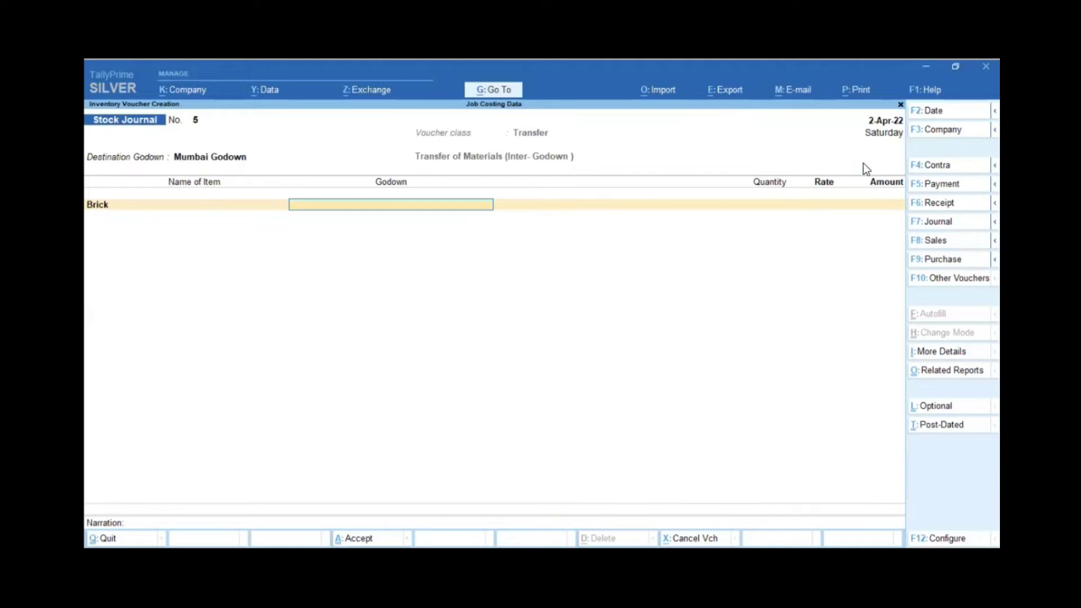
pyautogui.press('Down')
pyautogui.press('Down')
pyautogui.press('Down')
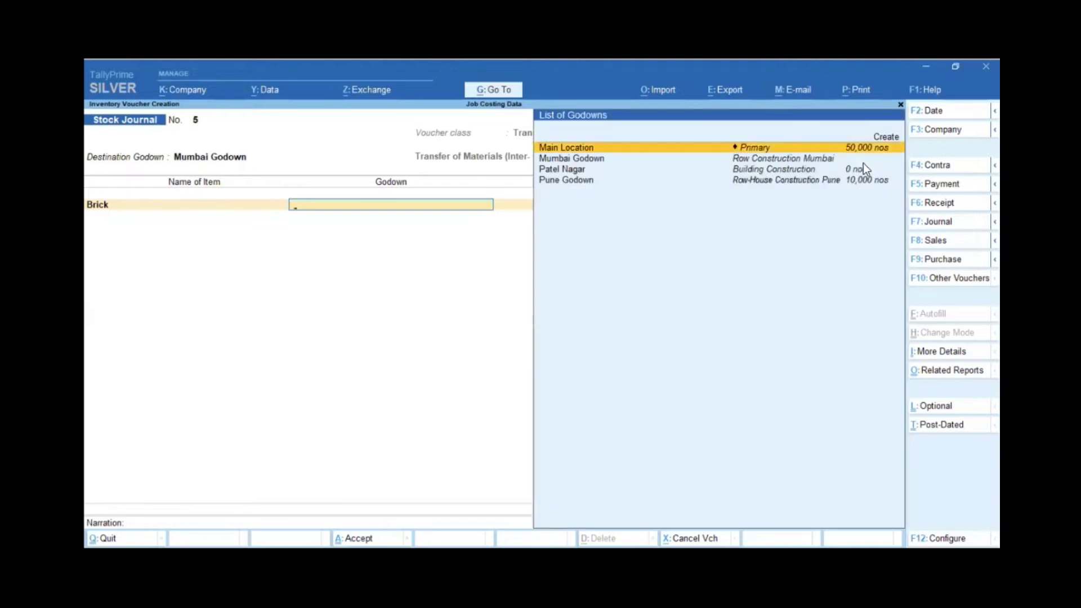
pyautogui.press('Return')
# Set the Brick transfer quantity to 50,000 nos and complete its line.
pyautogui.write('5')
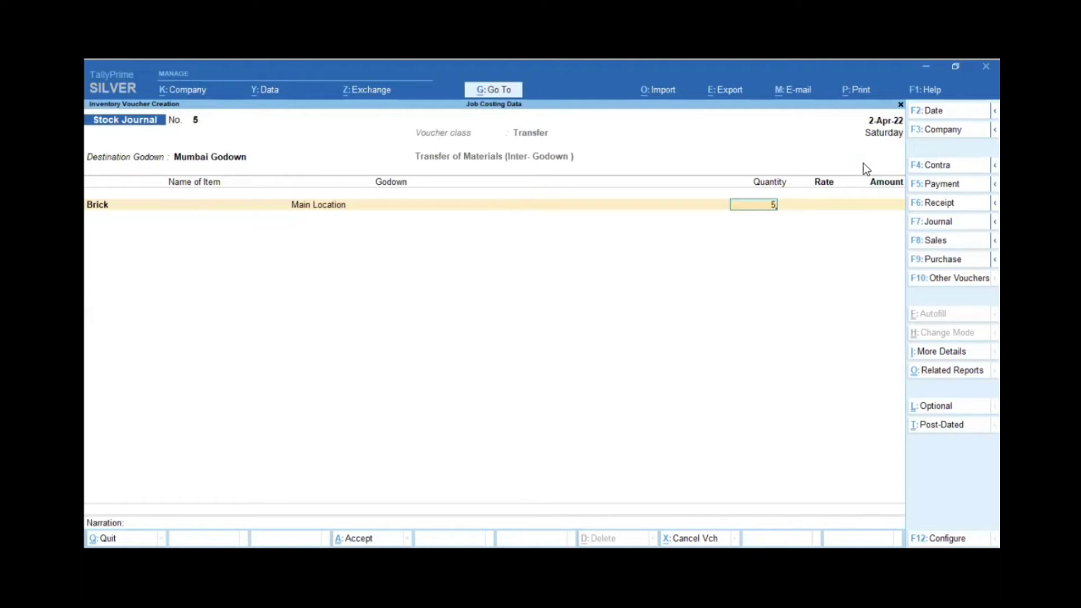
pyautogui.write('0,0')
pyautogui.write('0000')
pyautogui.press('Return')
pyautogui.press('Return')
pyautogui.press('Return')
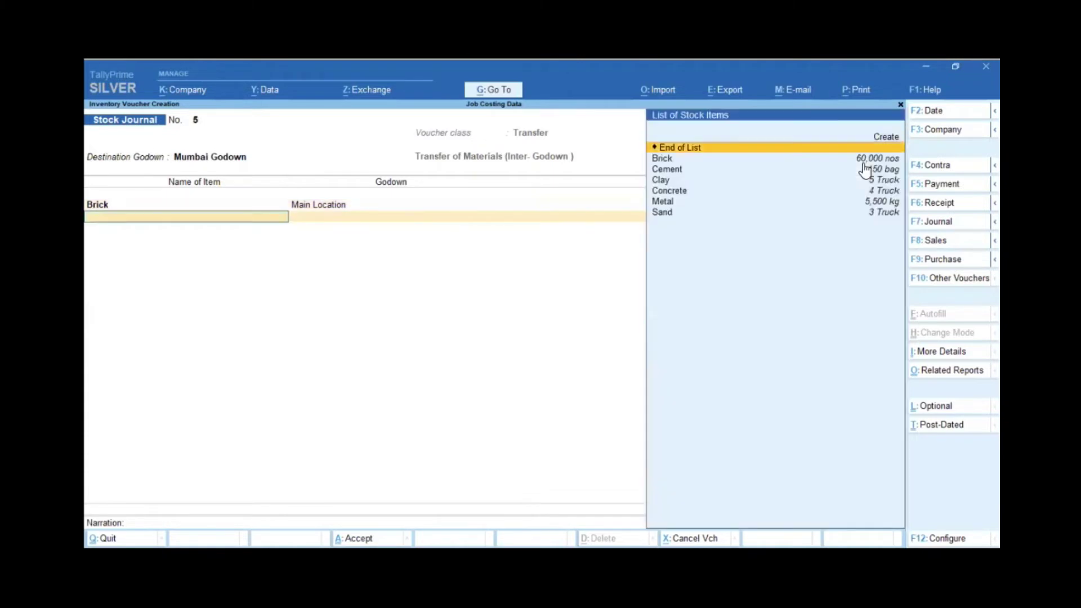
# Add Cement as the second transfer item, taking 50 bag from Main Location.
pyautogui.click(865, 170)
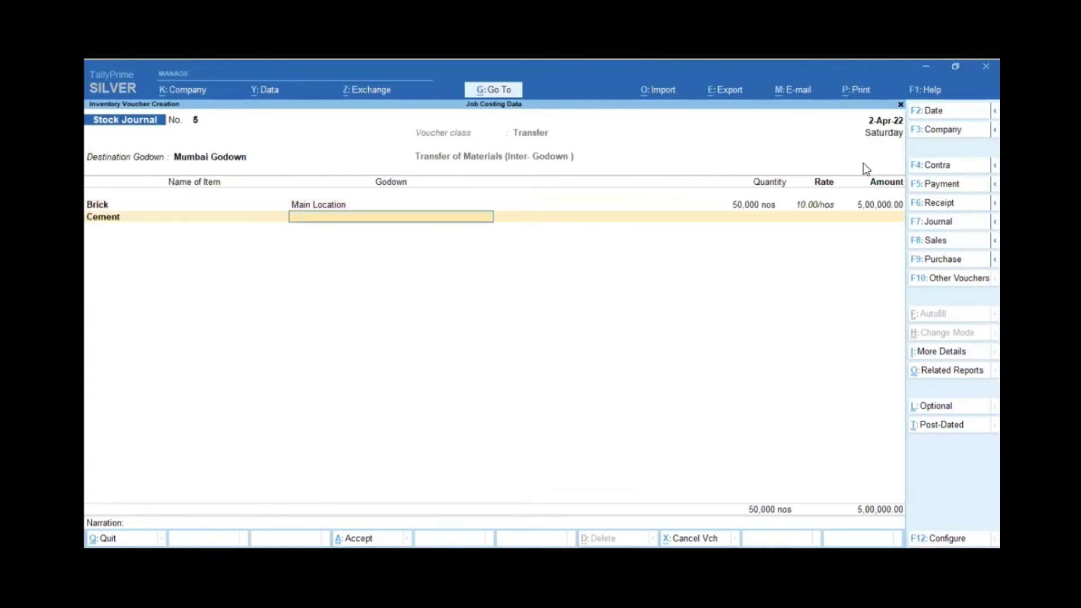
pyautogui.press('Return')
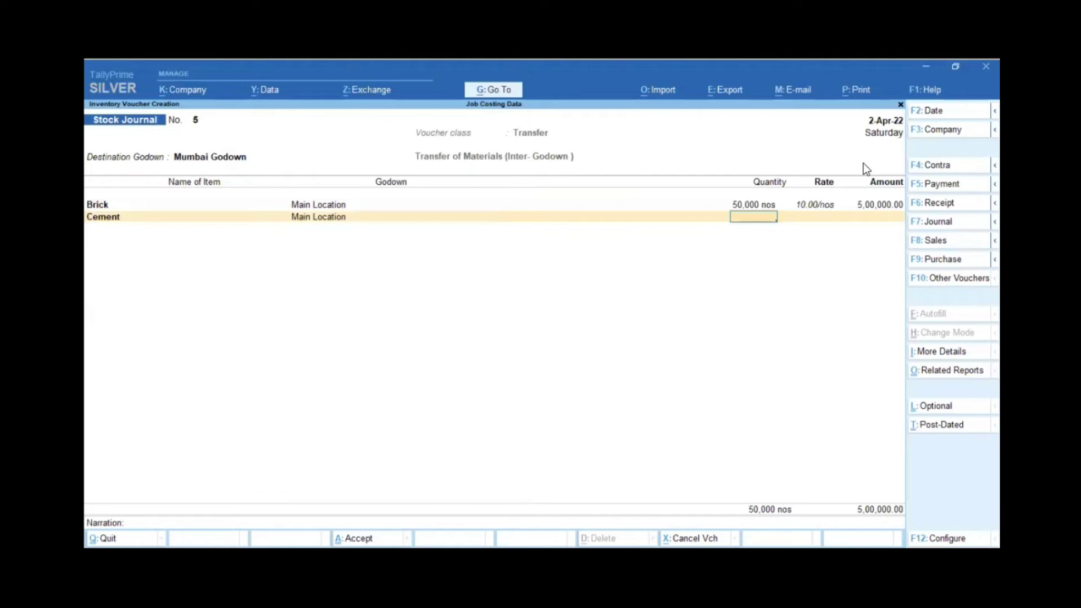
pyautogui.write('50')
pyautogui.press('Return')
pyautogui.press('Return')
pyautogui.press('Return')
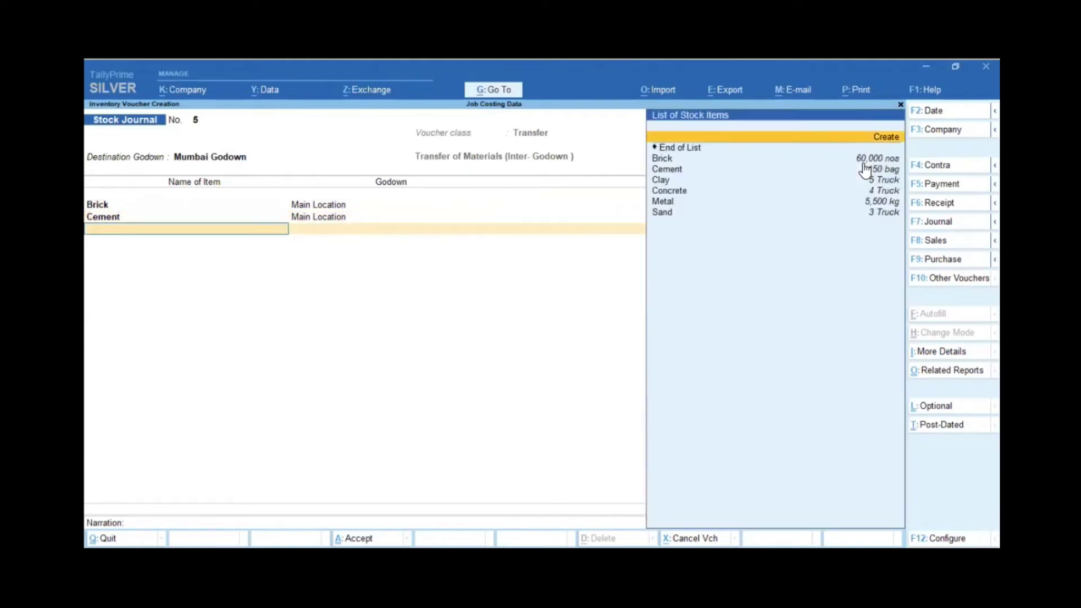
# Add Clay as the third transfer item, taking 3 Truck from Main Location.
pyautogui.press('Down')
pyautogui.press('Return')
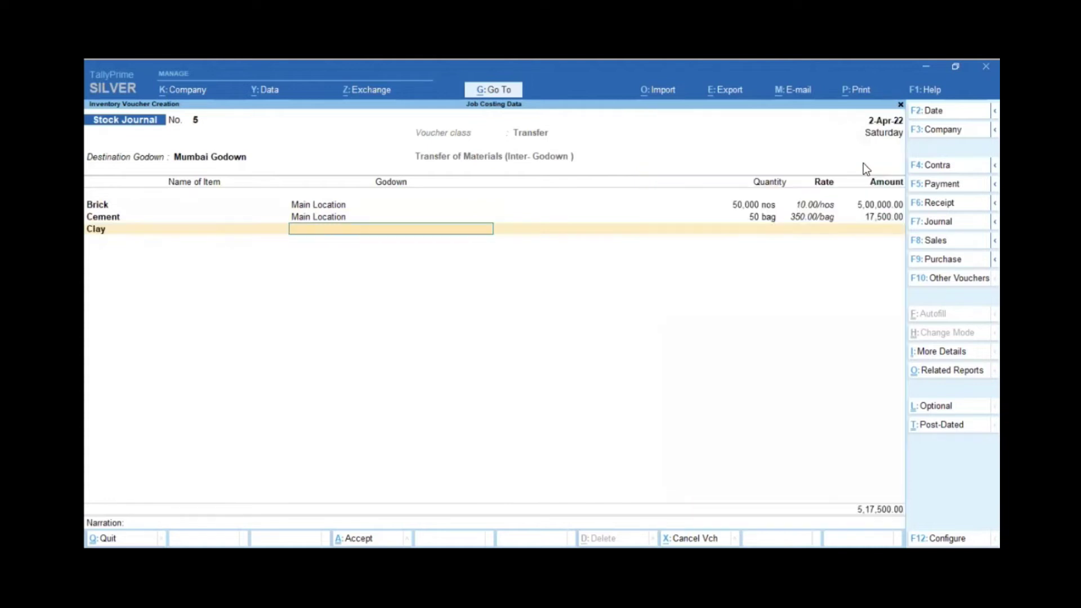
pyautogui.press('Return')
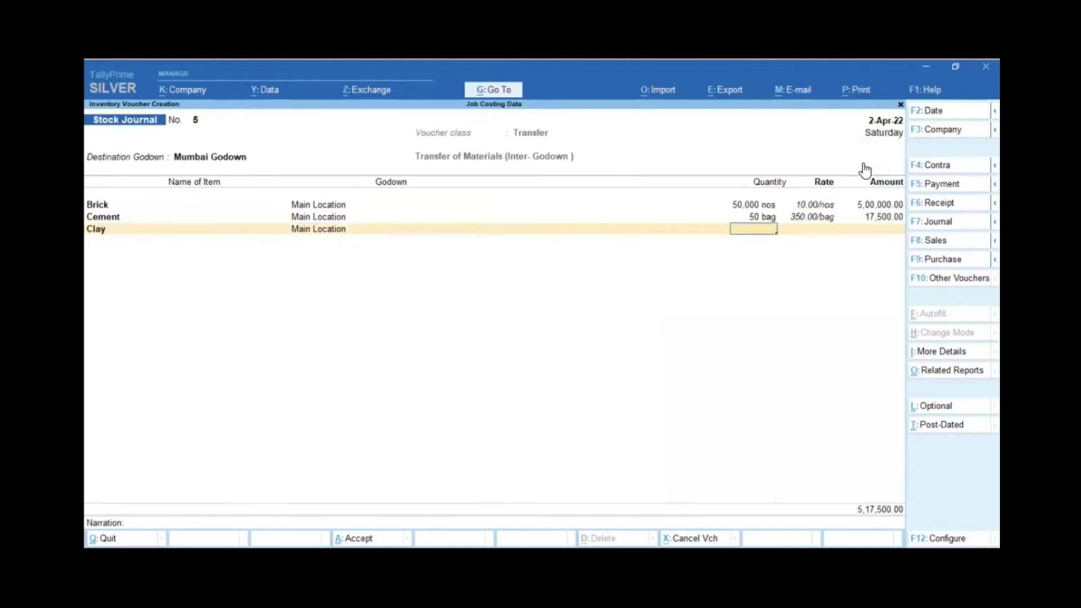
pyautogui.press('BackSpace')
pyautogui.press('Return')
pyautogui.write('3')
pyautogui.press('Return')
pyautogui.press('Return')
pyautogui.press('Return')
pyautogui.press('Return')
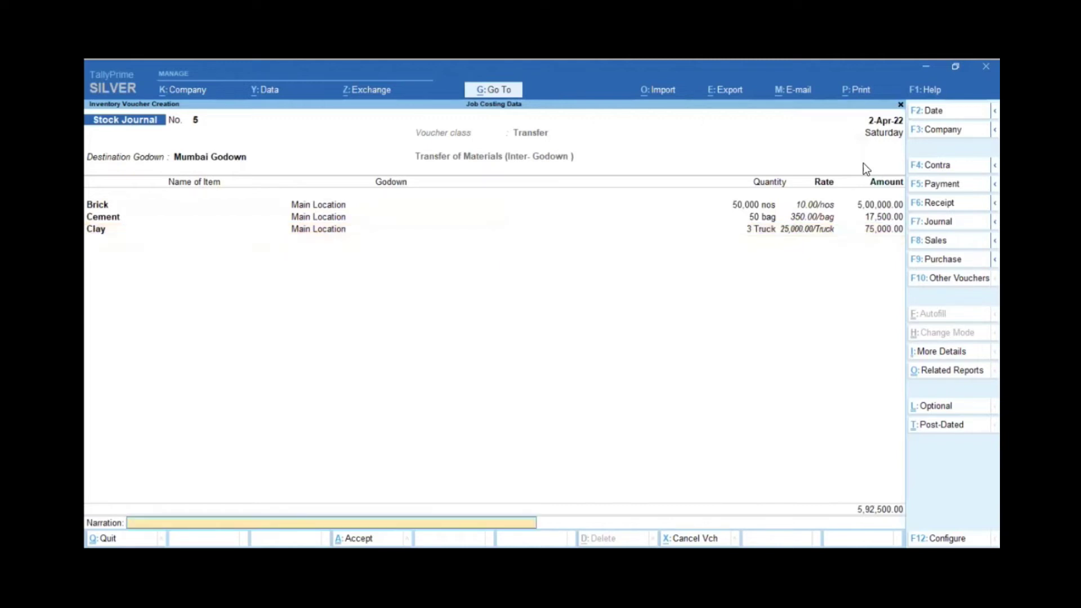
pyautogui.press('BackSpace')
pyautogui.press('Return')
# Add Concrete as the fourth transfer item, taking 2 Truck from Main Location.
pyautogui.press('Down')
pyautogui.press('Down')
pyautogui.press('Down')
pyautogui.press('Down')
pyautogui.press('Down')
pyautogui.press('Return')
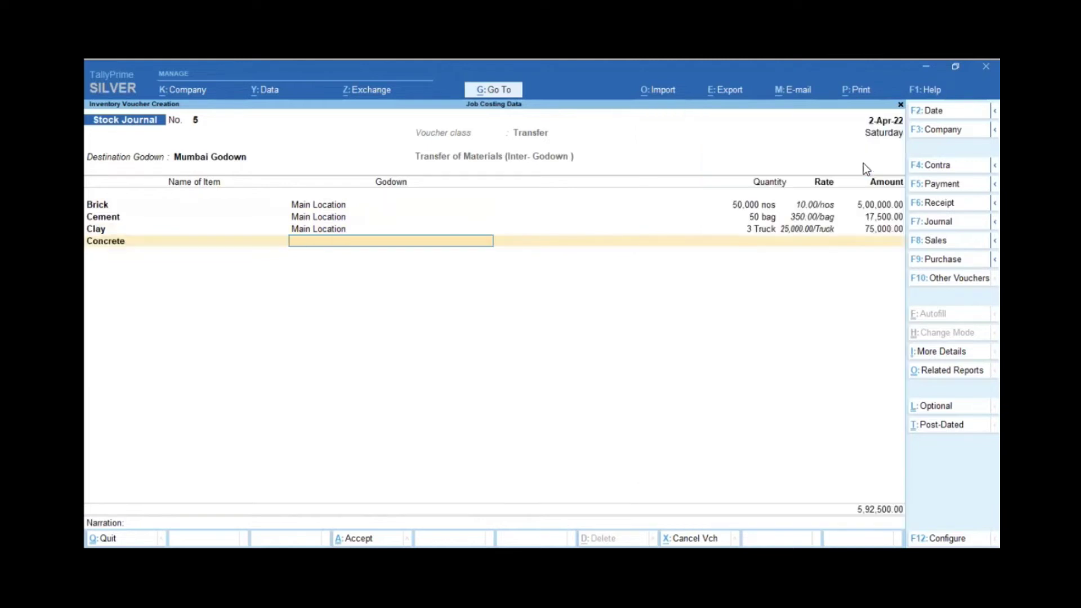
pyautogui.press('Return')
pyautogui.write('2')
pyautogui.press('Return')
pyautogui.press('Return')
pyautogui.press('Return')
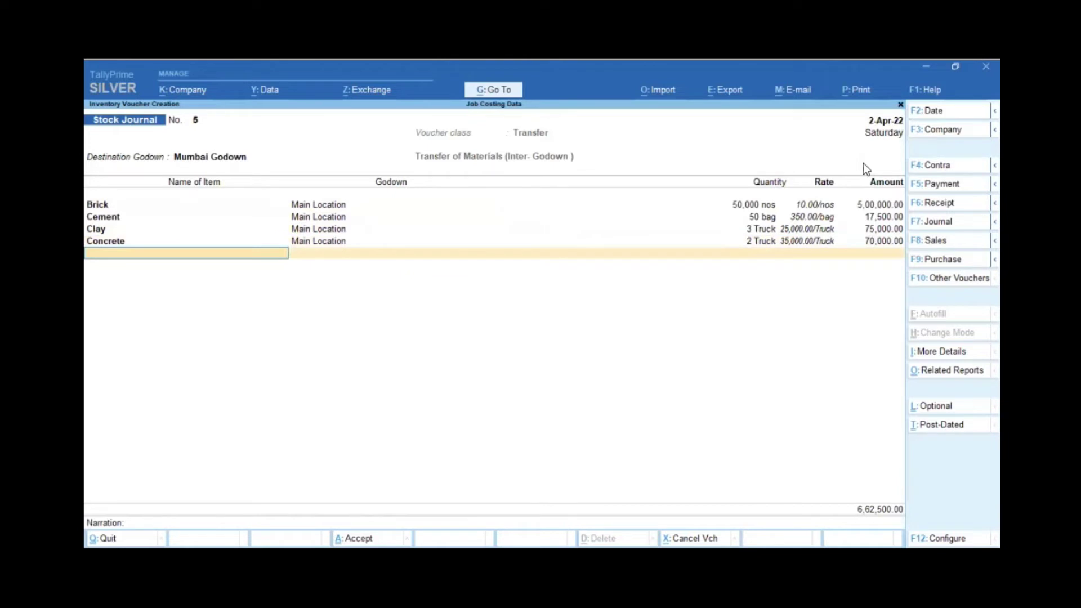
# Add Metal as the fifth transfer item, taking 5,000 kg from Main Location.
pyautogui.press('Down')
pyautogui.press('Down')
pyautogui.press('Down')
pyautogui.press('Down')
pyautogui.press('Down')
pyautogui.press('Down')
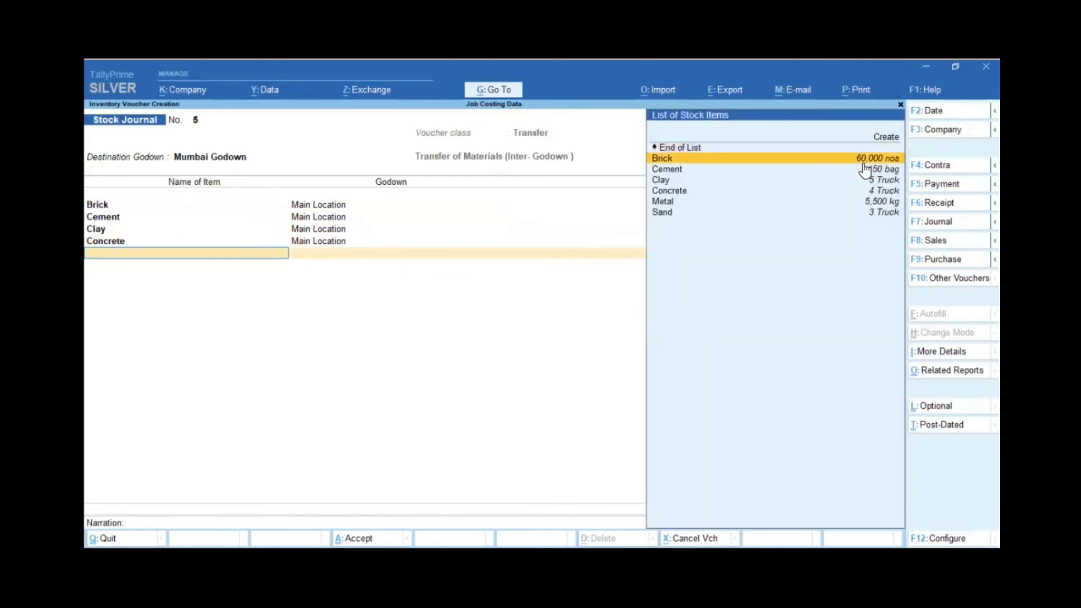
pyautogui.press('Return')
pyautogui.press('Return')
pyautogui.write('5000')
pyautogui.press('Return')
pyautogui.press('Return')
pyautogui.press('Return')
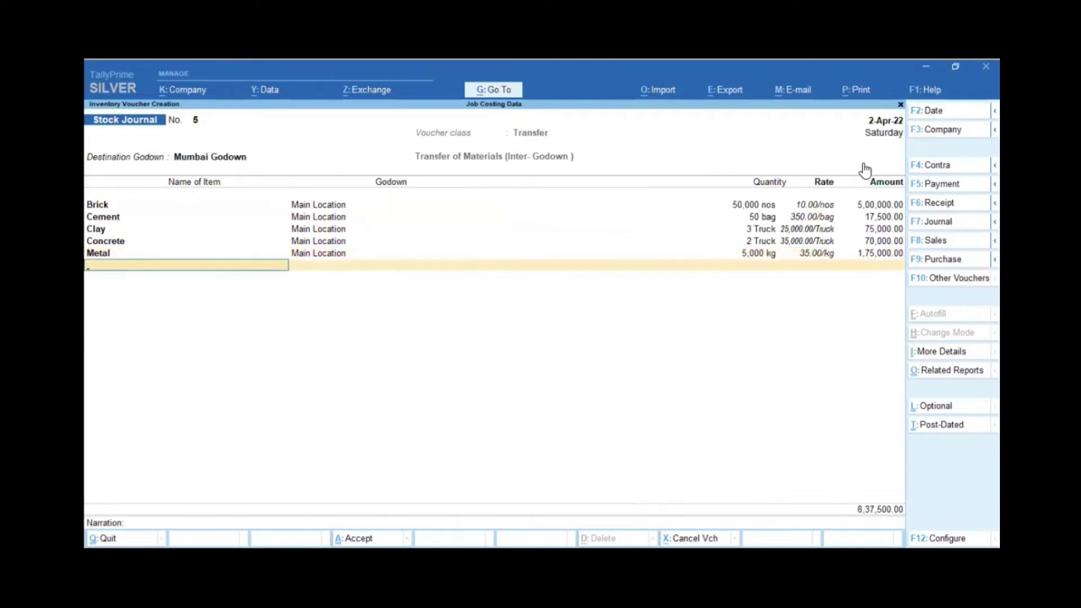
# Add Sand as the sixth transfer item, taking 2 Truck from Main Location.
pyautogui.press('Down')
pyautogui.press('Down')
pyautogui.press('Down')
pyautogui.press('Down')
pyautogui.press('Down')
pyautogui.press('Down')
pyautogui.press('Down')
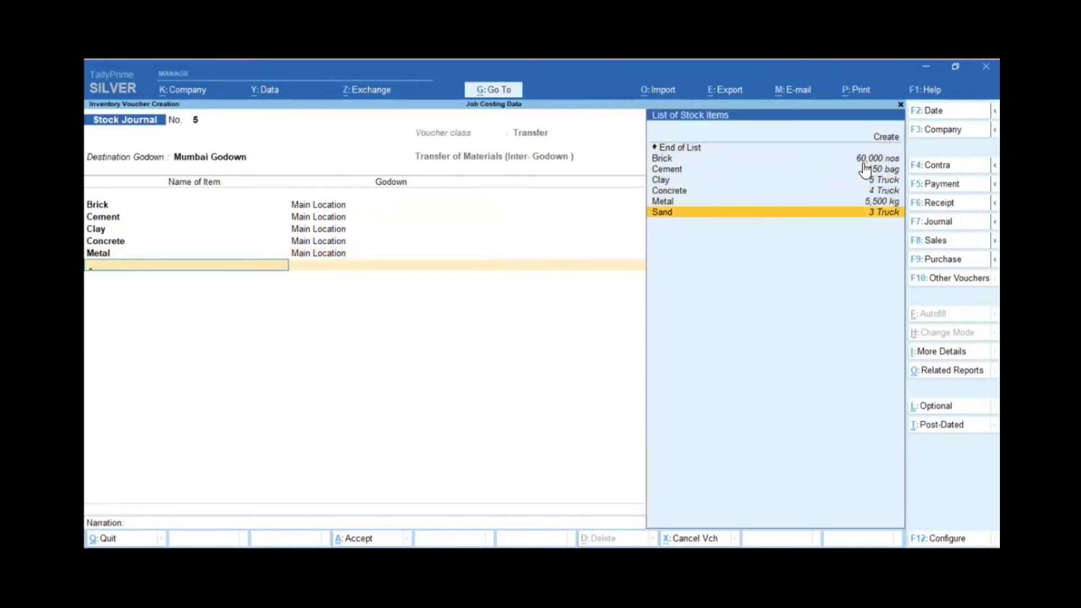
pyautogui.press('Return')
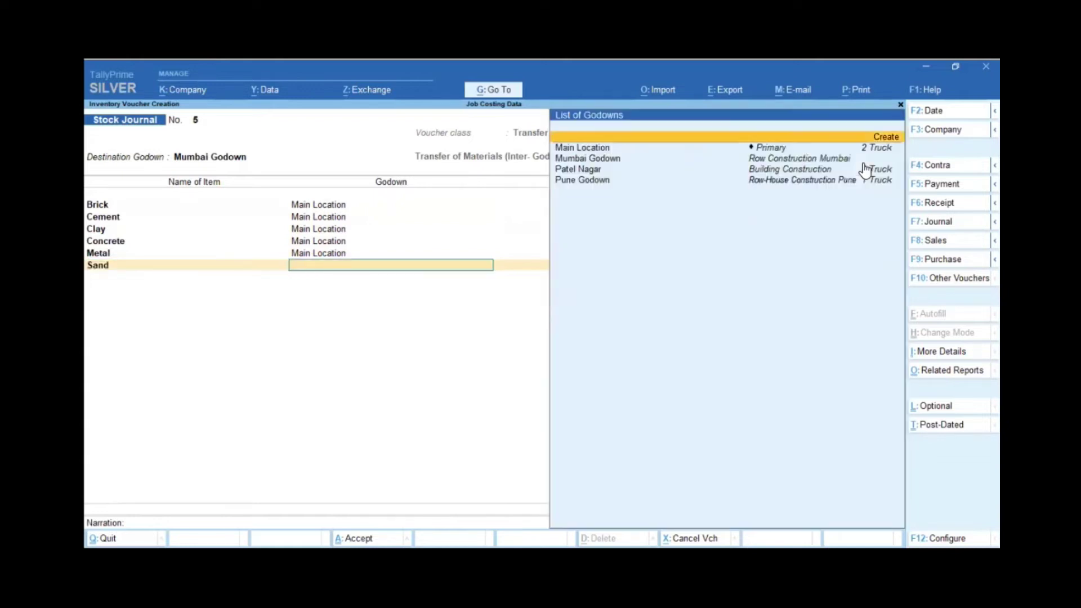
pyautogui.press('Return')
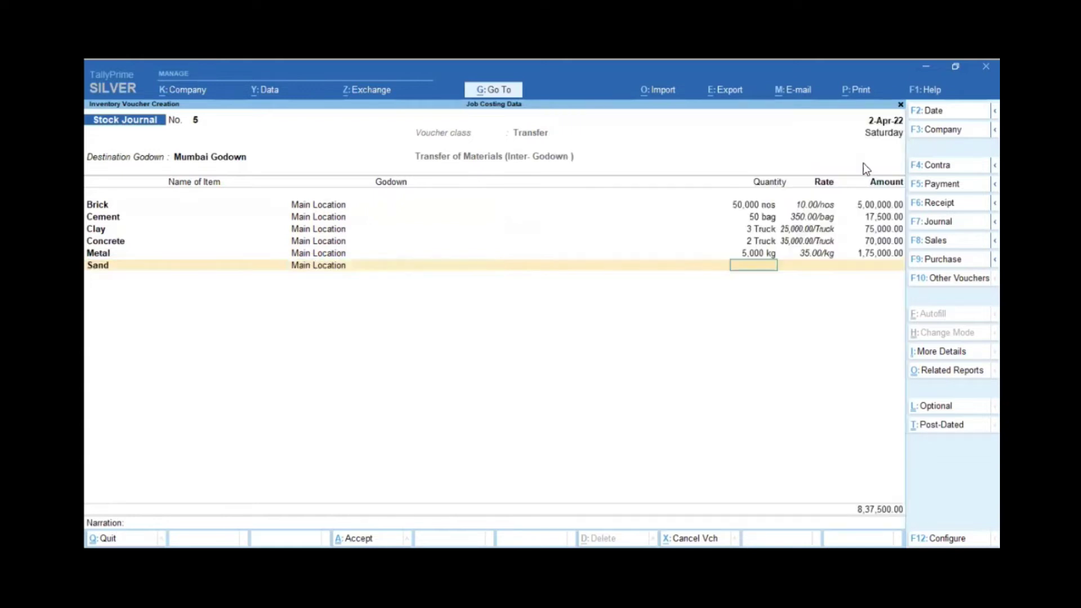
pyautogui.write('2')
pyautogui.press('Return')
pyautogui.press('Return')
pyautogui.press('Return')
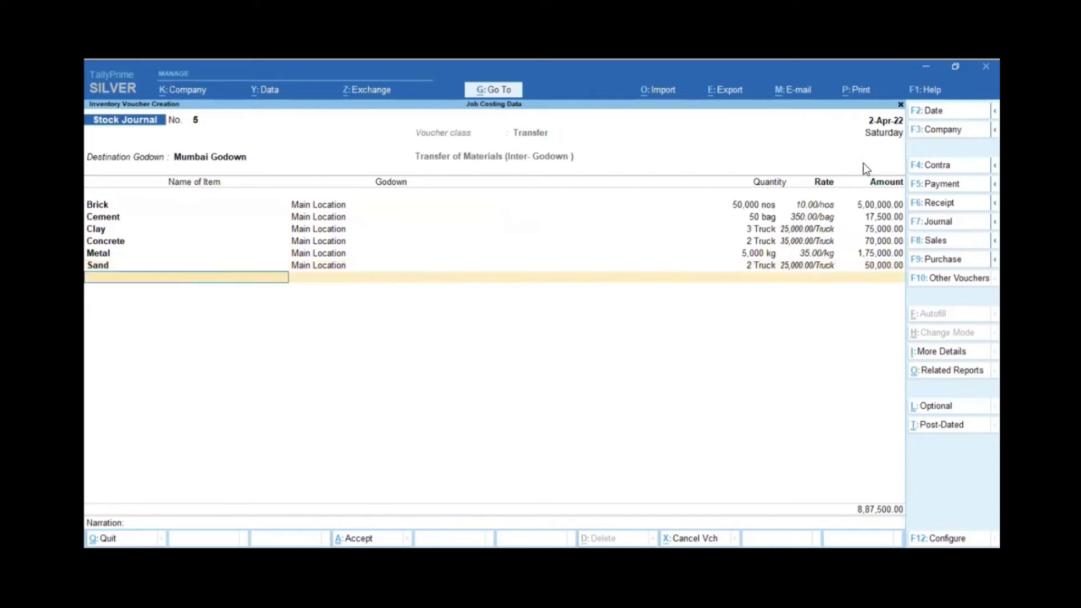
# End the item list and save the stock journal with a blank narration.
pyautogui.press('Return')
pyautogui.press('Return')
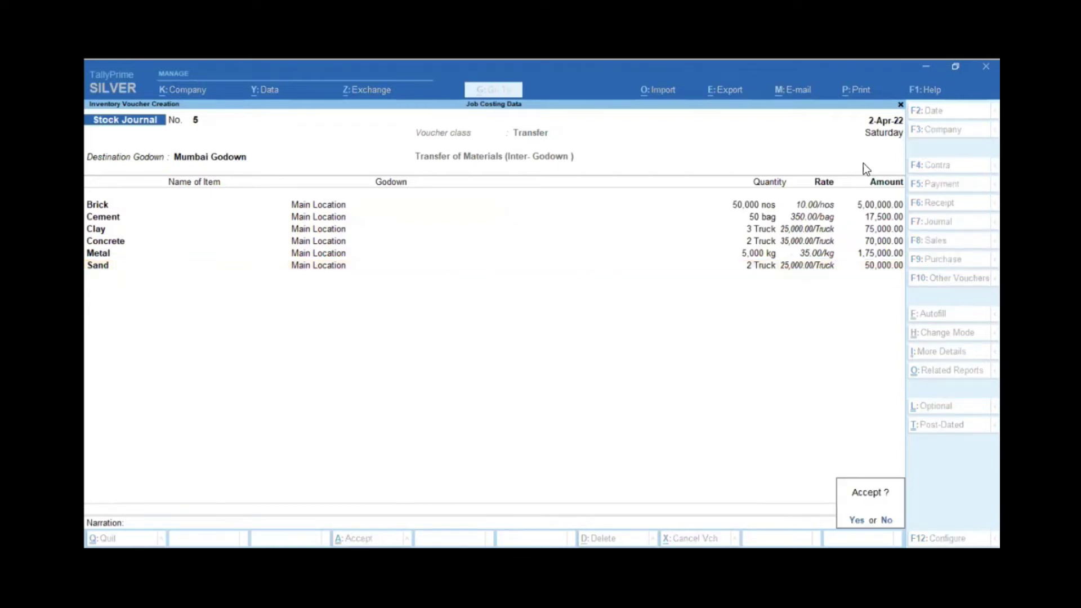
pyautogui.press('Return')
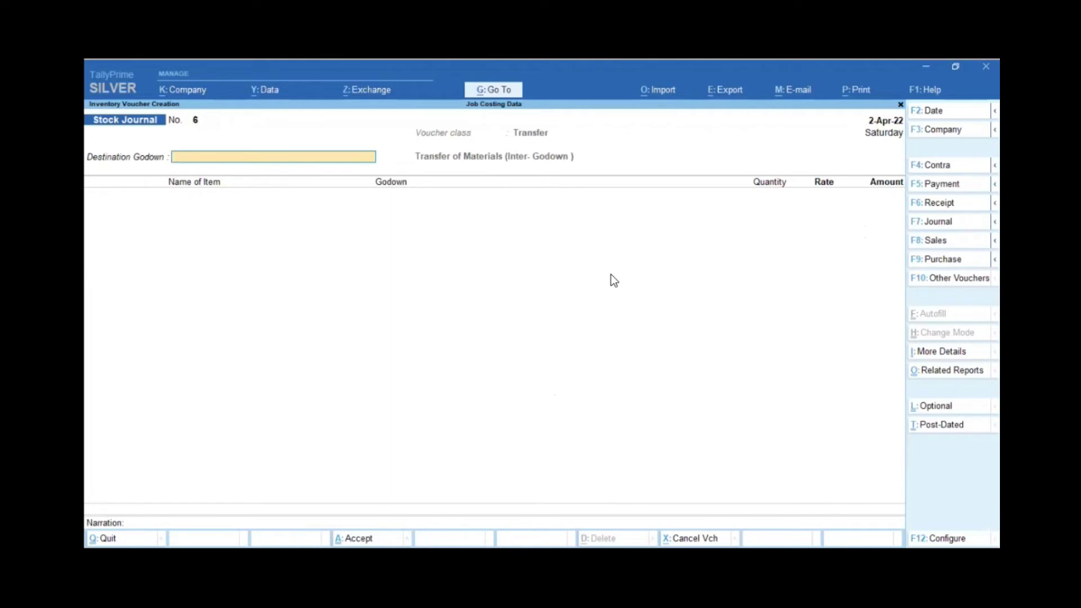
# Leave the new stock journal and start a Payment voucher with cost centre class Not Applicable and Bank as the account.
pyautogui.press('Escape')
pyautogui.press('Return')
pyautogui.press('F5')
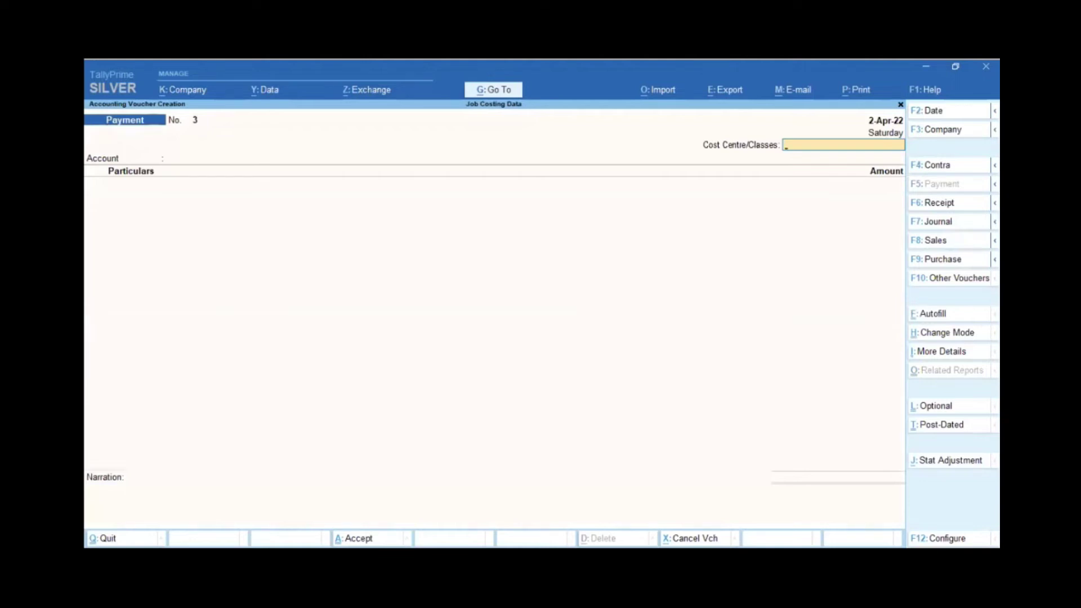
pyautogui.press('Return')
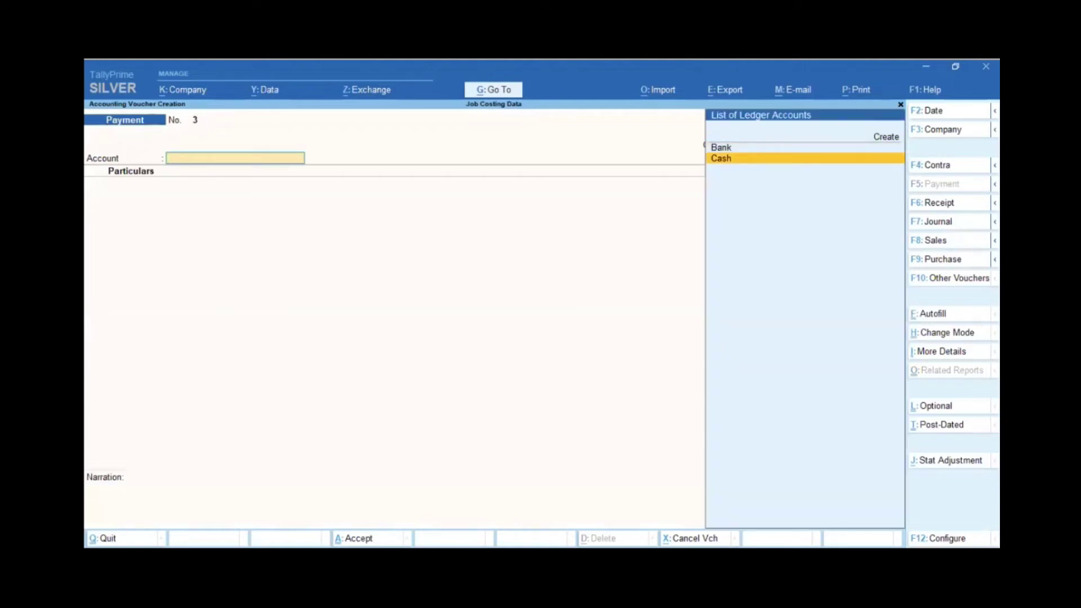
pyautogui.press('Up')
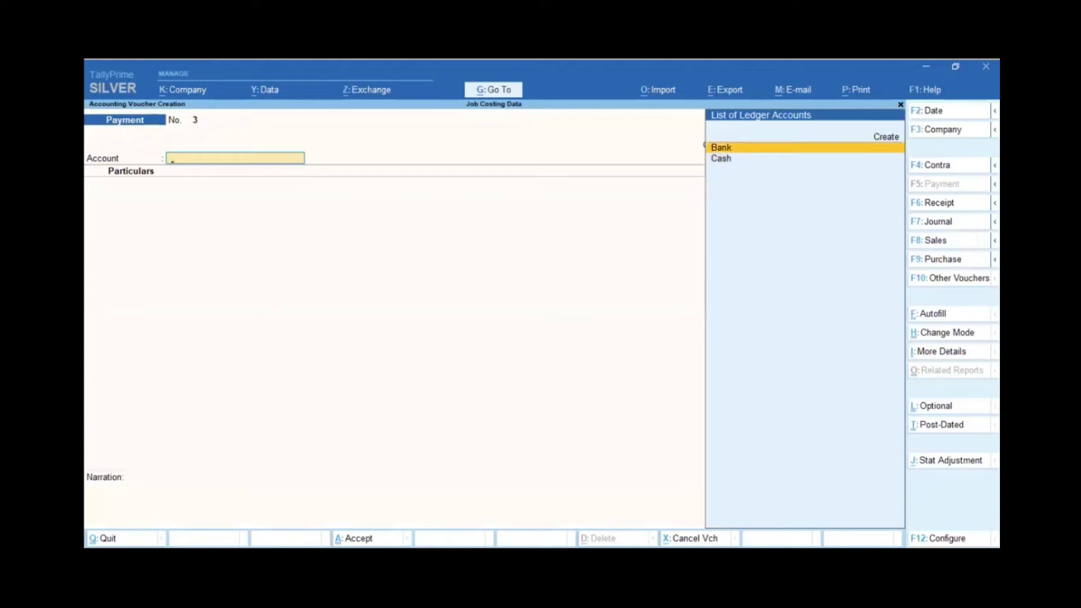
pyautogui.press('Return')
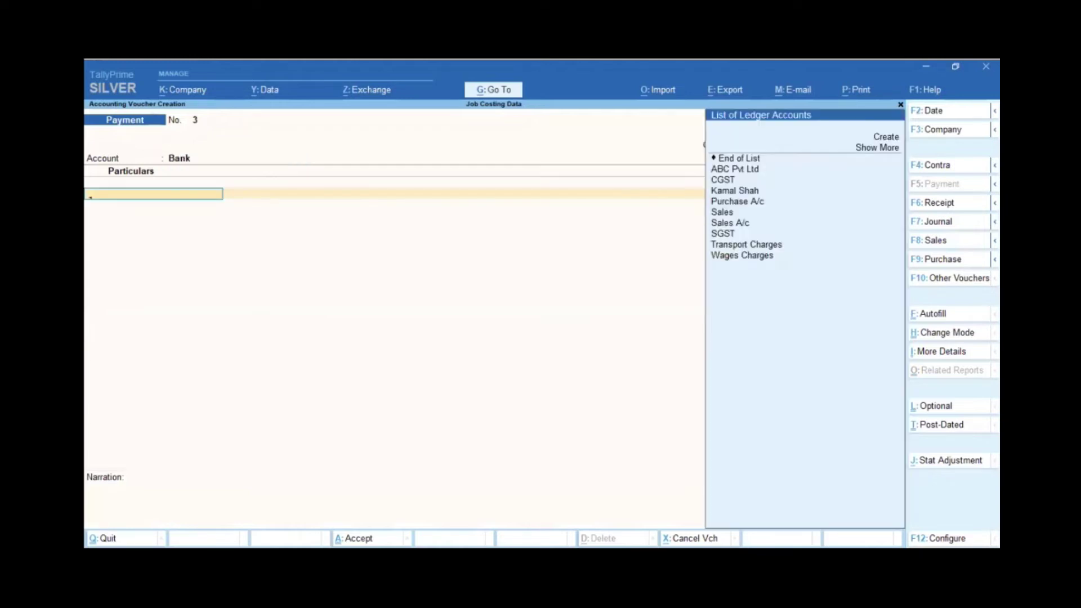
# Add Transport Charges of 50,000.00 as the first ledger entry of the payment.
pyautogui.press('Down')
pyautogui.press('Down')
pyautogui.press('Down')
pyautogui.press('Down')
pyautogui.press('Down')
pyautogui.press('Down')
pyautogui.press('Down')
pyautogui.press('Down')
pyautogui.press('Down')
pyautogui.press('Down')
pyautogui.press('Down')
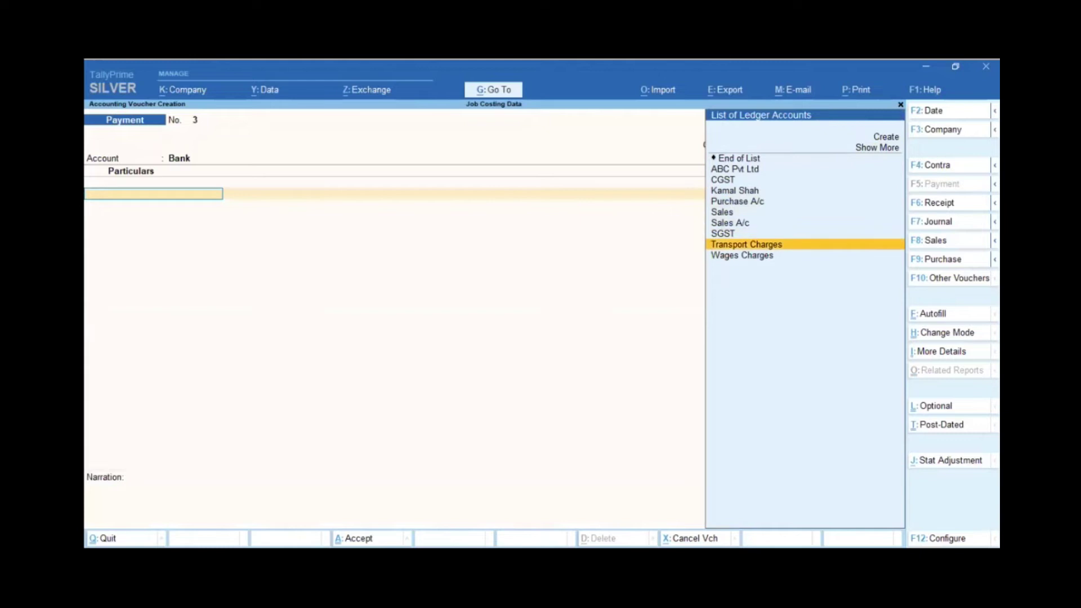
pyautogui.press('Return')
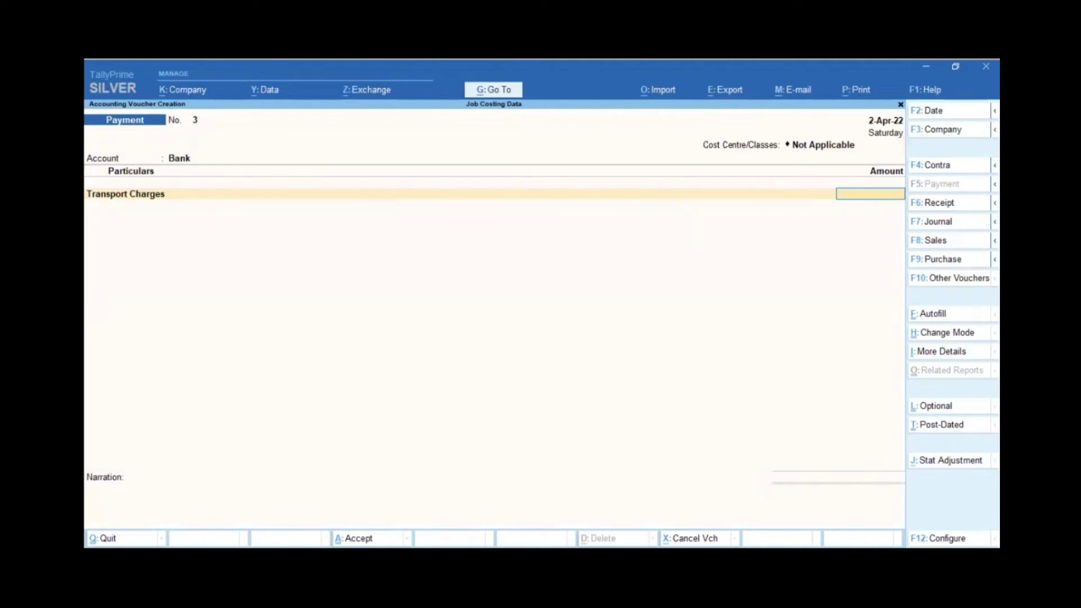
pyautogui.write('50000')
pyautogui.press('Return')
# Allocate the full 50,000.00 of Transport Charges to the cost centre Row Construction Mumbai.
pyautogui.press('Return')
pyautogui.press('BackSpace')
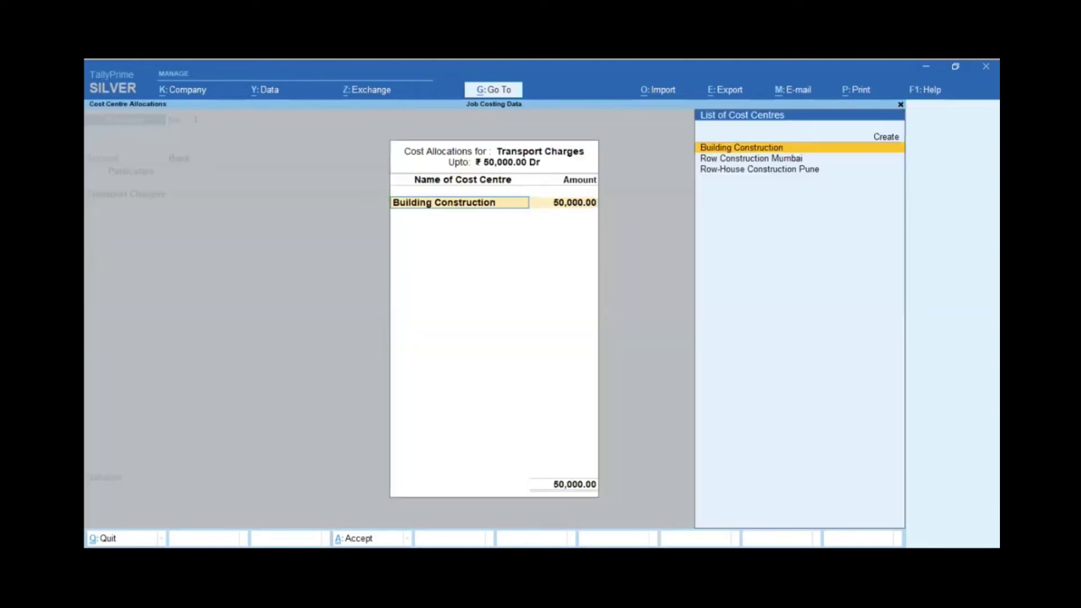
pyautogui.press('Down')
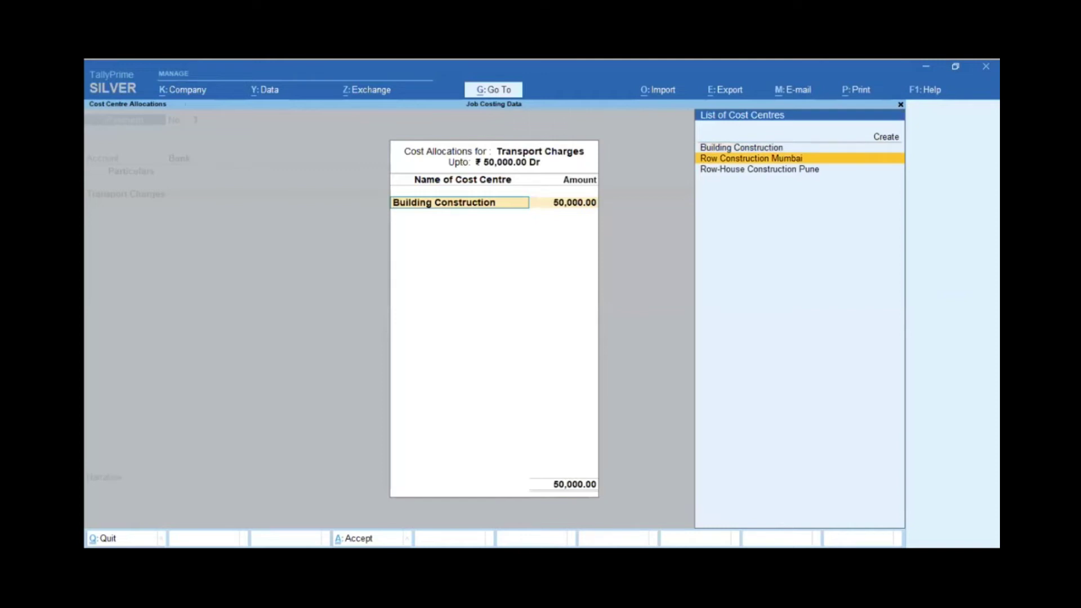
pyautogui.press('Return')
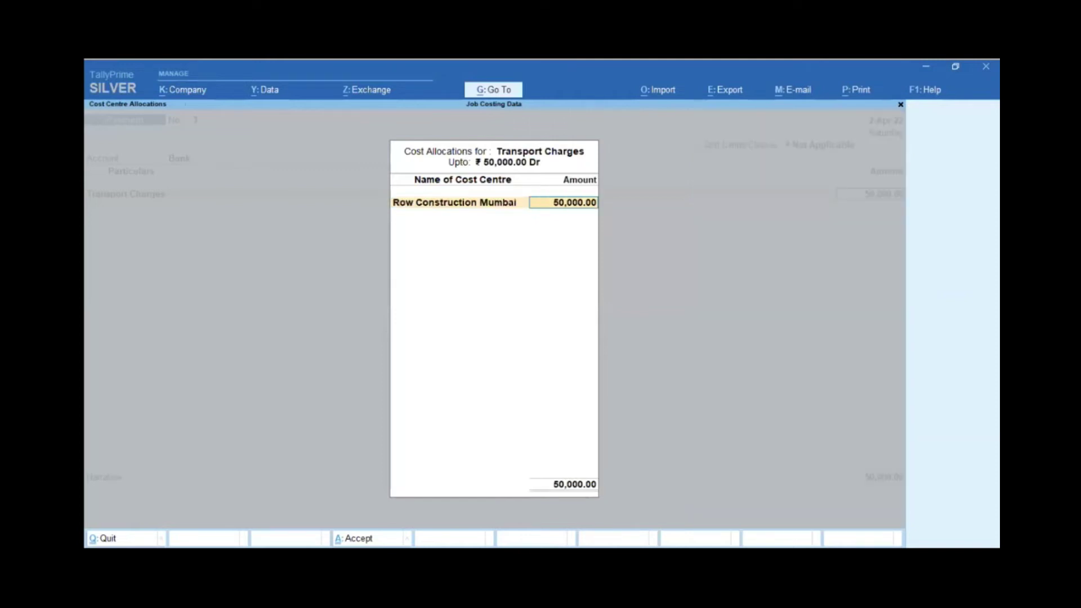
pyautogui.press('Return')
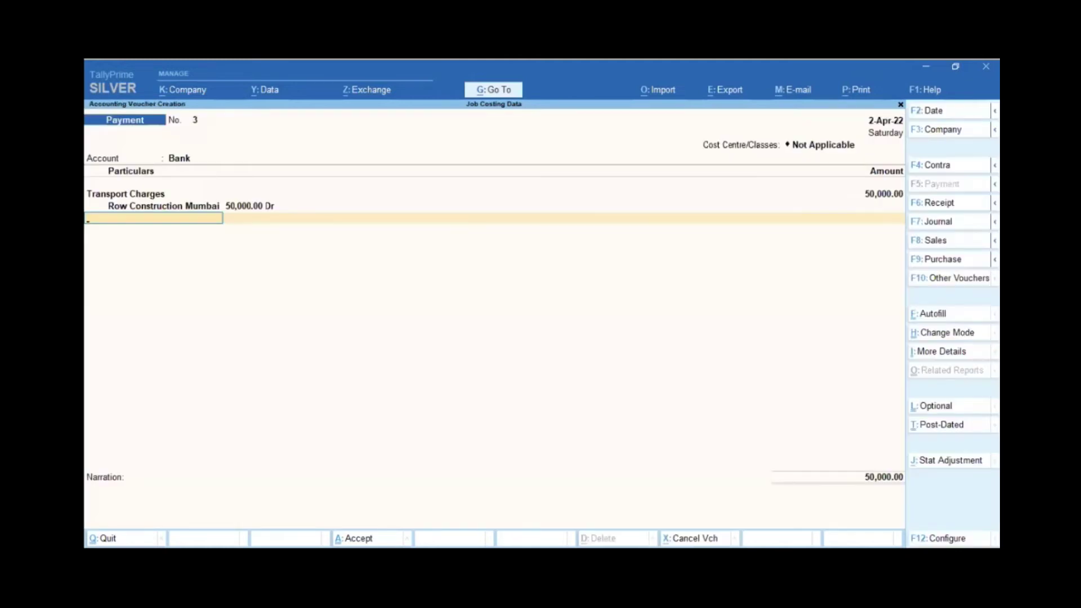
# Add Wages Charges of 1,00,000.00 as the second ledger entry of the payment.
pyautogui.press('Down')
pyautogui.press('Down')
pyautogui.press('Down')
pyautogui.press('Down')
pyautogui.press('Down')
pyautogui.press('Down')
pyautogui.press('Down')
pyautogui.press('Down')
pyautogui.press('Down')
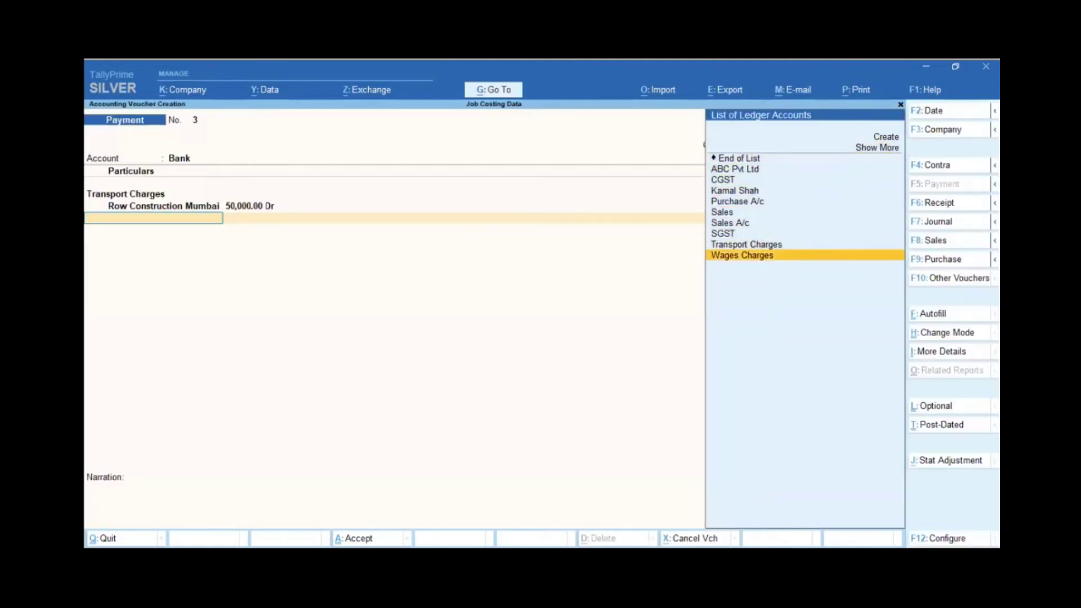
pyautogui.press('Return')
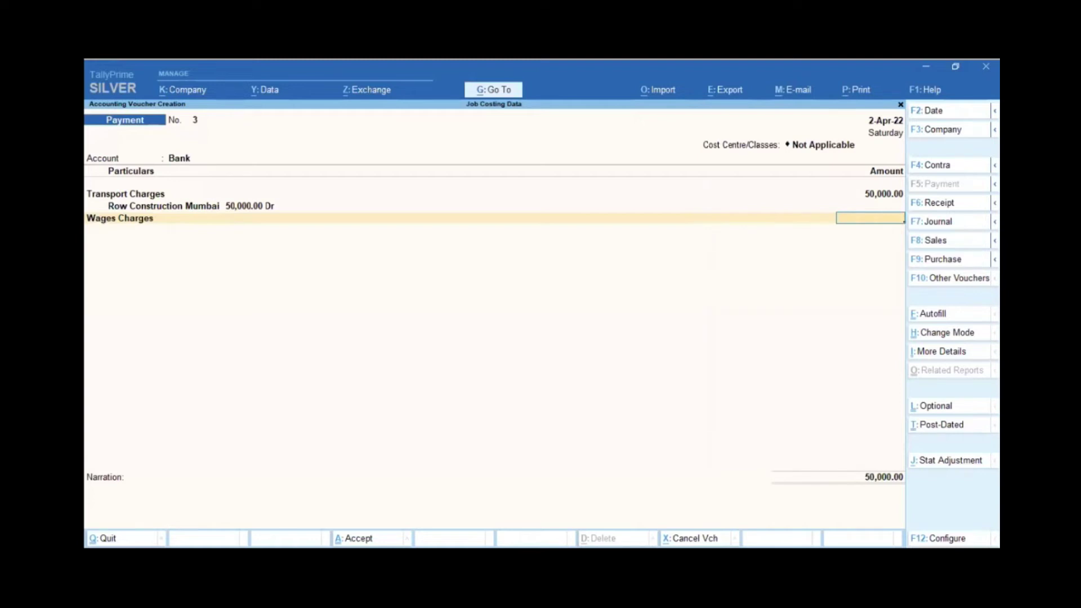
pyautogui.write('100000')
pyautogui.press('Return')
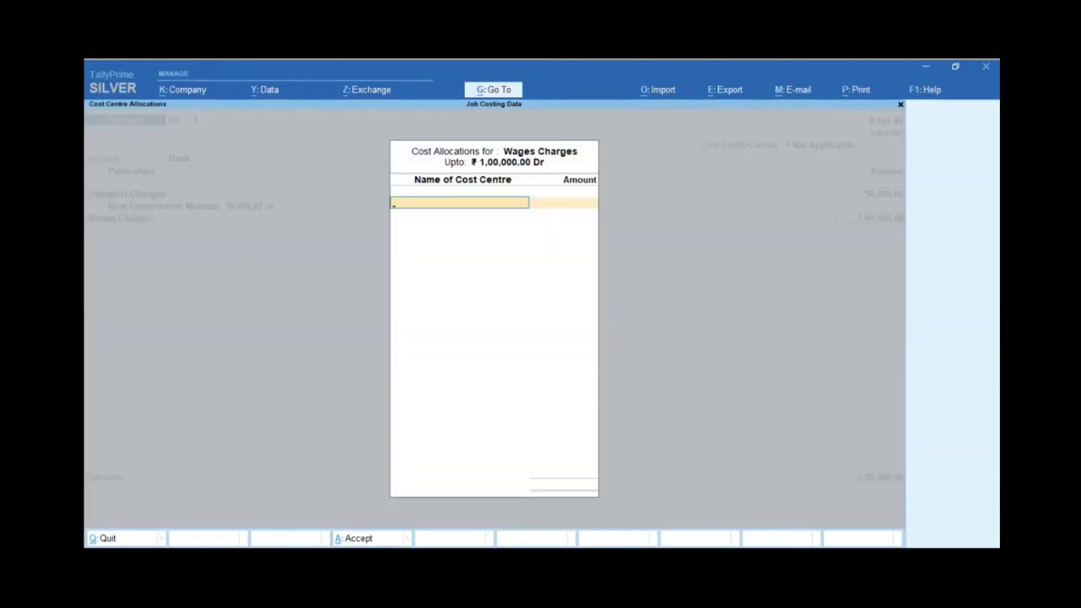
# Allocate the full 1,00,000.00 of Wages Charges to the cost centre Row Construction Mumbai.
pyautogui.press('Down')
pyautogui.press('Down')
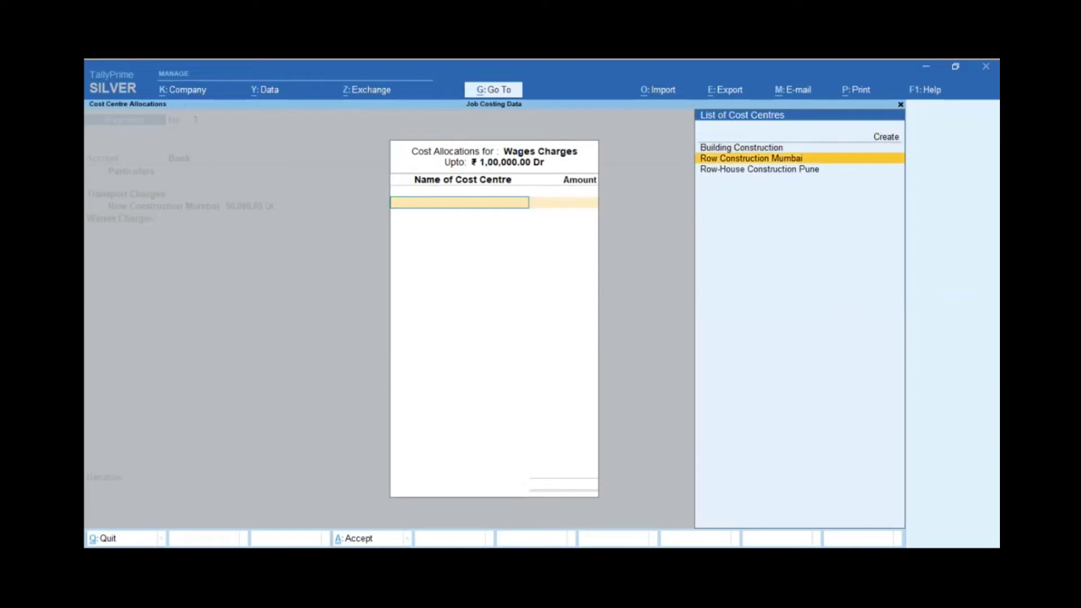
pyautogui.press('Return')
pyautogui.press('Return')
pyautogui.press('Return')
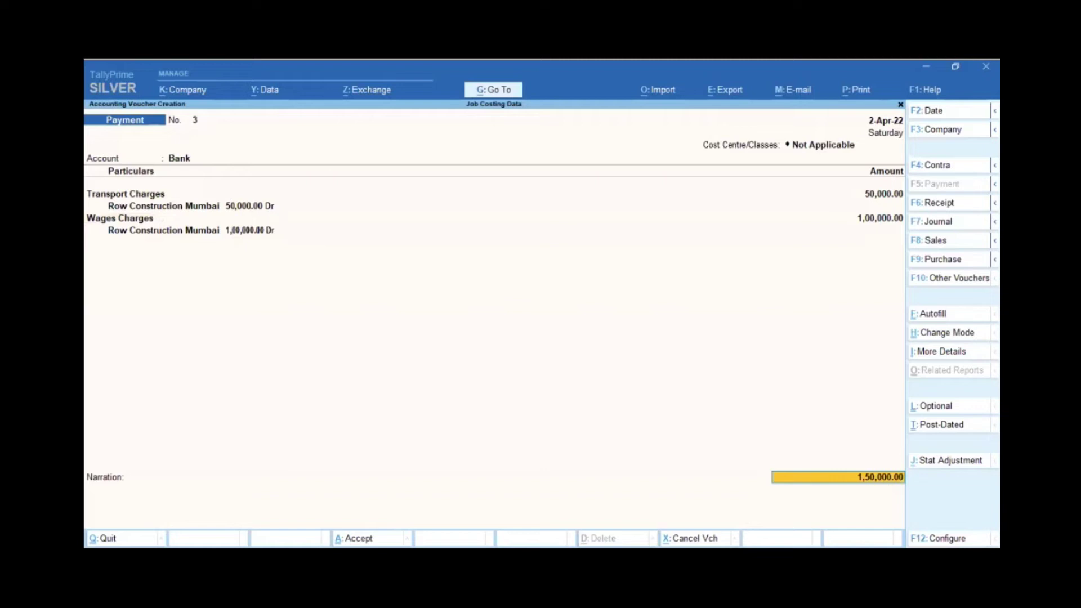
# Accept the default bank allocation details, save the payment voucher with a blank narration and leave voucher entry.
pyautogui.press('Return')
pyautogui.press('Return')
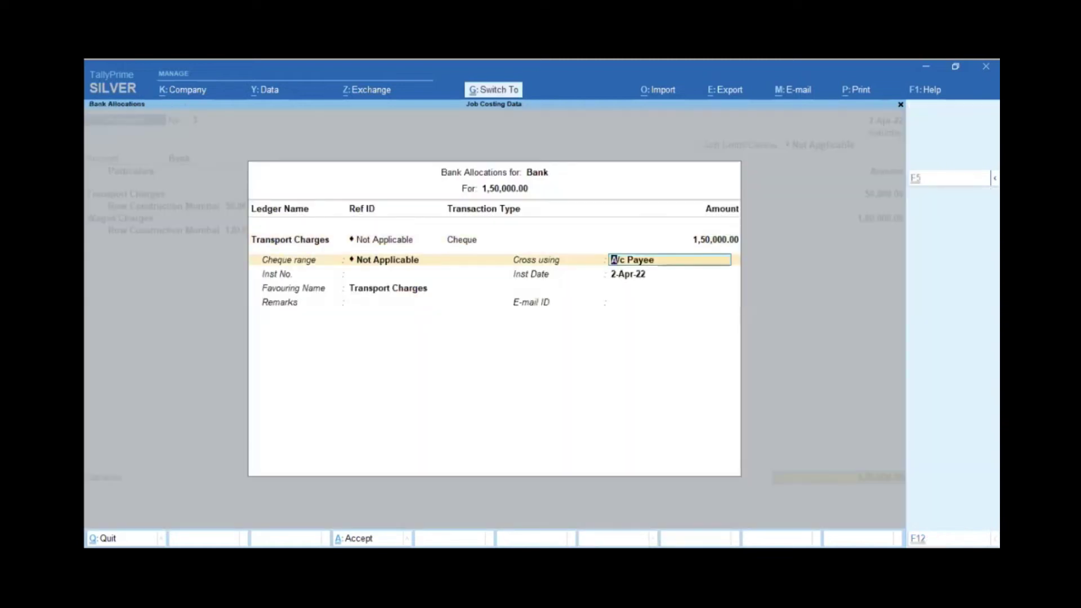
pyautogui.hotkey('ctrl', 'a')
pyautogui.press('Return')
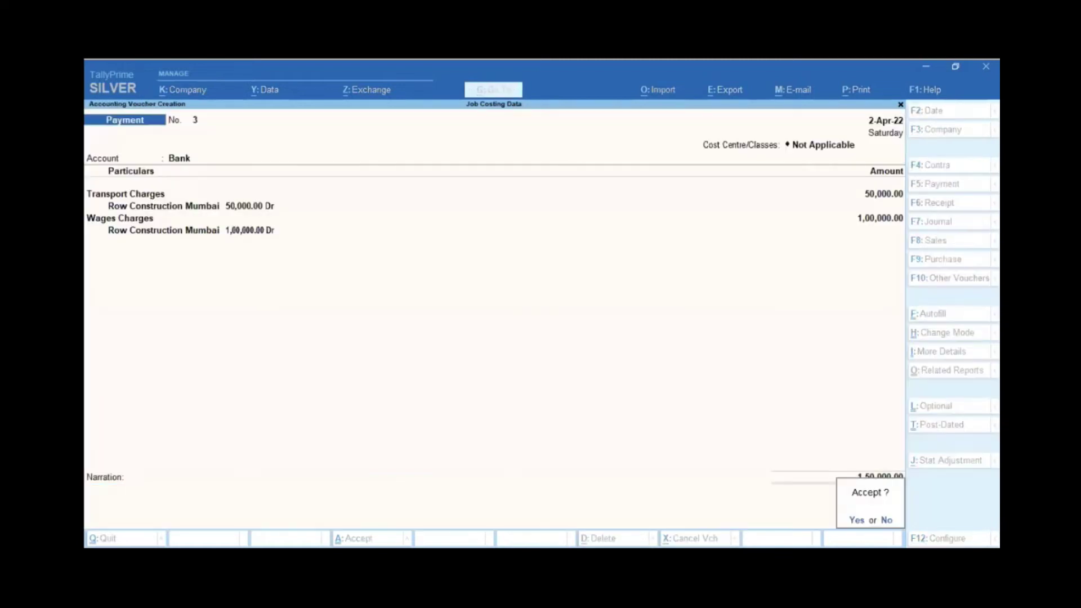
pyautogui.press('Return')
pyautogui.press('Escape')
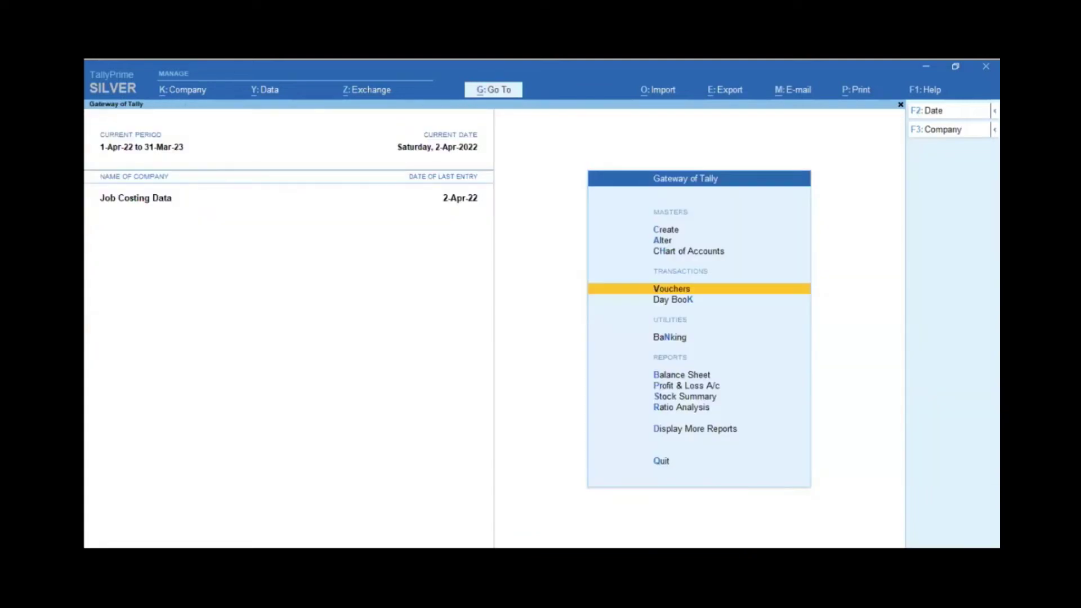
# Start a Stock Journal voucher with the voucher class Consumption.
pyautogui.press('Return')
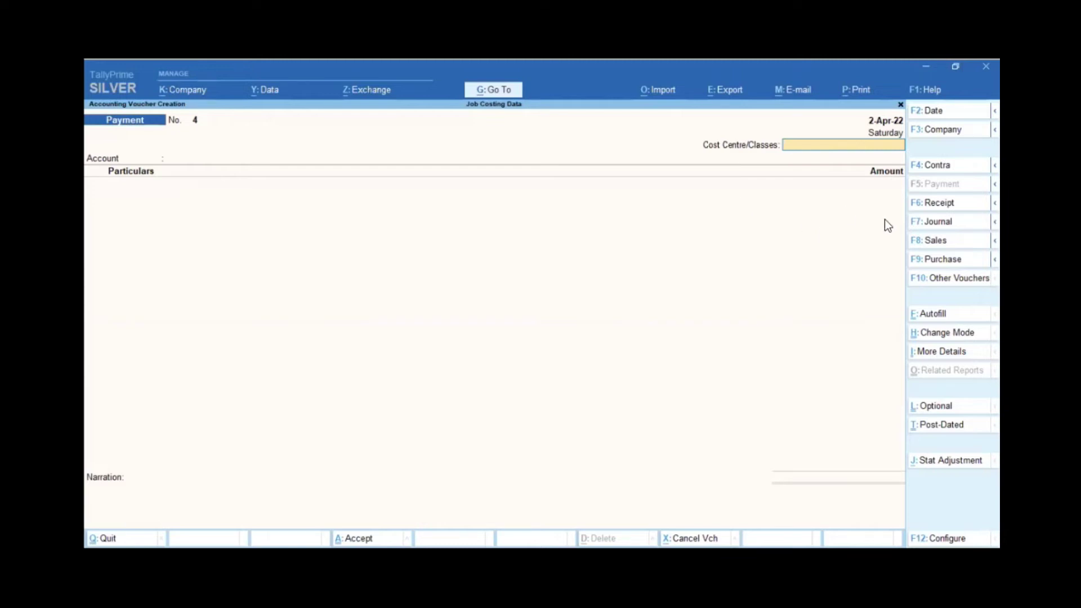
pyautogui.press('F7')
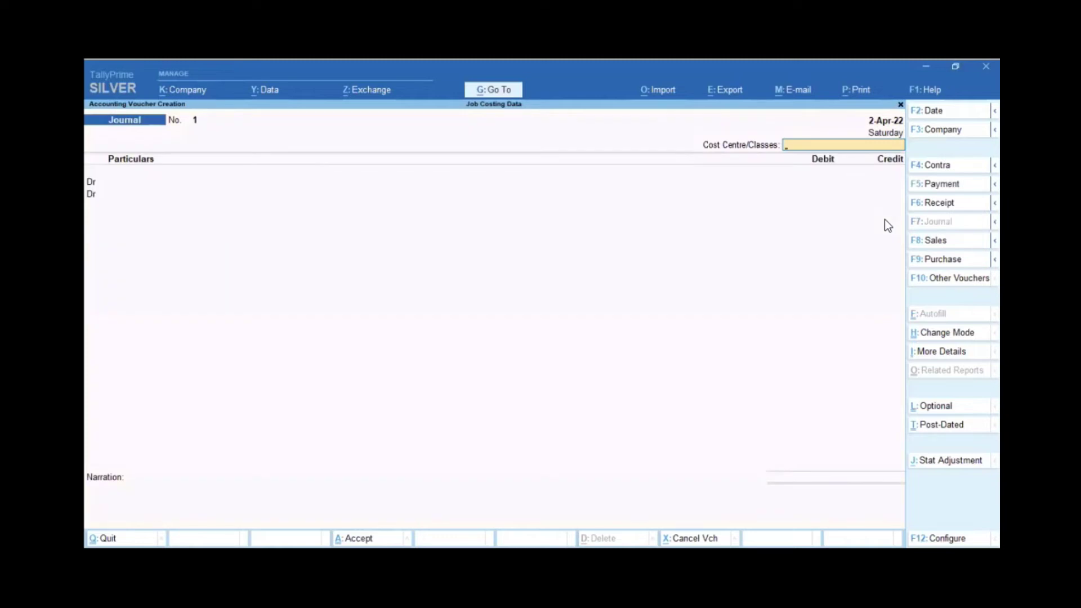
pyautogui.hotkey('alt', 'F7')
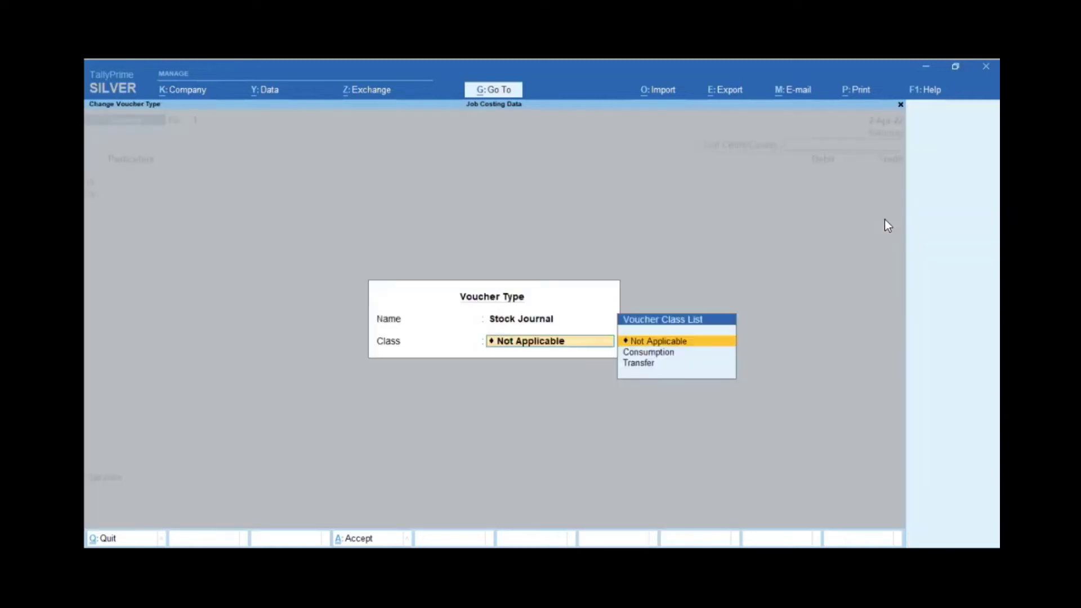
pyautogui.press('Down')
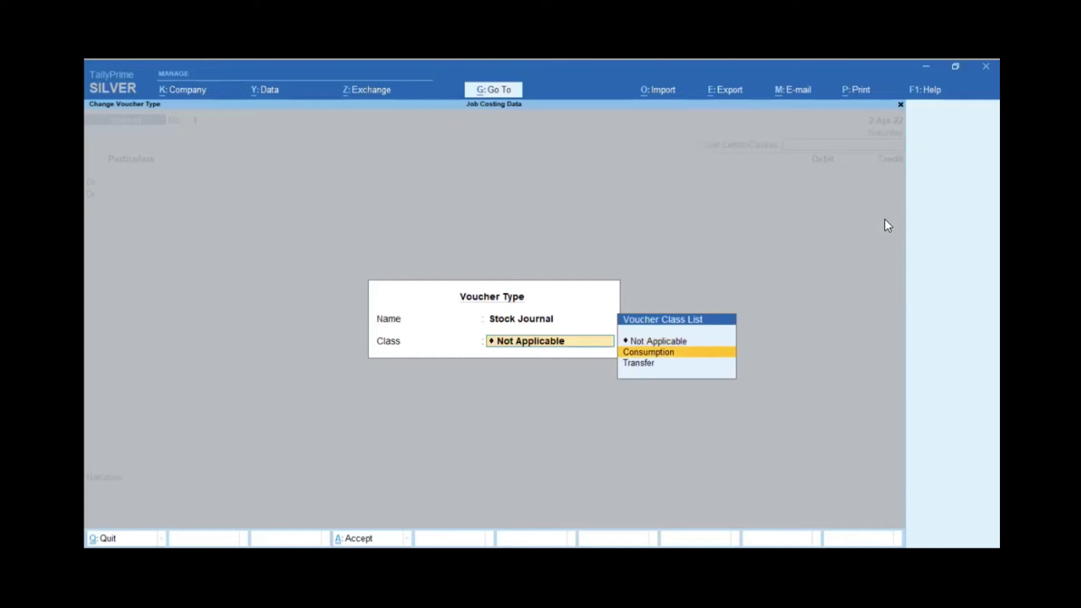
pyautogui.press('Return')
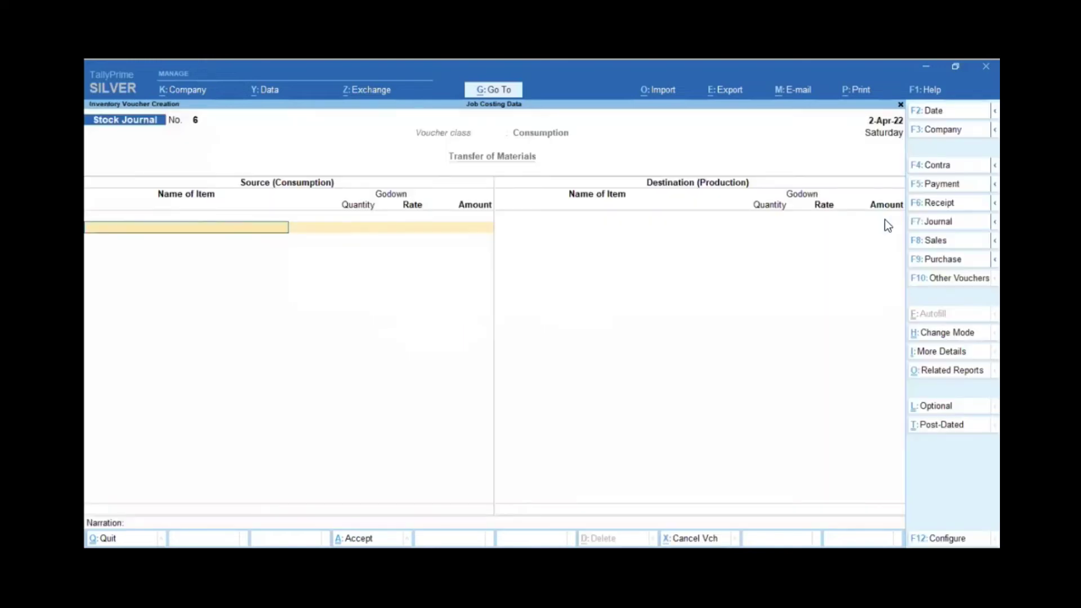
# Set the stock journal's voucher date to 1-5-22.
pyautogui.press('F2')
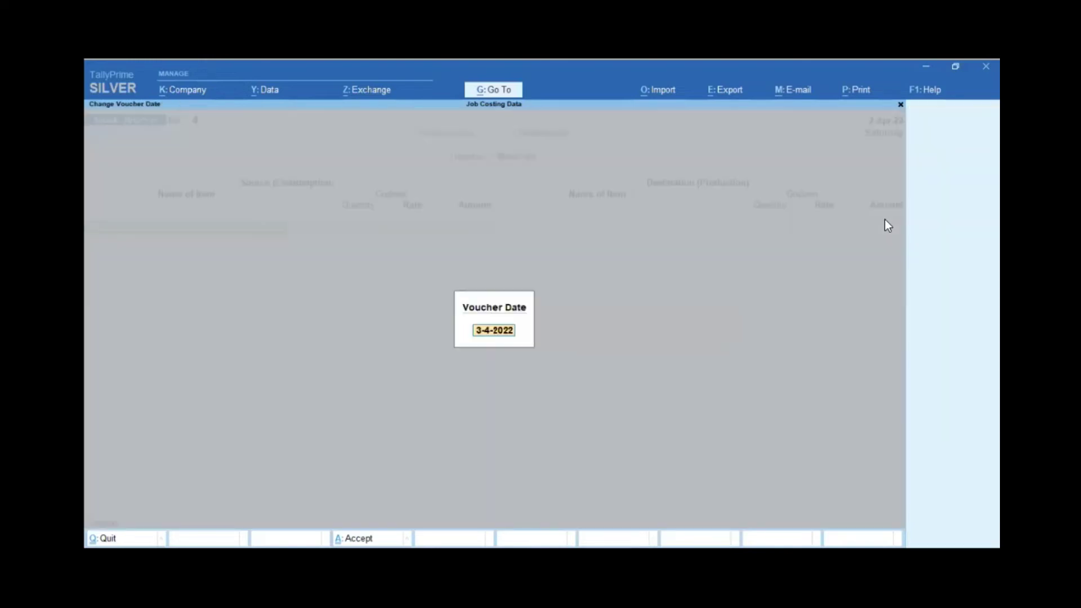
pyautogui.press('Escape')
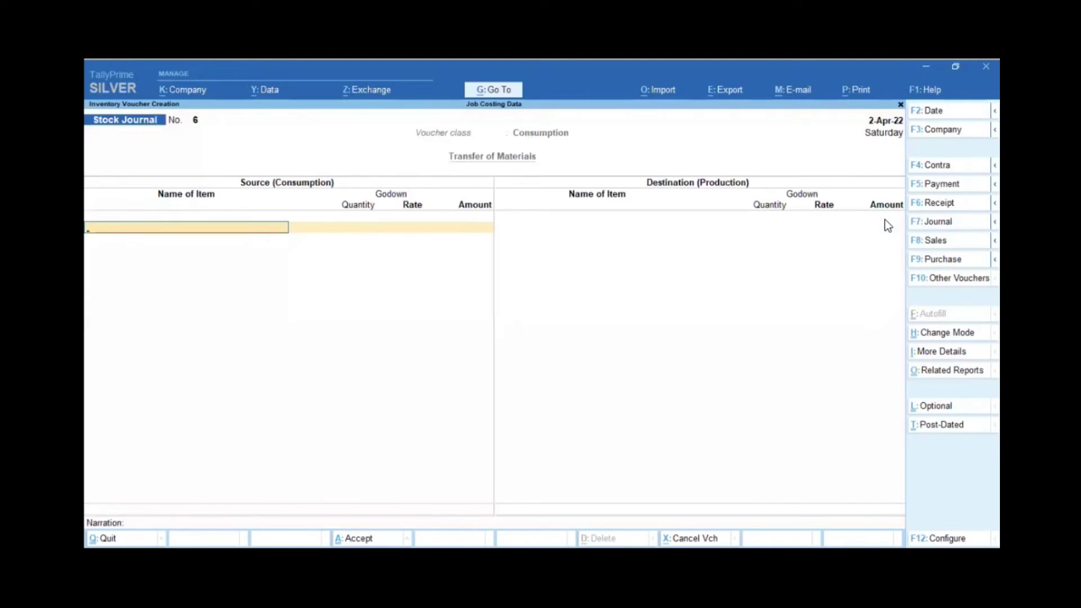
pyautogui.press('F2')
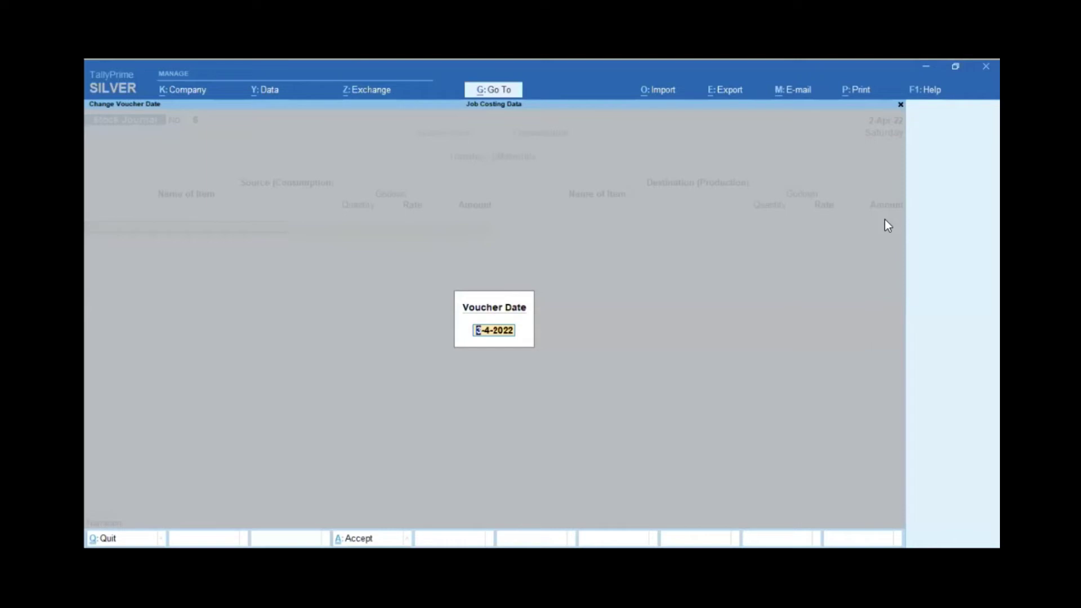
pyautogui.write('1-5-22')
pyautogui.press('Return')
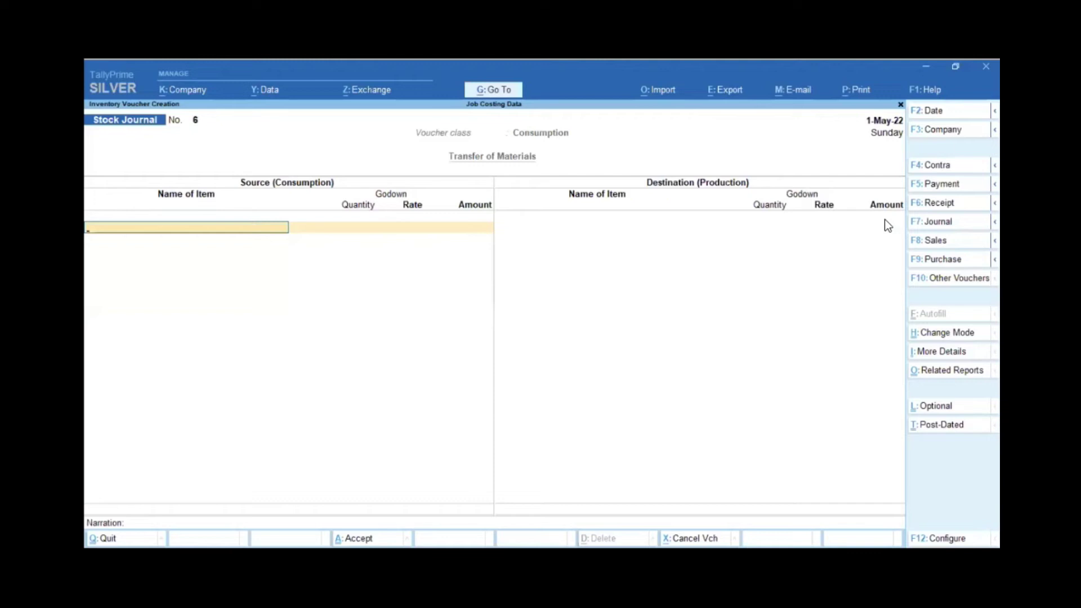
# Add Brick as the first consumed item, taking 50,000 nos from Mumbai Godown at the default rate.
pyautogui.press('Down')
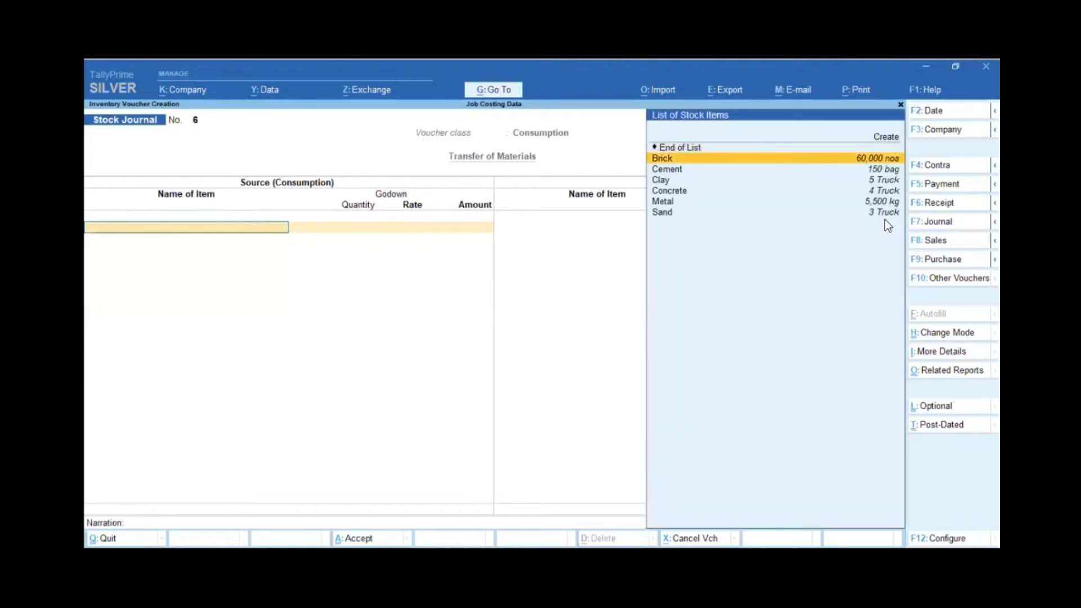
pyautogui.press('Return')
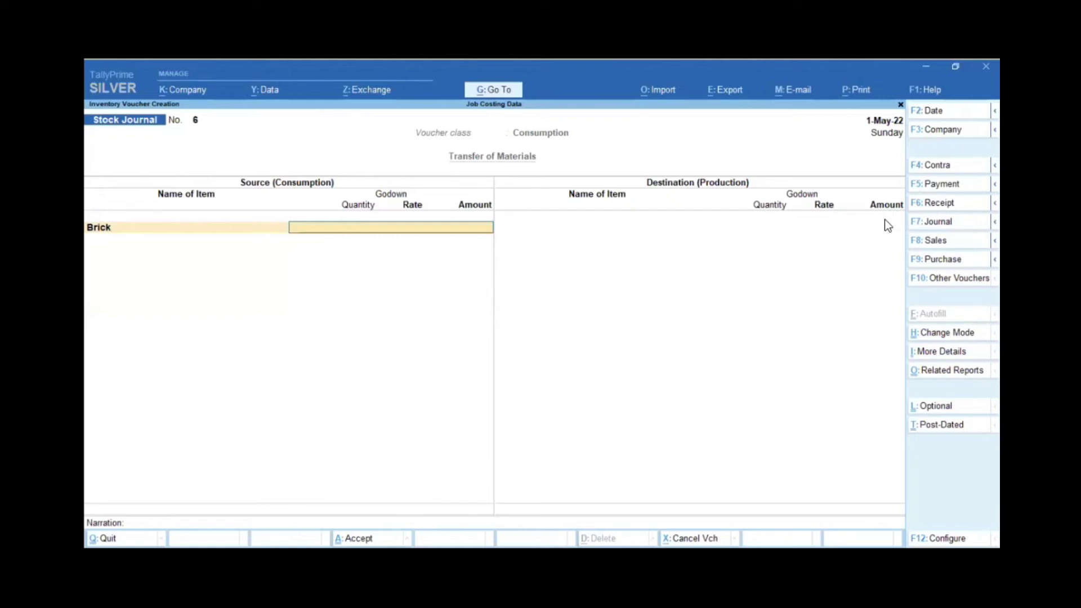
pyautogui.press('Down')
pyautogui.press('Down')
pyautogui.press('Down')
pyautogui.press('Up')
pyautogui.press('Return')
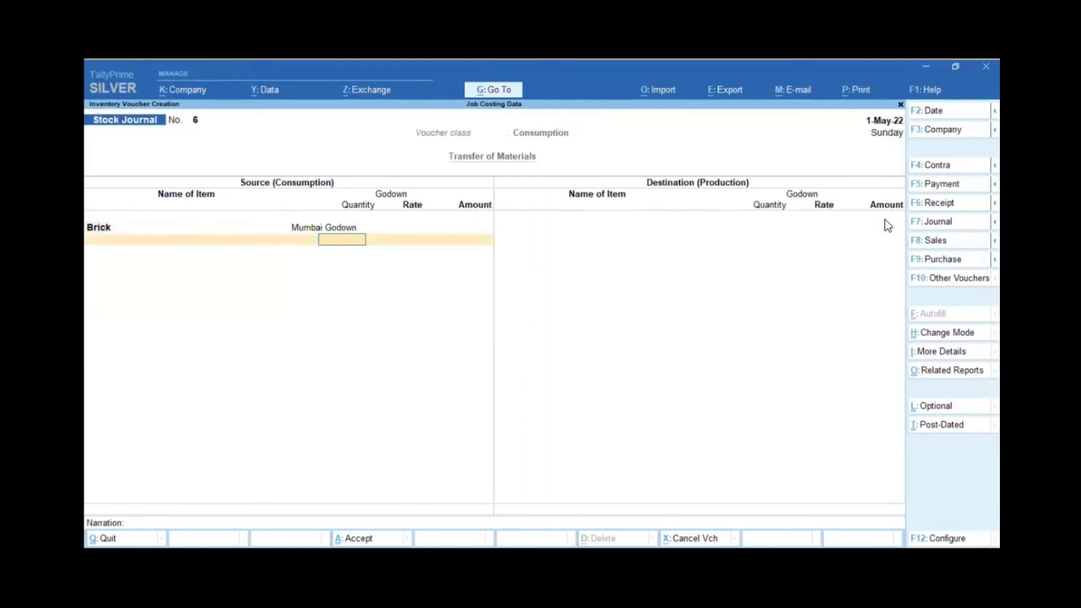
pyautogui.write('50000')
pyautogui.press('Return')
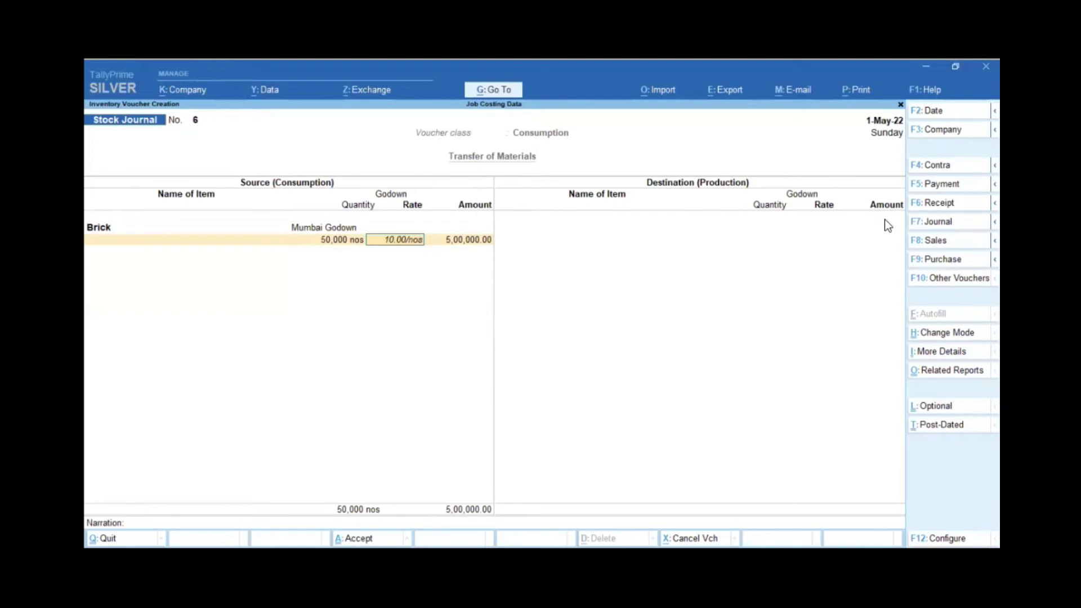
pyautogui.press('Return')
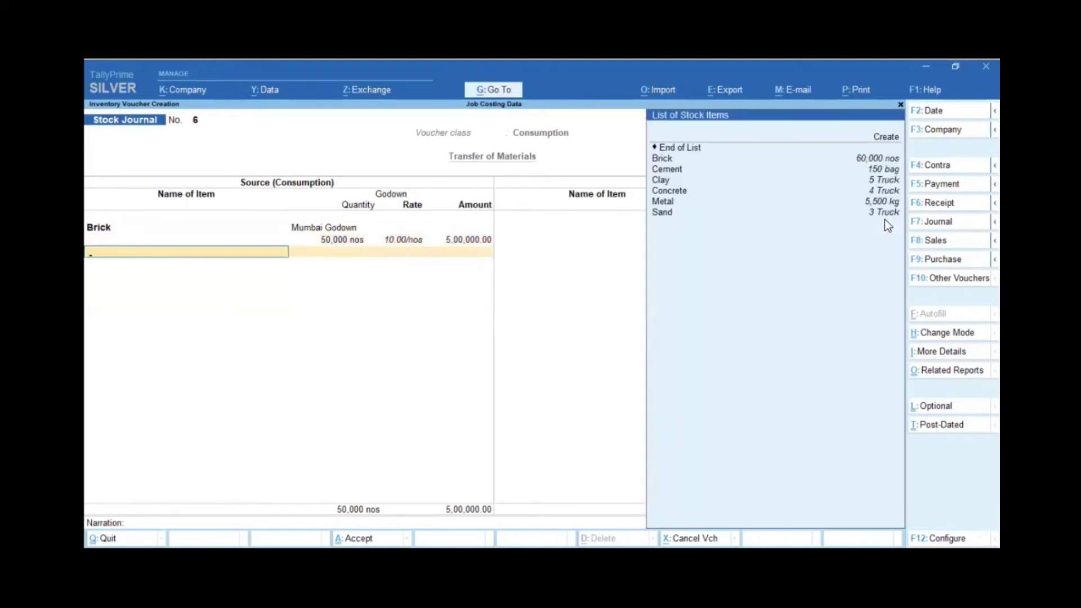
# Add Cement to the consumed items, taking 50 bags from Mumbai Godown at the default rate.
pyautogui.press('Down')
pyautogui.press('Down')
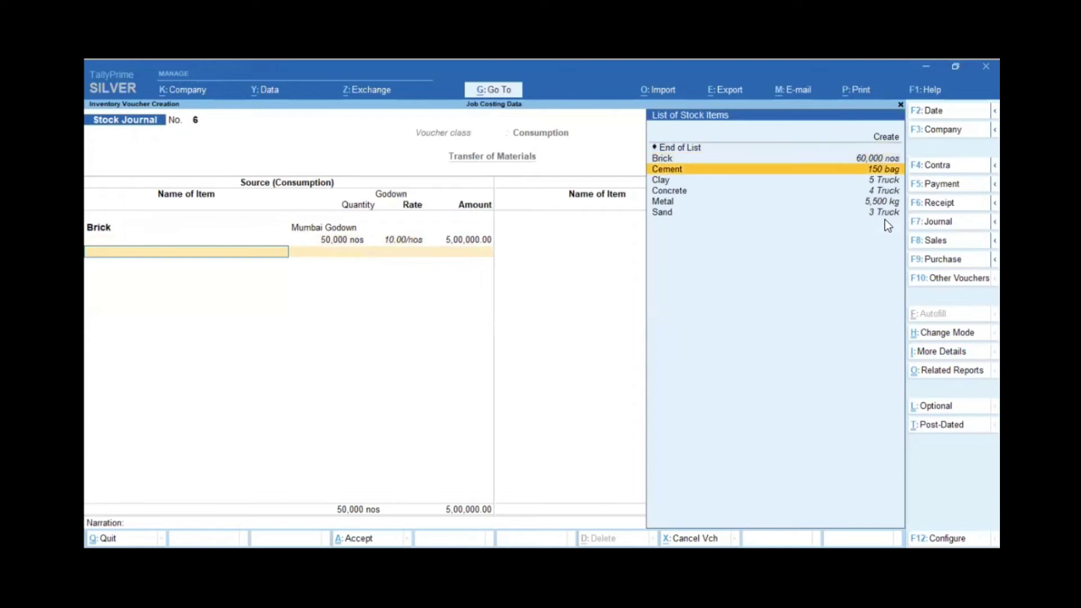
pyautogui.press('Return')
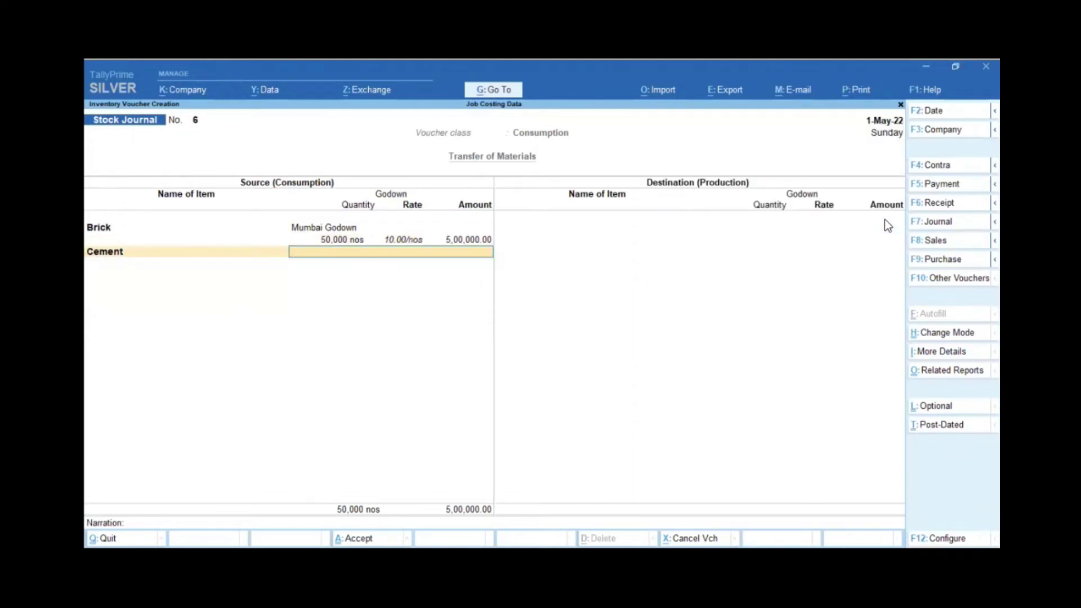
pyautogui.press('Down')
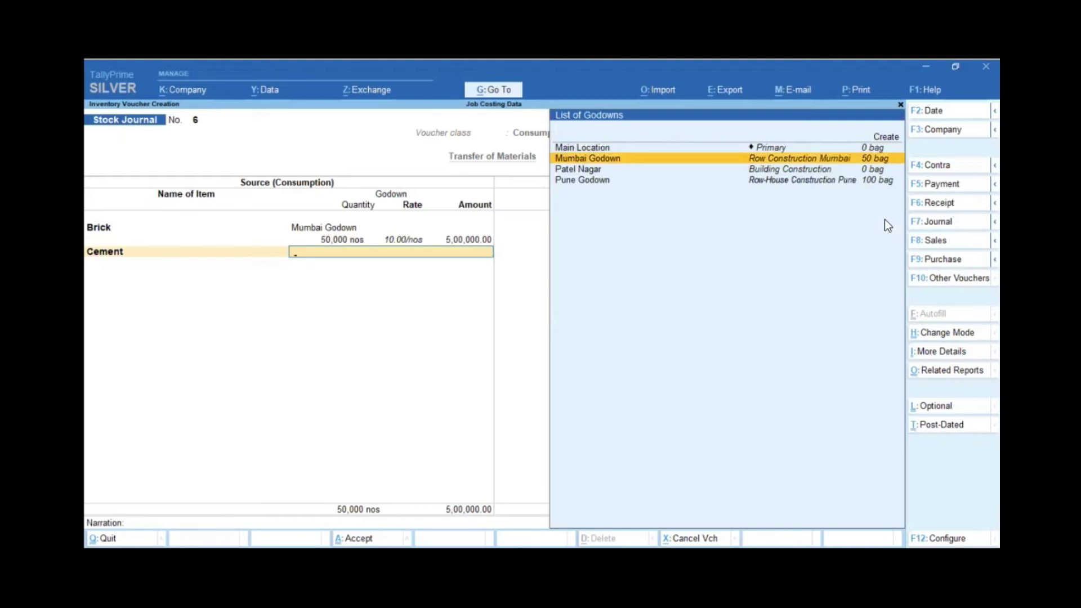
pyautogui.press('Return')
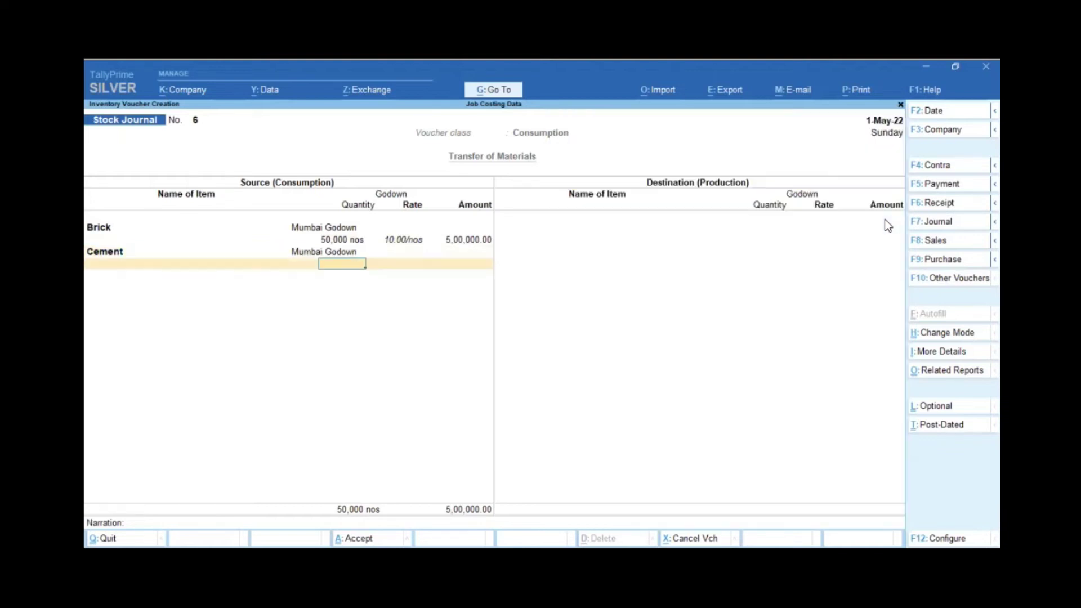
pyautogui.write('50')
pyautogui.press('Return')
pyautogui.press('Return')
pyautogui.press('Return')
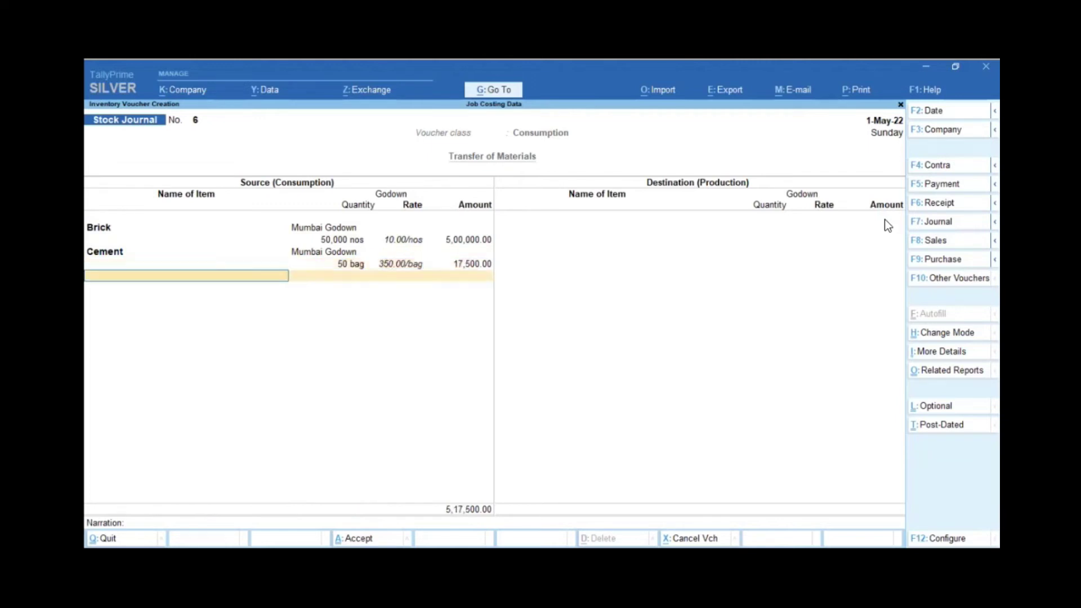
# Add Clay to the consumed items, taking 2 trucks from Mumbai Godown at the default rate.
pyautogui.press('Down')
pyautogui.press('Down')
pyautogui.press('Down')
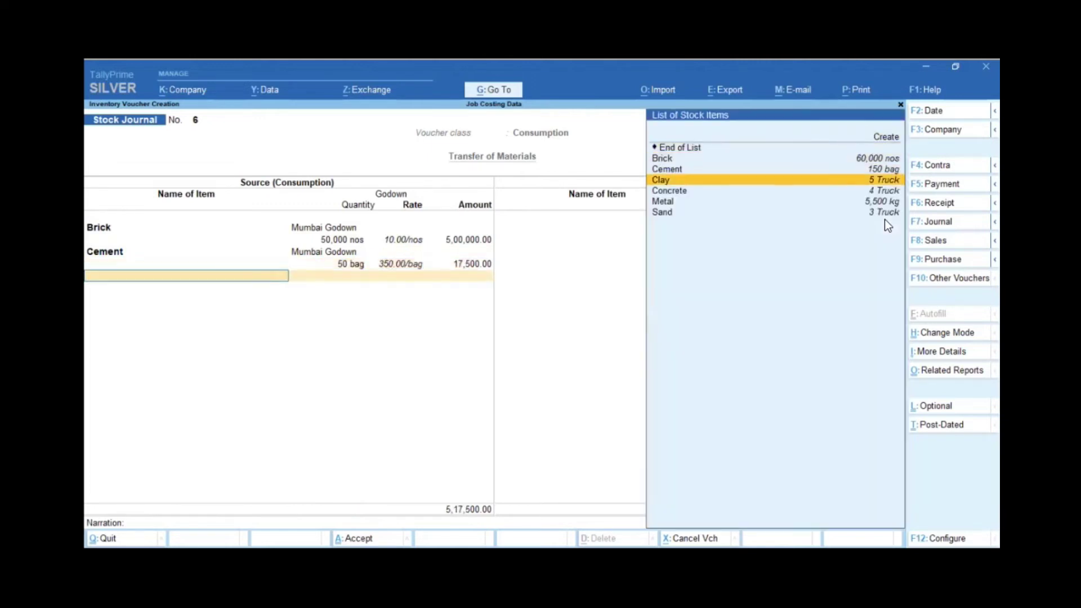
pyautogui.press('Return')
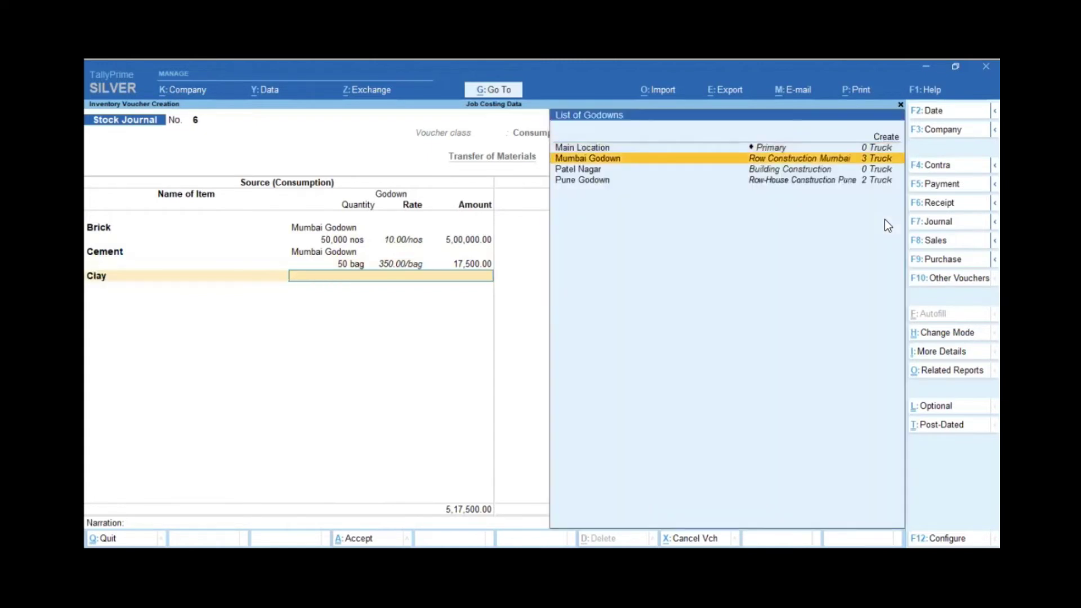
pyautogui.press('Return')
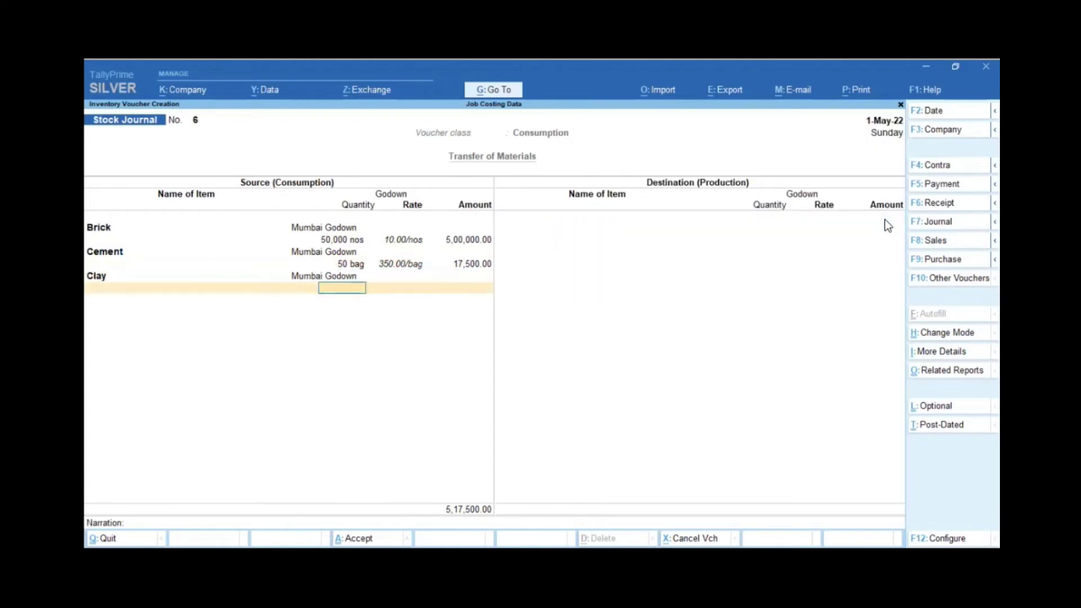
pyautogui.write('2')
pyautogui.press('Return')
pyautogui.press('Return')
pyautogui.press('Return')
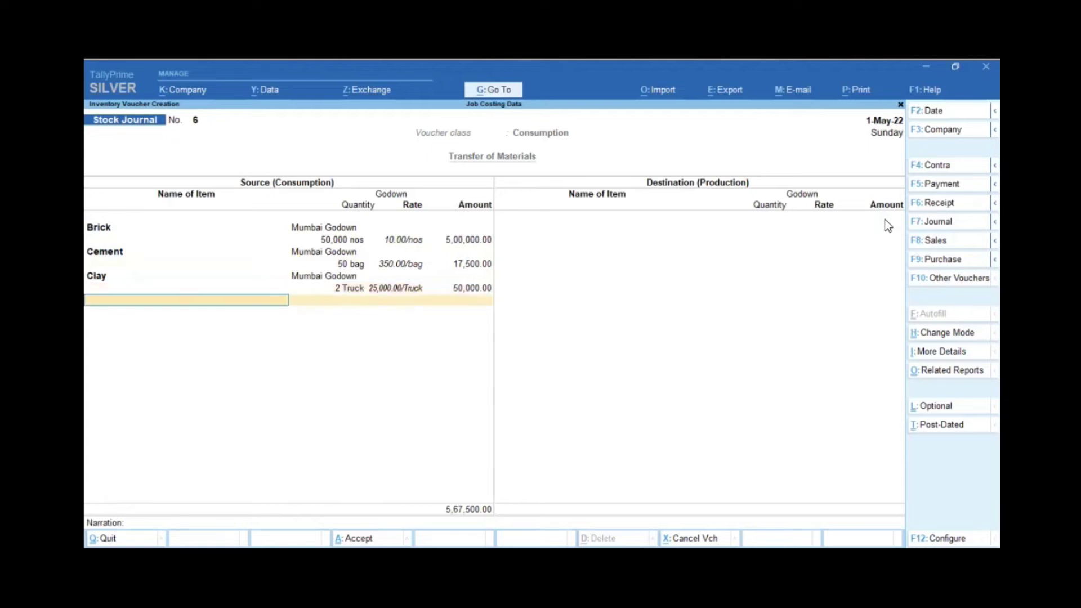
# Add Concrete to the consumed items, taking 2 trucks from Mumbai Godown at the default rate.
pyautogui.press('Down')
pyautogui.press('Down')
pyautogui.press('Down')
pyautogui.press('Down')
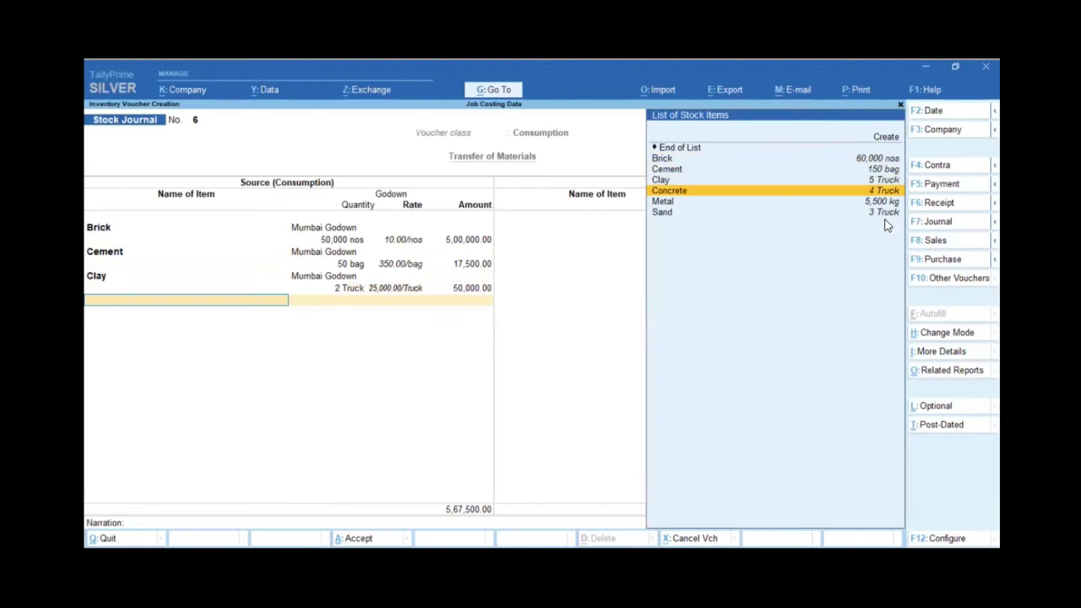
pyautogui.press('Return')
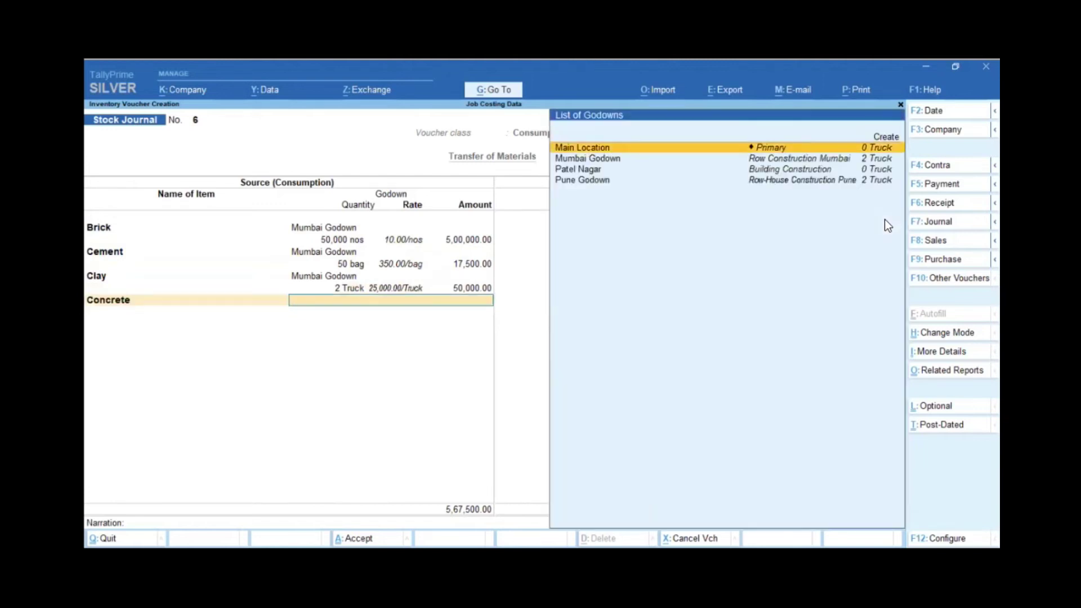
pyautogui.press('Down')
pyautogui.press('Return')
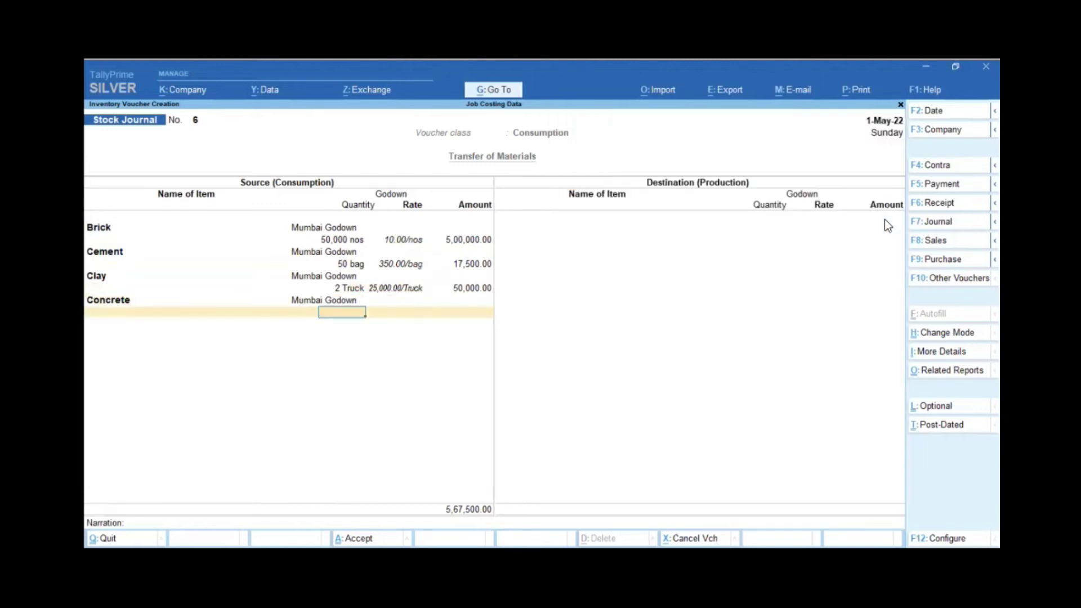
pyautogui.write('2')
pyautogui.press('Return')
pyautogui.press('Return')
pyautogui.press('Return')
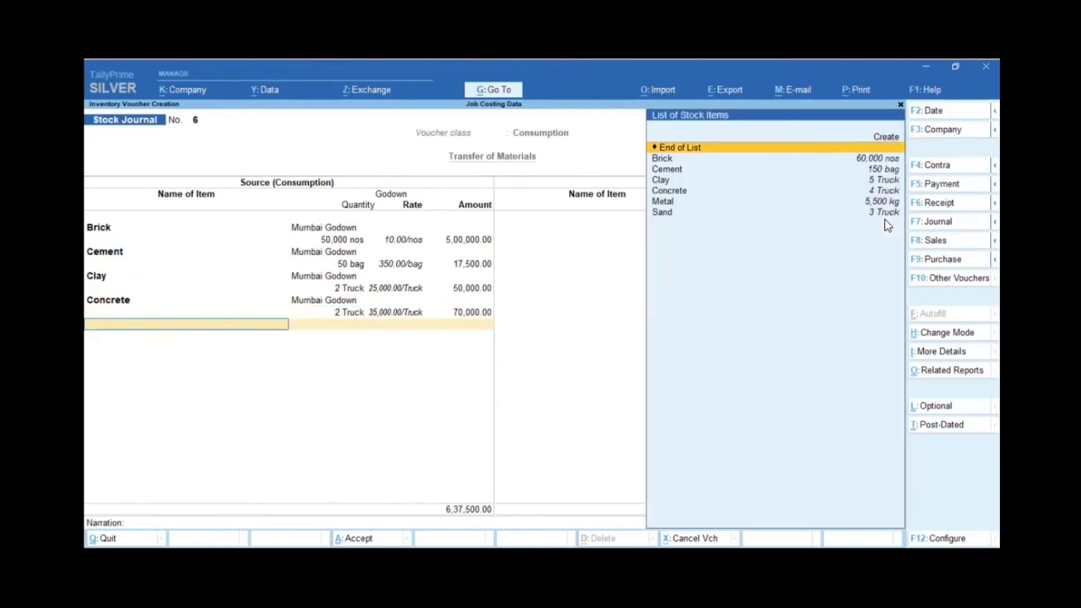
# Add Metal to the consumed items, taking 4,500 kg from Mumbai Godown at the default rate.
pyautogui.press('Down')
pyautogui.press('Down')
pyautogui.press('Down')
pyautogui.press('Down')
pyautogui.press('Down')
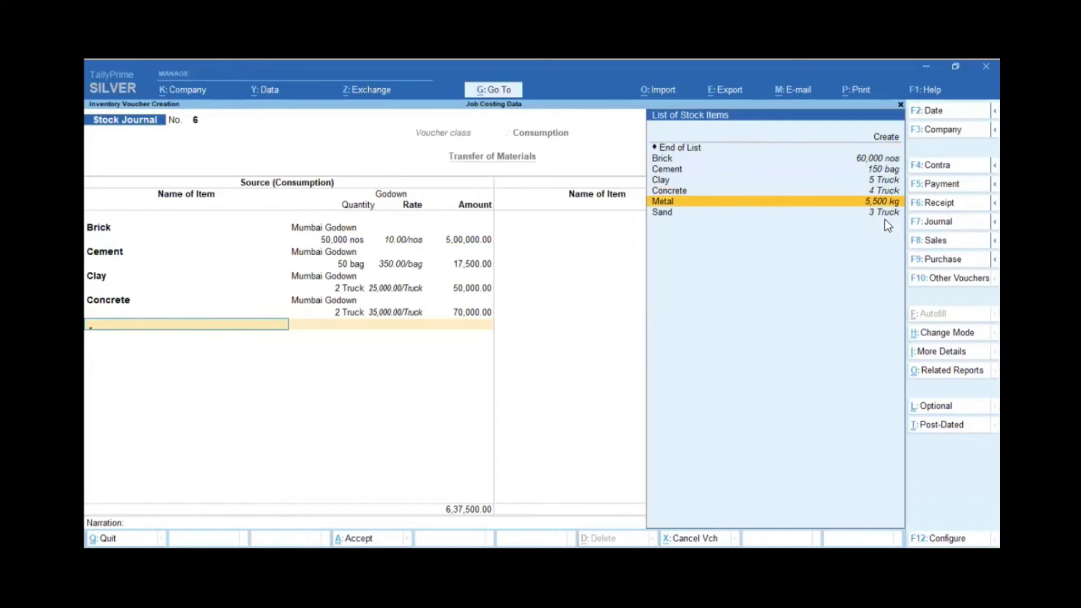
pyautogui.press('Return')
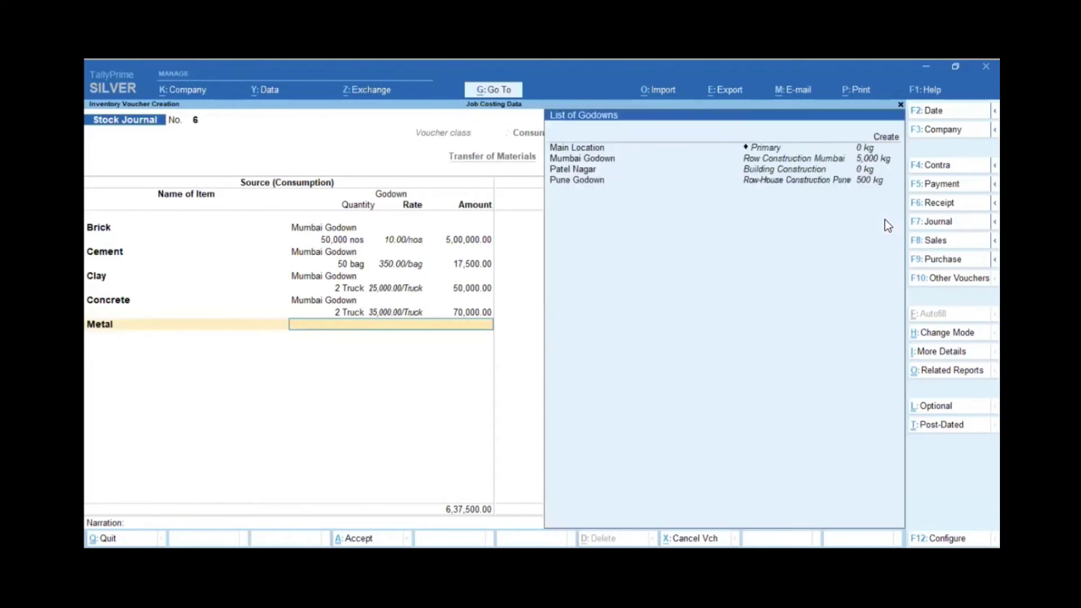
pyautogui.press('Down')
pyautogui.press('Return')
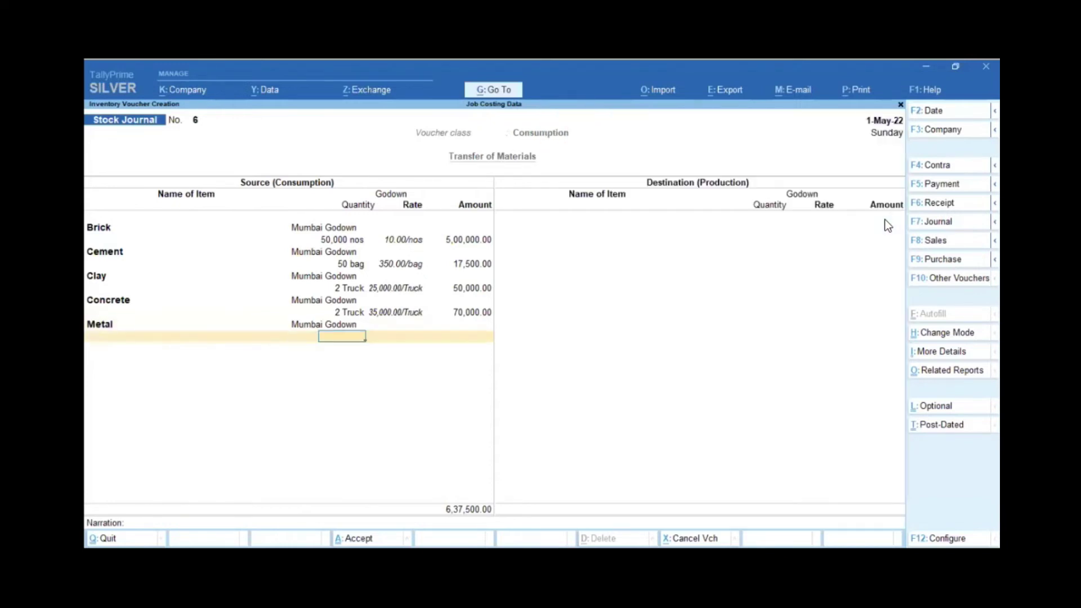
pyautogui.write('4,5')
pyautogui.write('00')
pyautogui.press('Return')
pyautogui.press('Return')
pyautogui.press('Return')
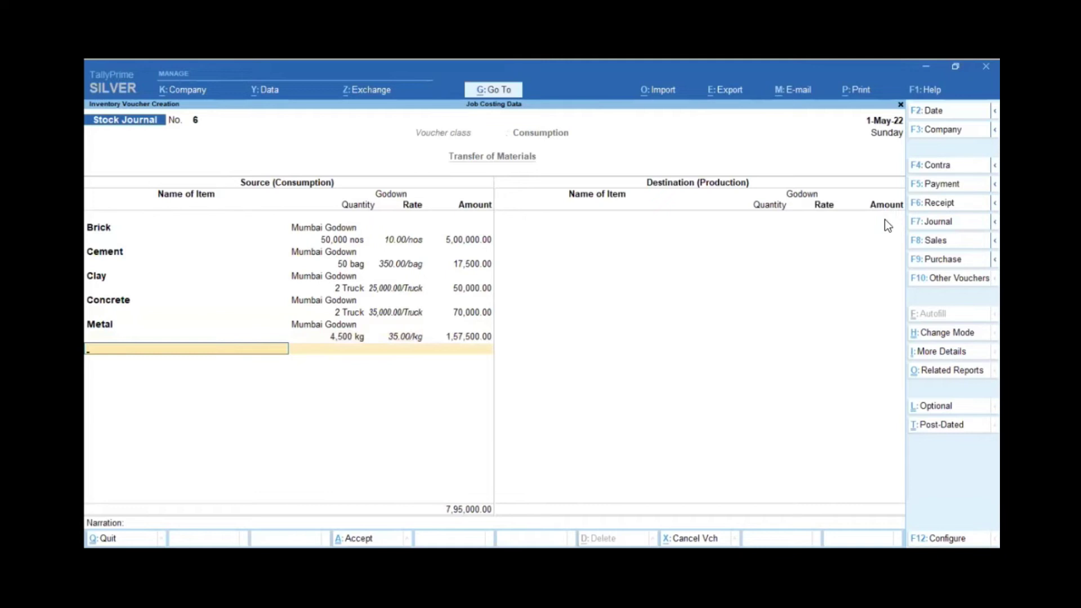
# Add Sand to the consumed items, taking 2 trucks from Mumbai Godown at the default rate.
pyautogui.press('Down')
pyautogui.press('Down')
pyautogui.press('Down')
pyautogui.press('Down')
pyautogui.press('Down')
pyautogui.press('Down')
pyautogui.press('Return')
pyautogui.press('Down')
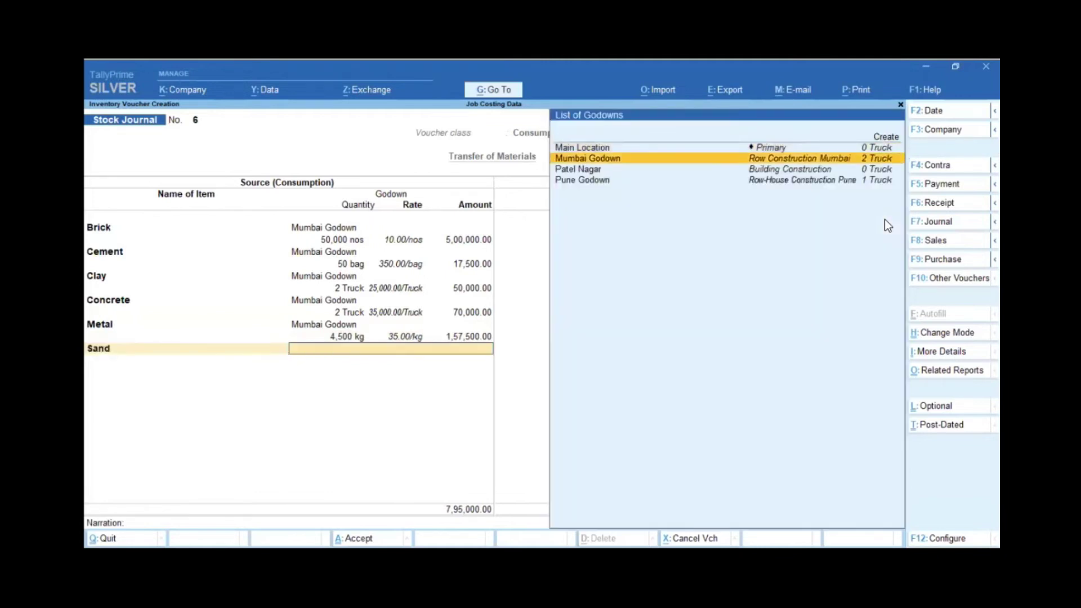
pyautogui.press('Return')
pyautogui.write('2')
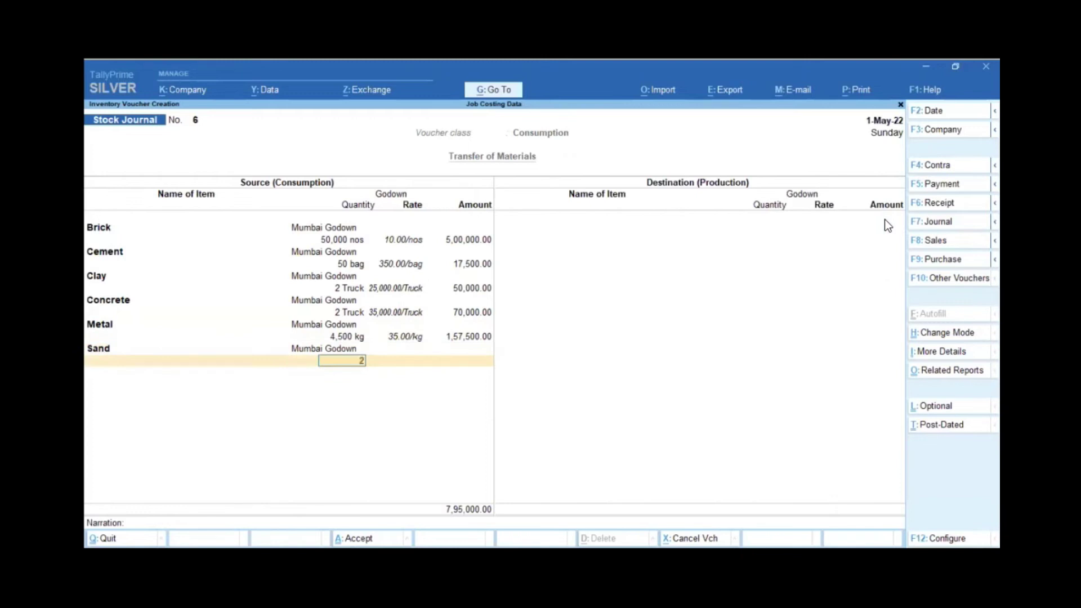
pyautogui.press('Return')
pyautogui.press('Return')
pyautogui.press('Return')
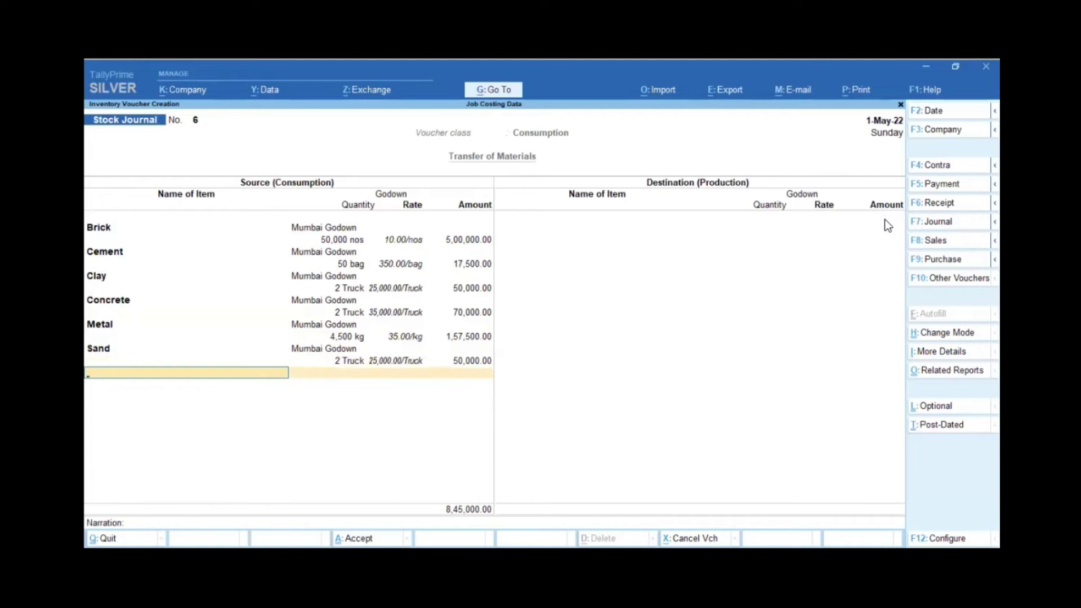
# End the list of consumed items and save the stock journal without production items or a narration.
pyautogui.press('Return')
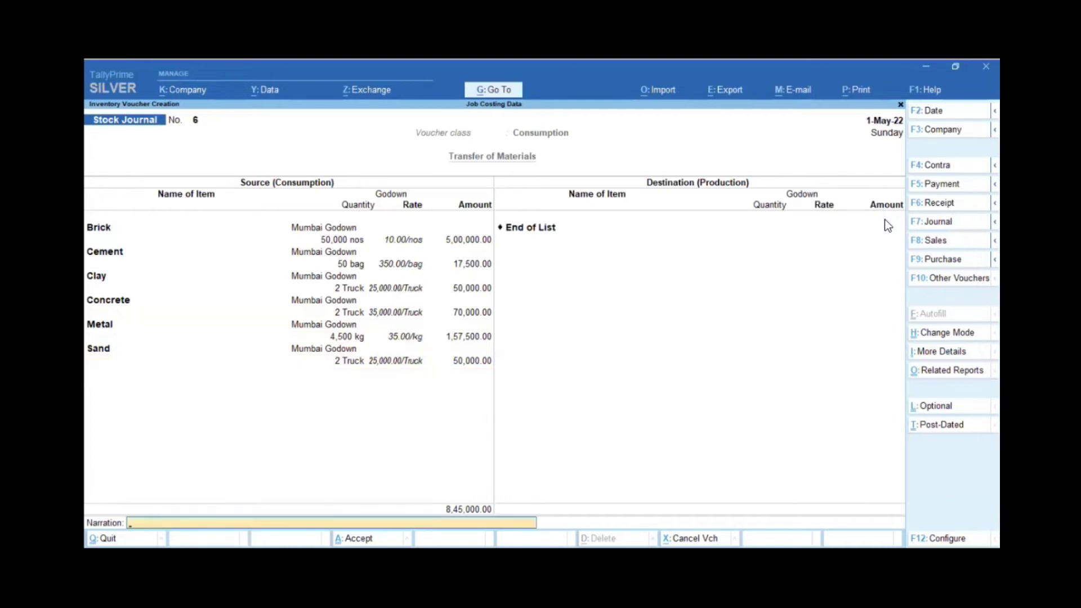
pyautogui.press('Return')
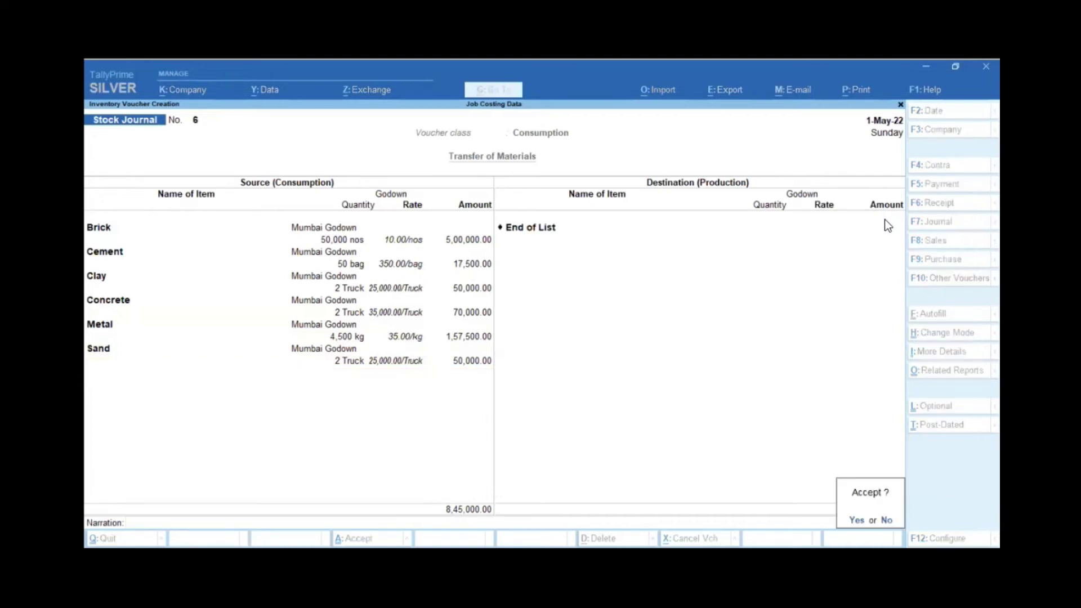
pyautogui.press('Return')
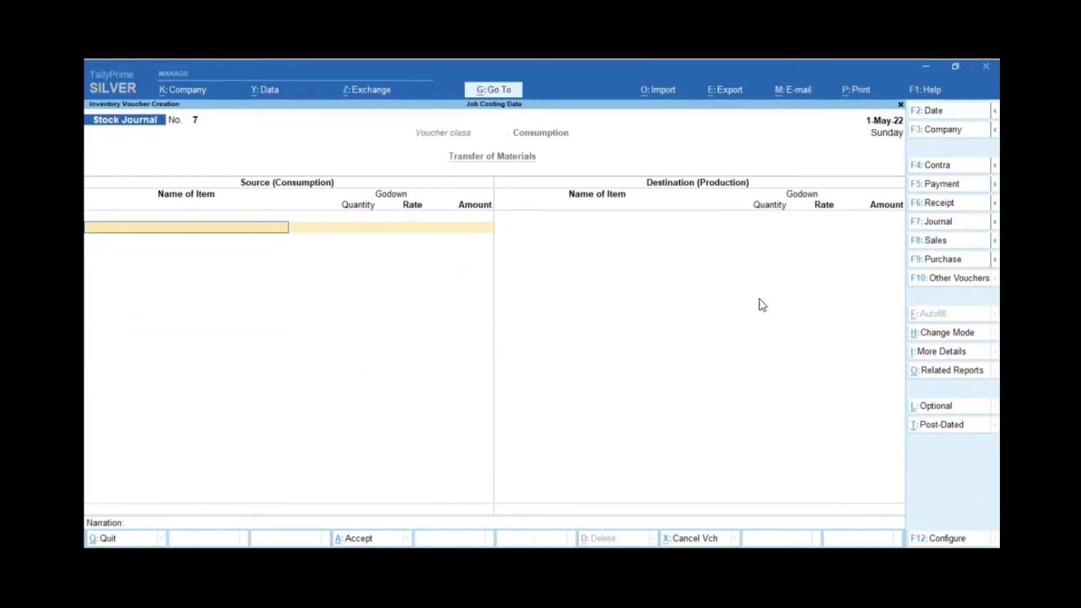
# Leave voucher entry and open the Job Work Analysis report for the Row Construction Mumbai project.
pyautogui.press('Escape')
pyautogui.press('Escape')
pyautogui.press('n')
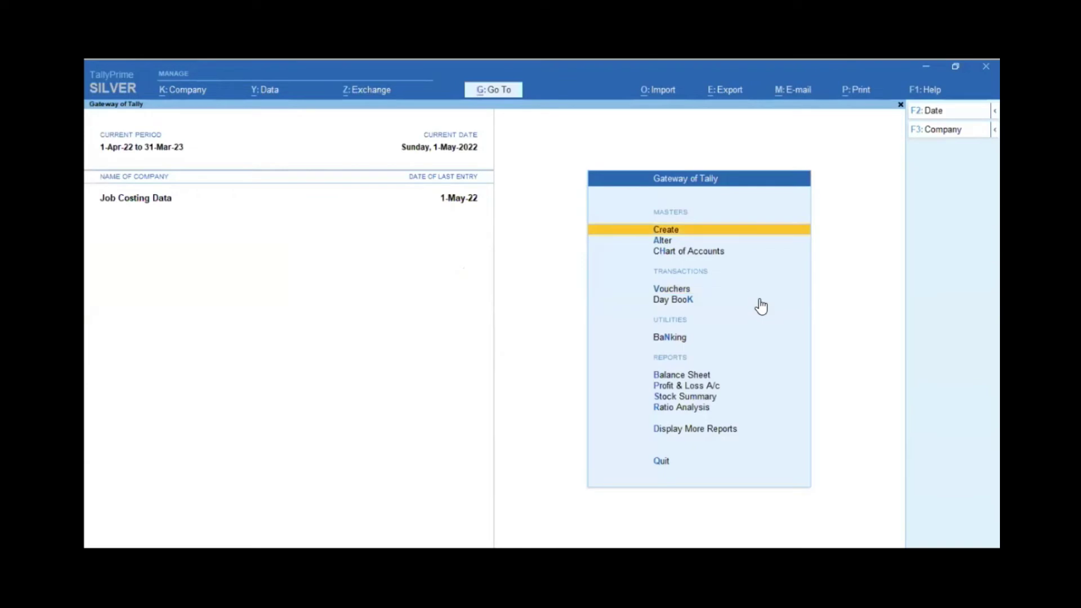
pyautogui.press('alt')
pyautogui.press('alt')
pyautogui.press('alt')
pyautogui.hotkey('alt', 'g')
pyautogui.press('Escape')
pyautogui.click(502, 92)
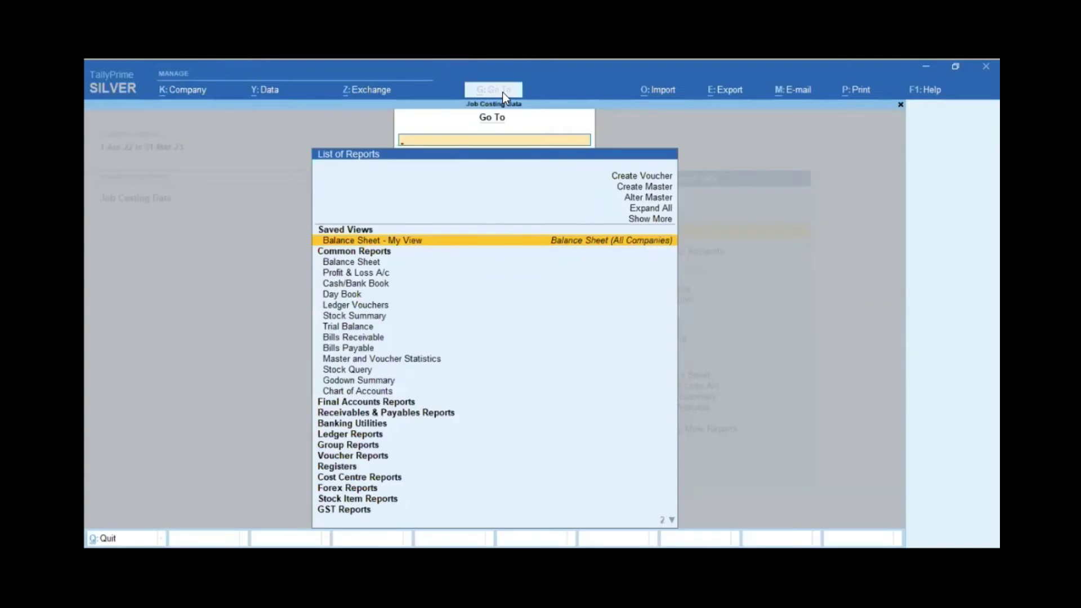
pyautogui.write('Job')
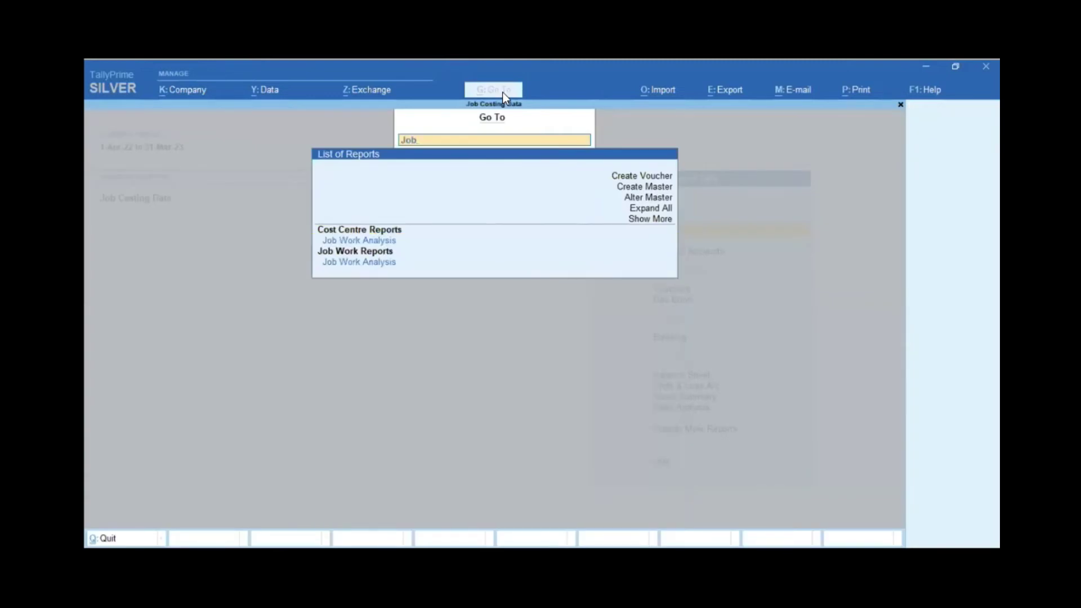
pyautogui.press('Down')
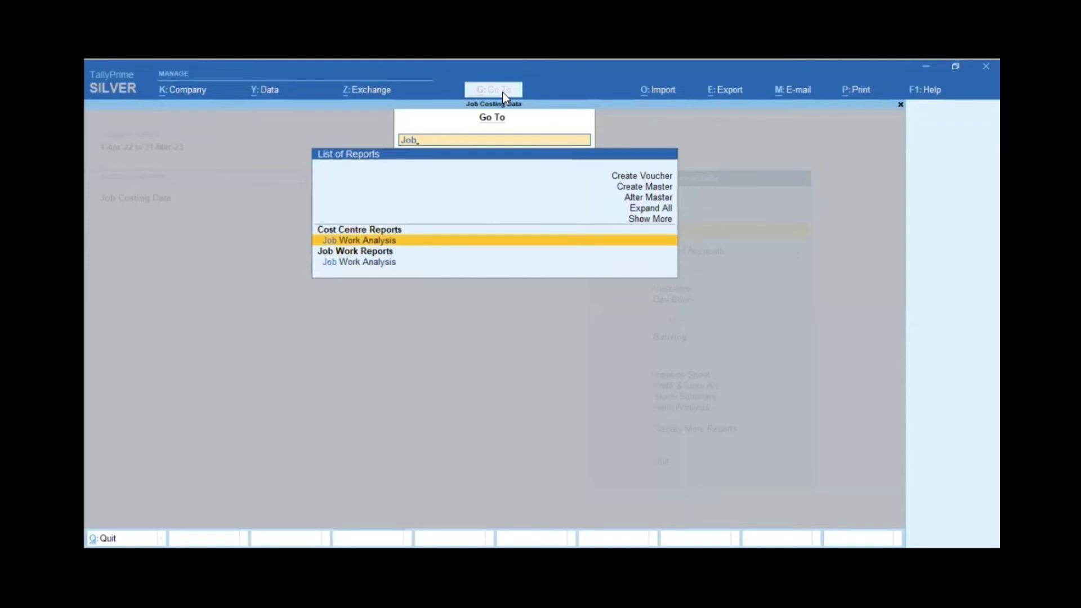
pyautogui.press('Return')
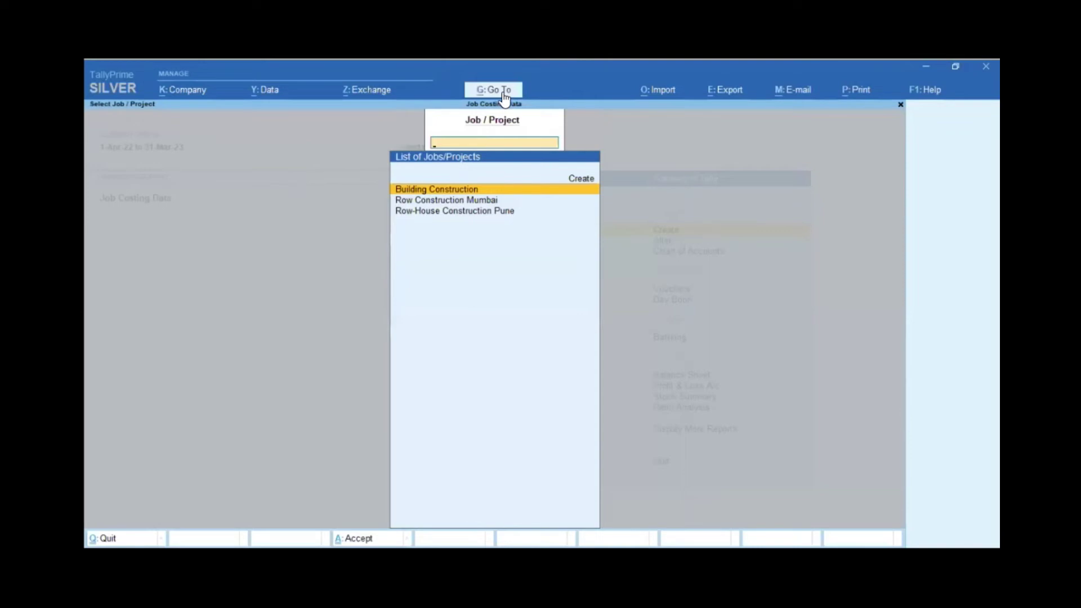
pyautogui.press('Down')
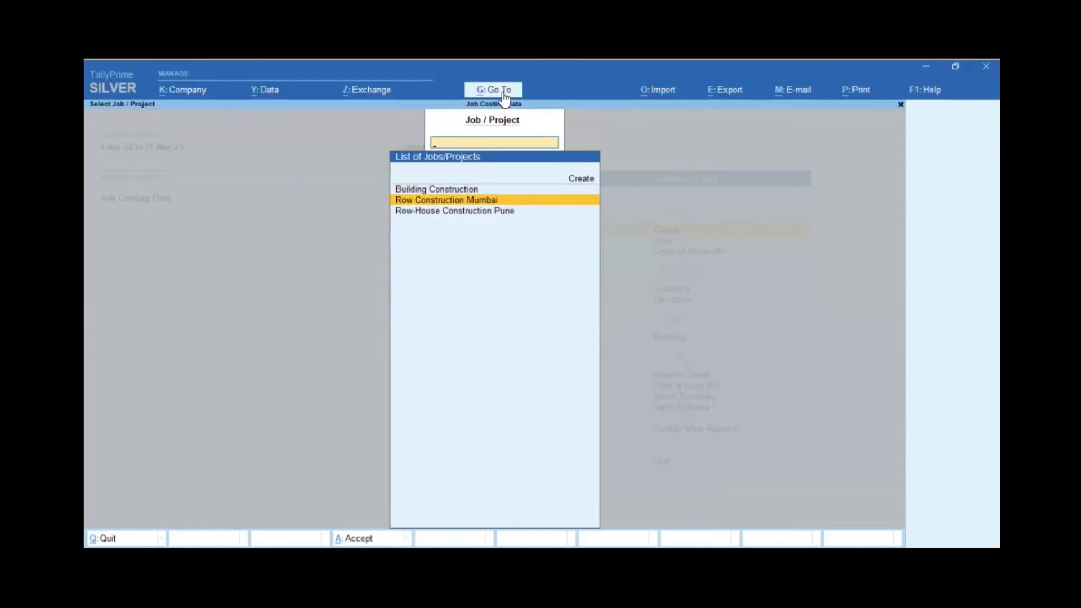
pyautogui.press('Return')
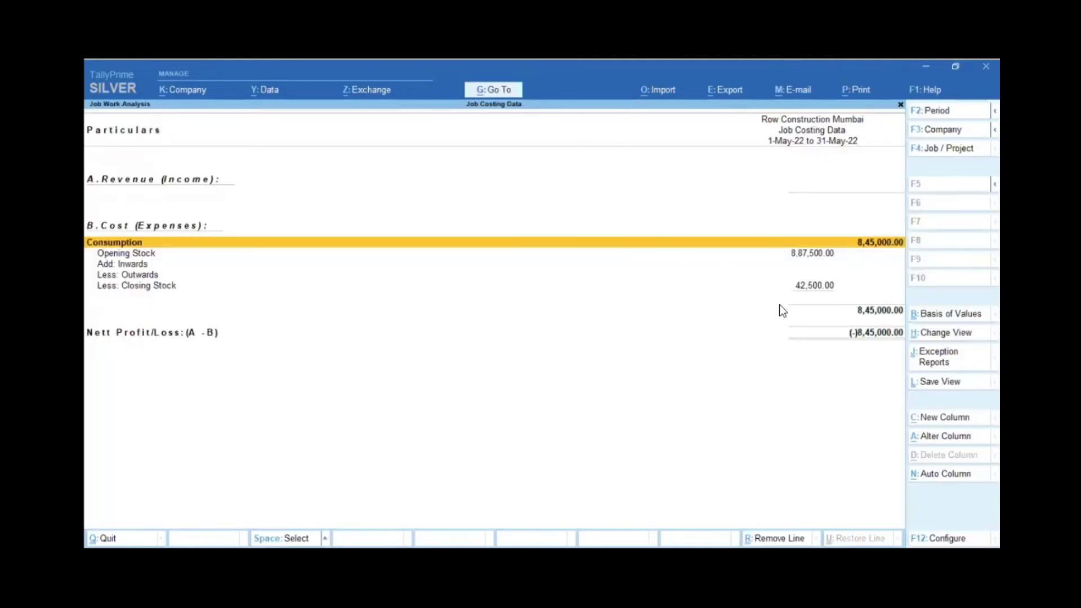
# Set the Job Work Analysis period from 1-4-2022 to 31-5-2022 and show the report in detailed form.
pyautogui.press('alt')
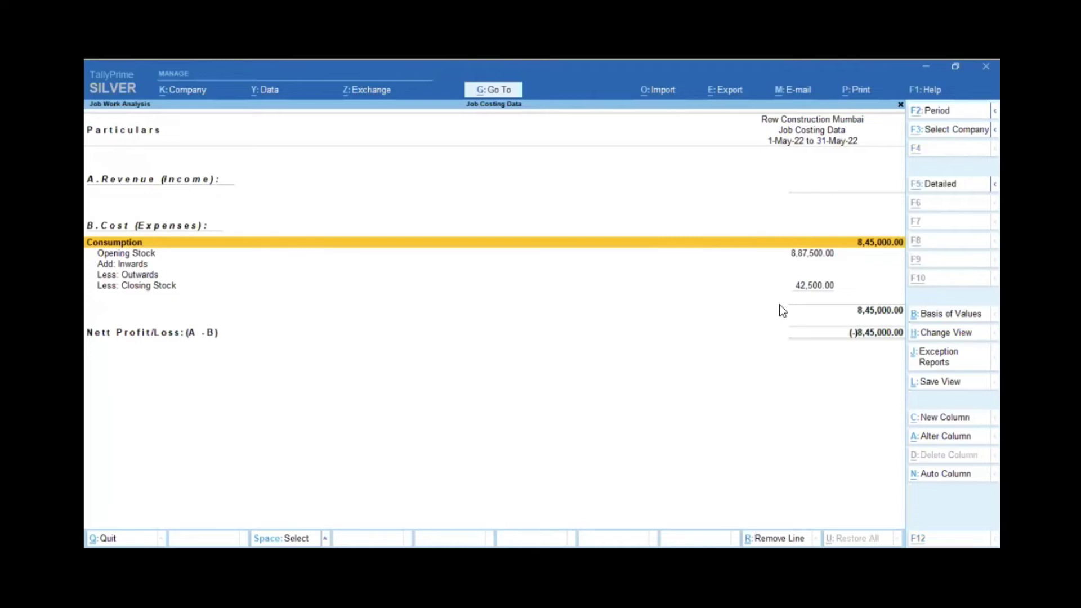
pyautogui.press('F2')
pyautogui.write('1-4-22')
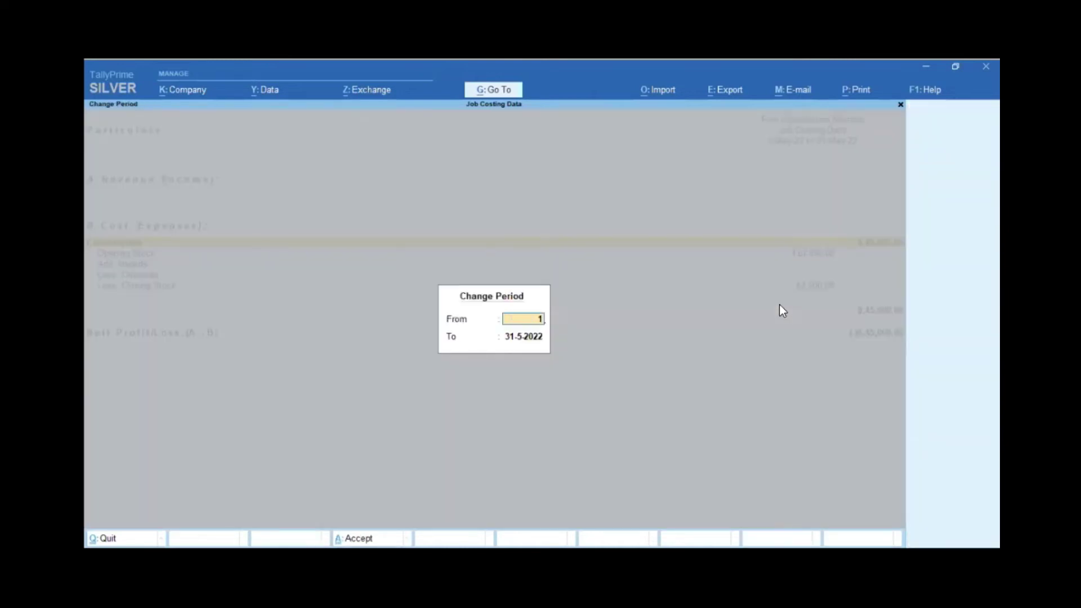
pyautogui.press('Return')
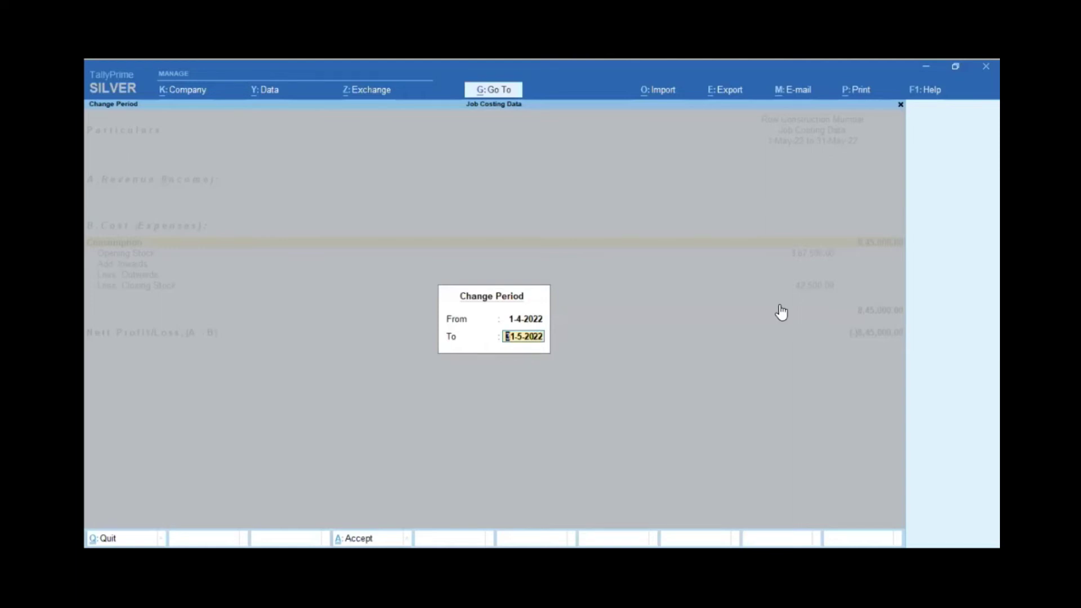
pyautogui.press('Return')
pyautogui.press('alt')
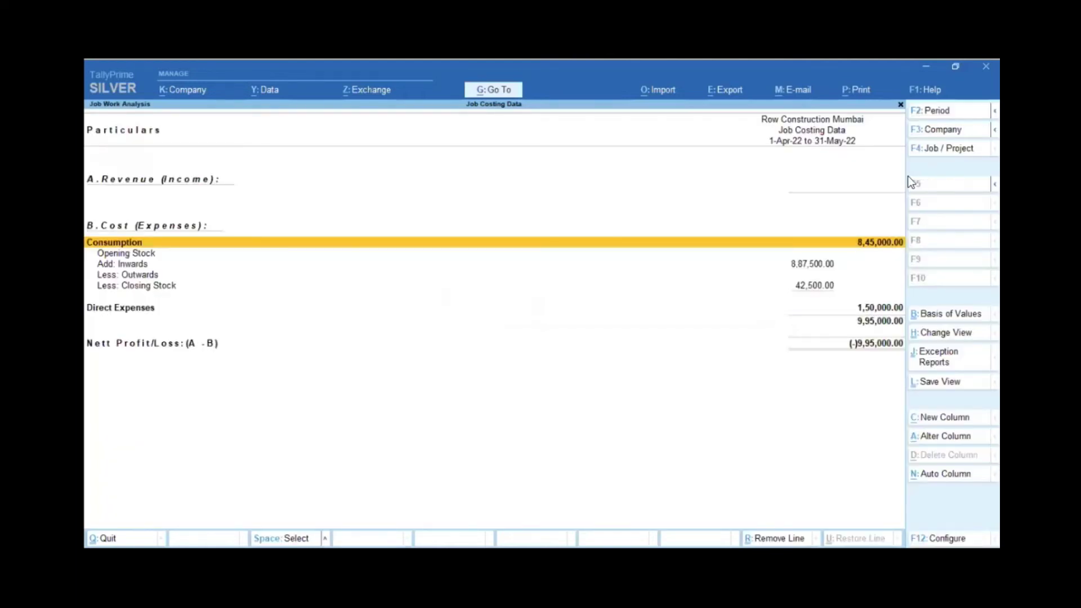
pyautogui.press('alt')
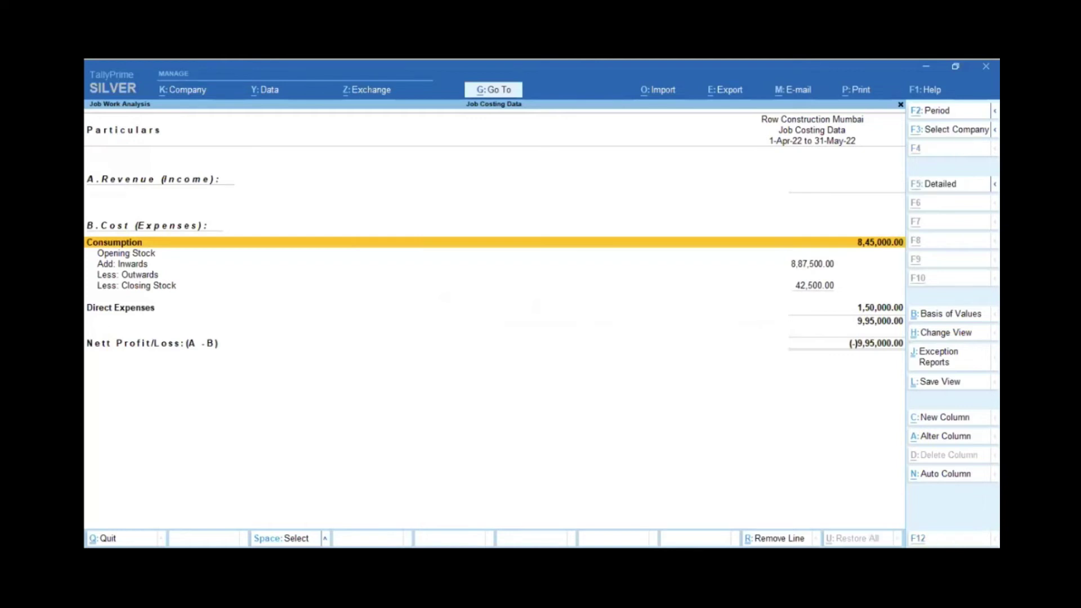
pyautogui.hotkey('alt', 'F5')
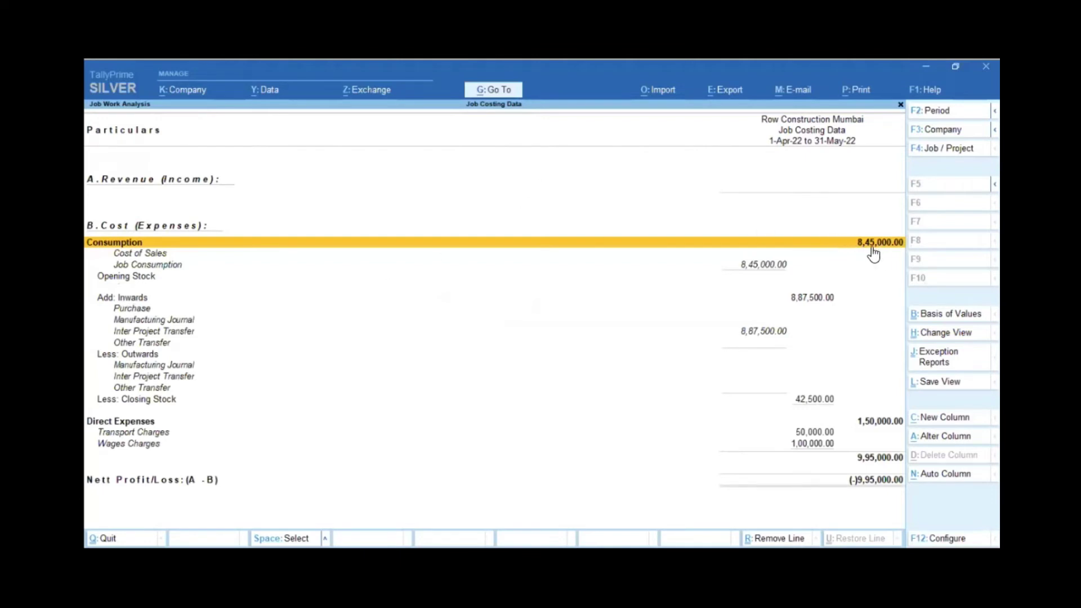
# Examine the project's consumption, inward and outward transfers, transport and wages charges, and nett profit or loss in the detailed report.
pyautogui.press('Down')
pyautogui.press('Down')
pyautogui.press('Up')
pyautogui.press('Down')
pyautogui.press('Down')
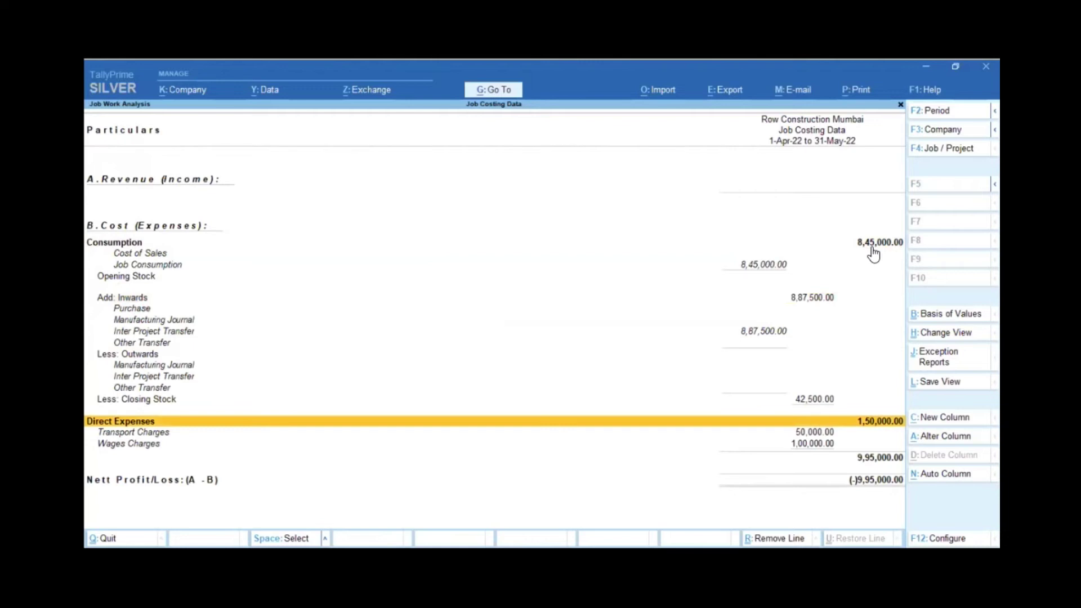
pyautogui.press('Down')
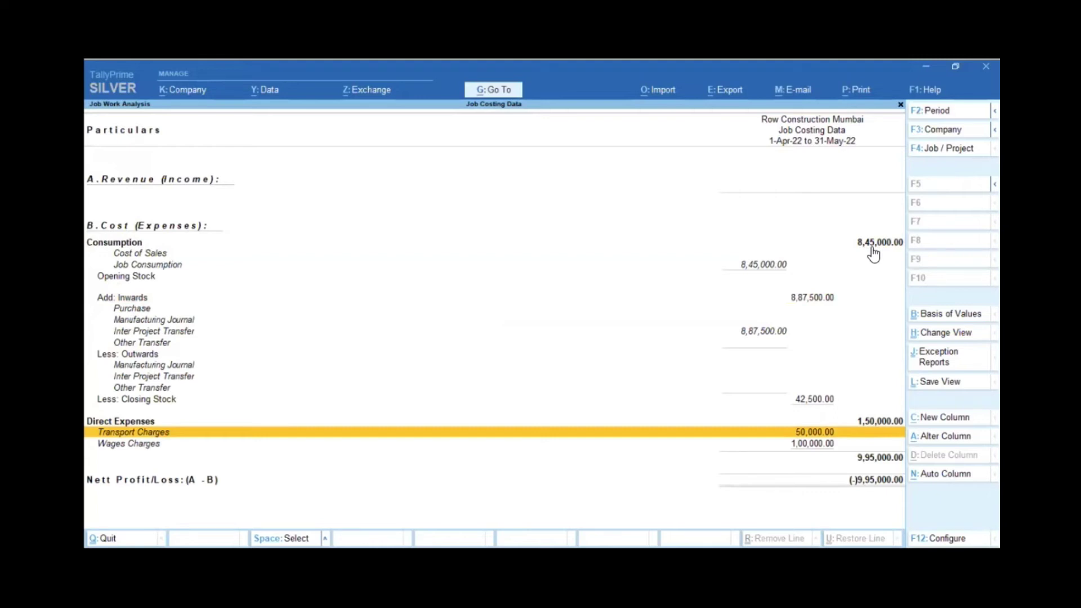
pyautogui.press('Down')
pyautogui.press('Up')
pyautogui.press('Up')
pyautogui.press('Up')
pyautogui.press('Down')
pyautogui.press('Down')
pyautogui.press('Down')
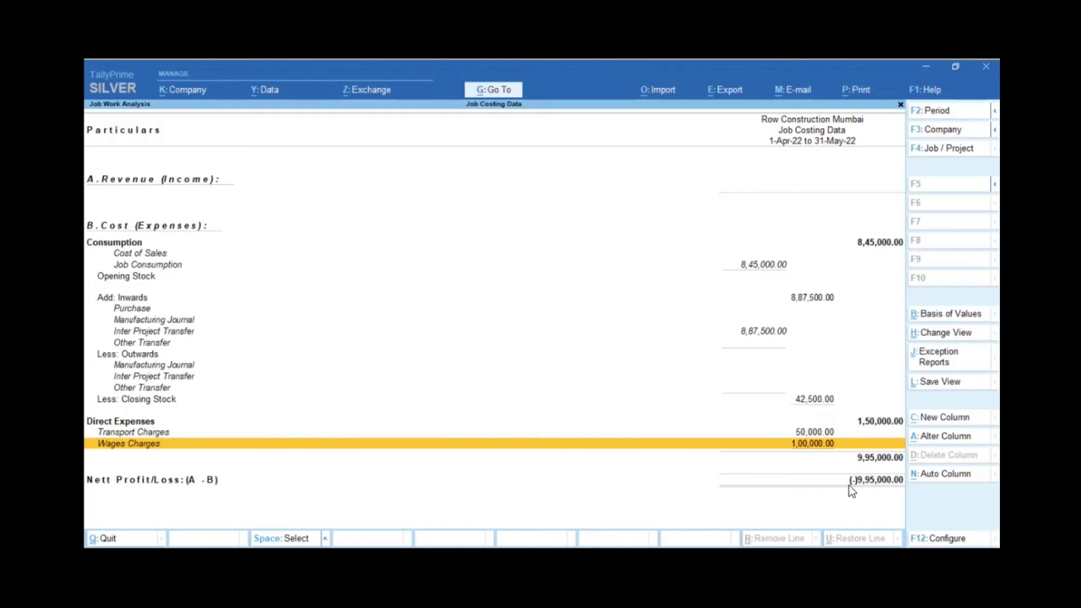
pyautogui.press('Up')
pyautogui.press('Up')
pyautogui.press('Up')
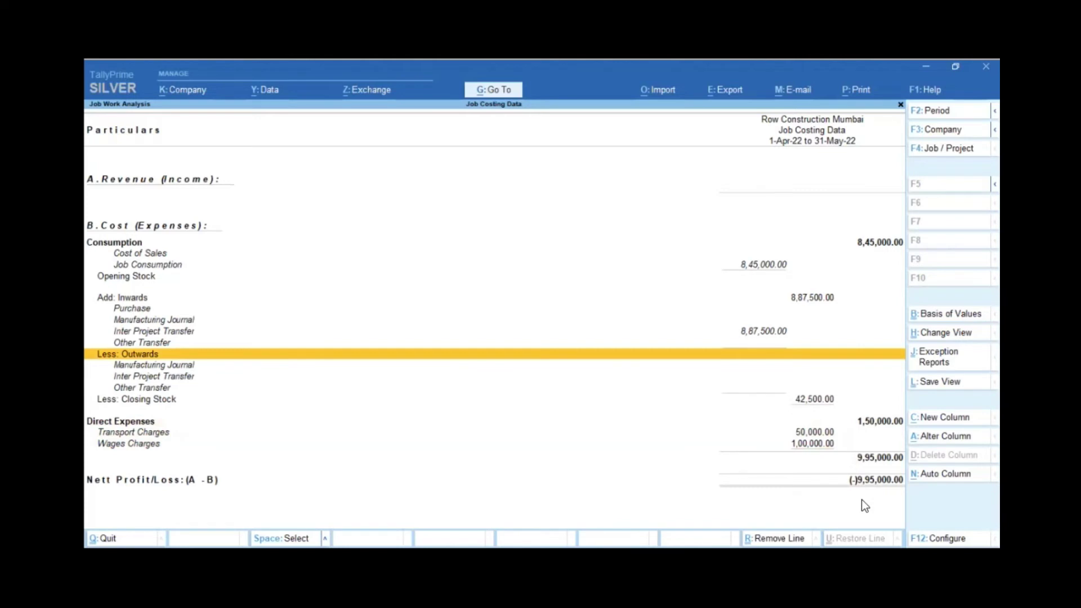
# Return to voucher entry and start a sales voucher in As Voucher mode, with the cost centre class Not Applicable.
pyautogui.press('Escape')
pyautogui.press('Escape')
pyautogui.press('n')
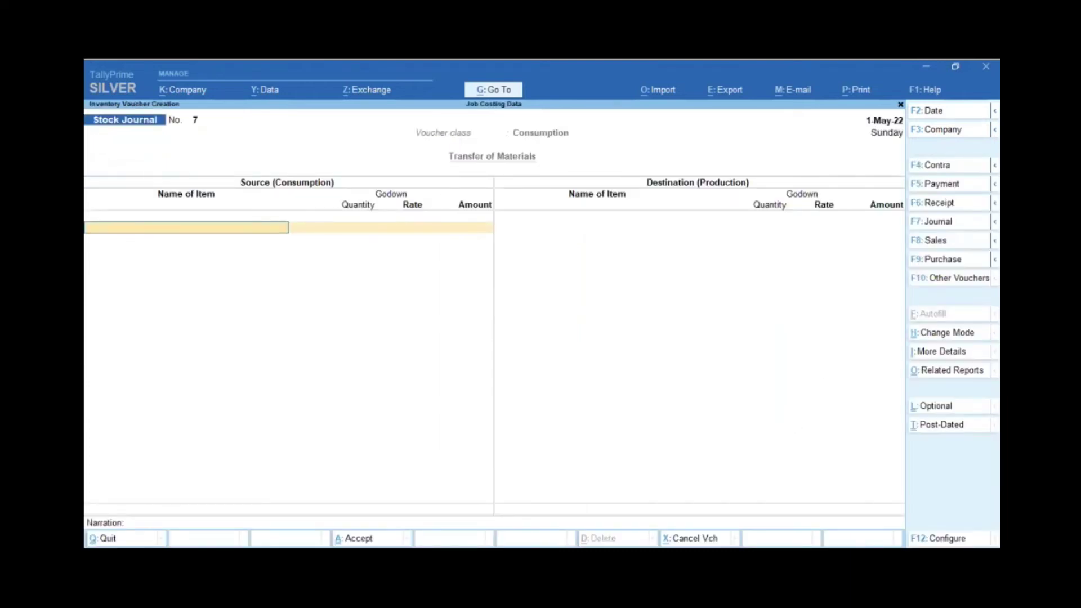
pyautogui.press('F8')
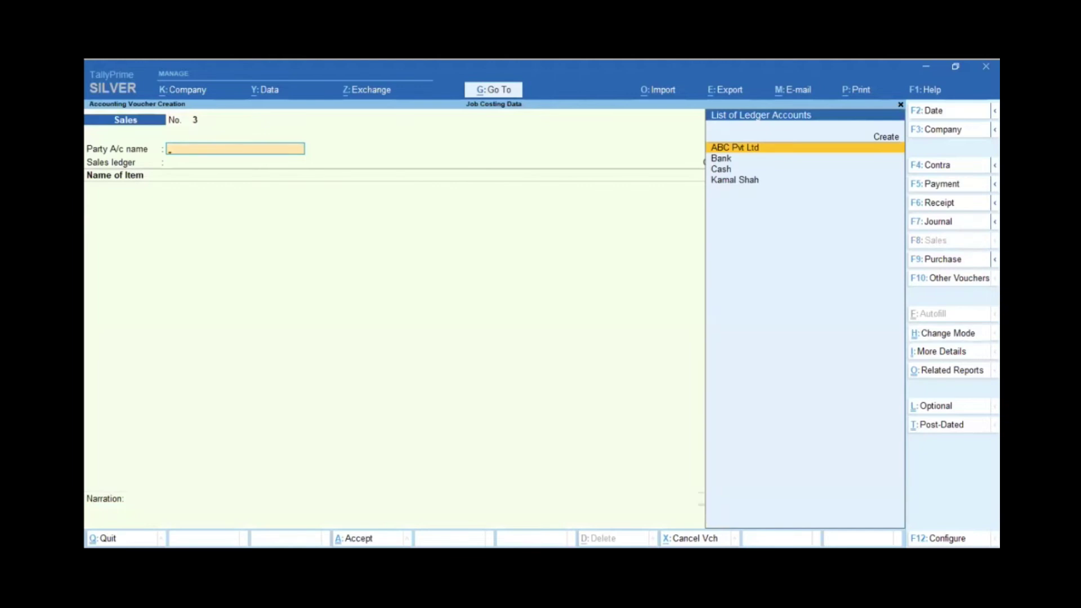
pyautogui.hotkey('ctrl', 'h')
pyautogui.press('Down')
pyautogui.press('Down')
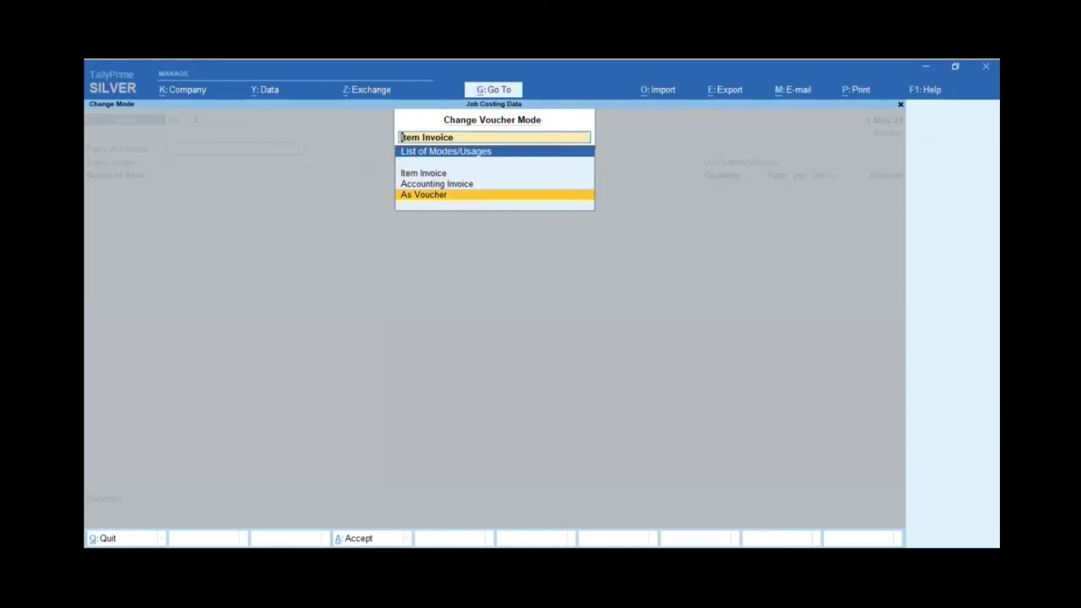
pyautogui.press('Return')
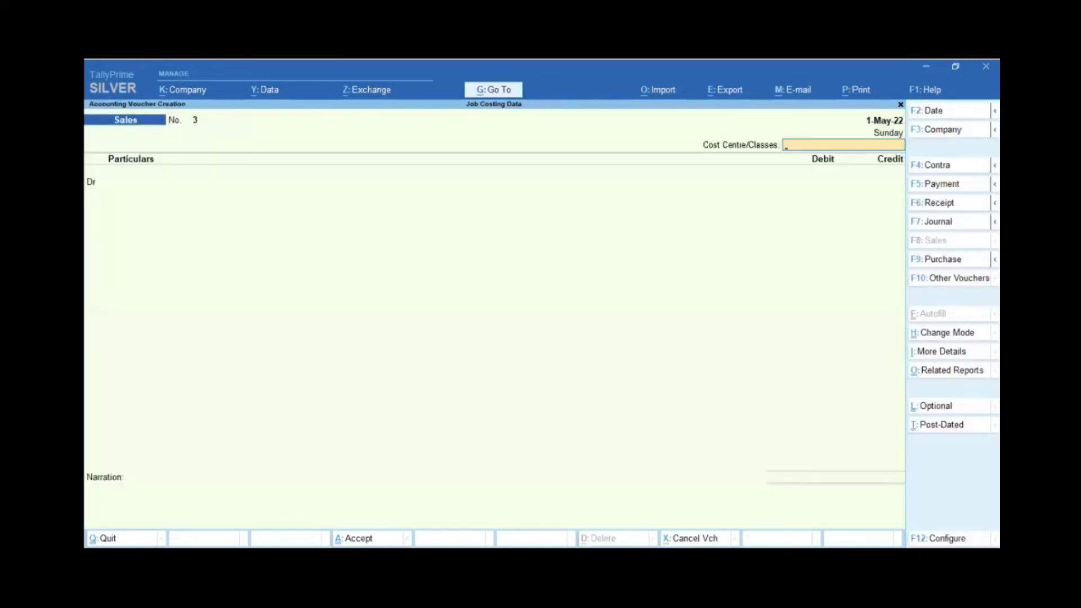
pyautogui.press('Return')
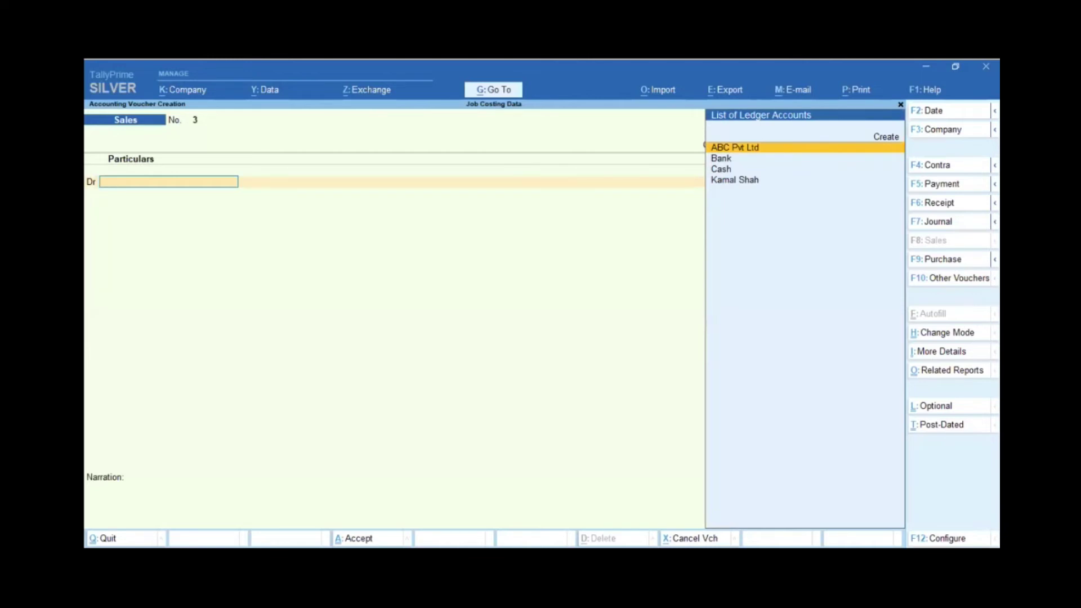
# Debit the individual customer's ledger with 15,00,000 under New Ref 3, and credit the Sales ledger with the same amount.
pyautogui.press('Down')
pyautogui.press('Down')
pyautogui.press('Down')
pyautogui.press('Return')
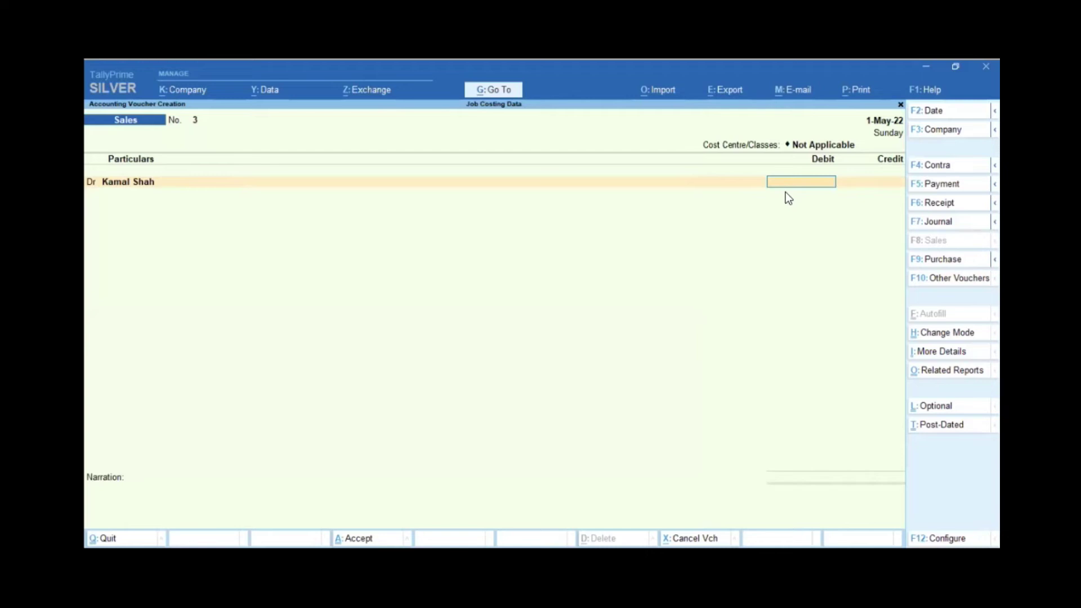
pyautogui.write('15')
pyautogui.write('00000')
pyautogui.press('Return')
pyautogui.press('Return')
pyautogui.press('Return')
pyautogui.press('Return')
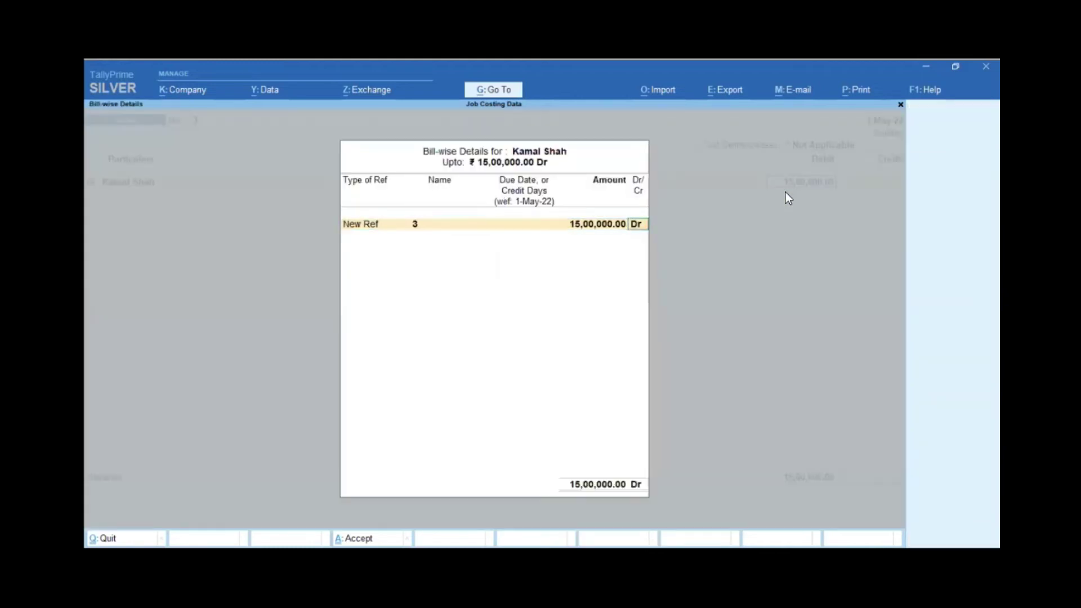
pyautogui.press('Return')
pyautogui.press('Return')
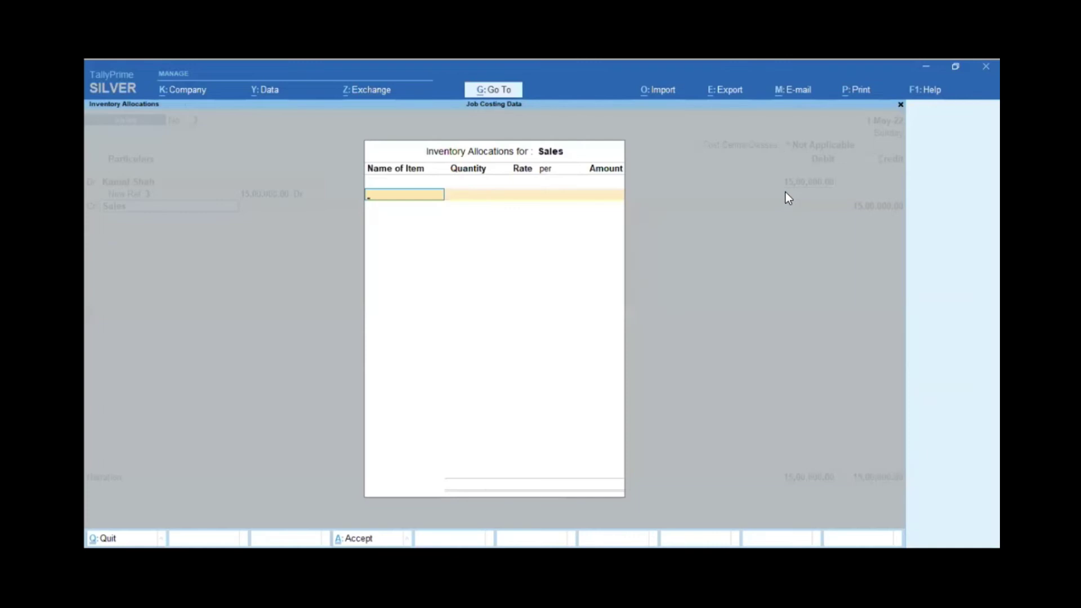
# Leave the inventory allocation empty, allocate the full 15,00,000 sales amount to the Row Construction Mumbai cost centre, and save the voucher without narration.
pyautogui.press('Return')
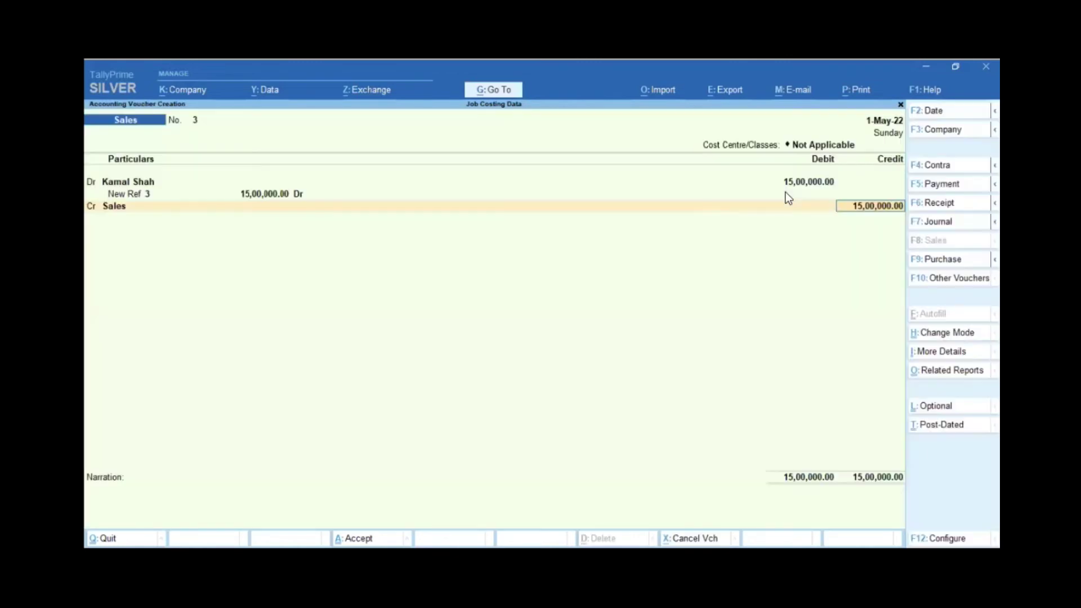
pyautogui.press('Return')
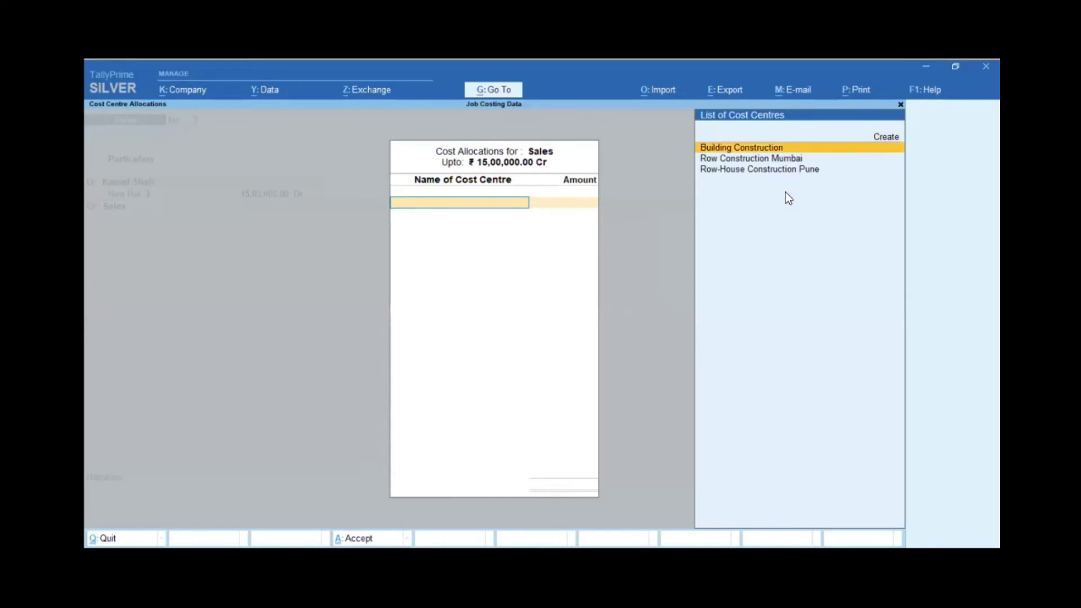
pyautogui.press('Down')
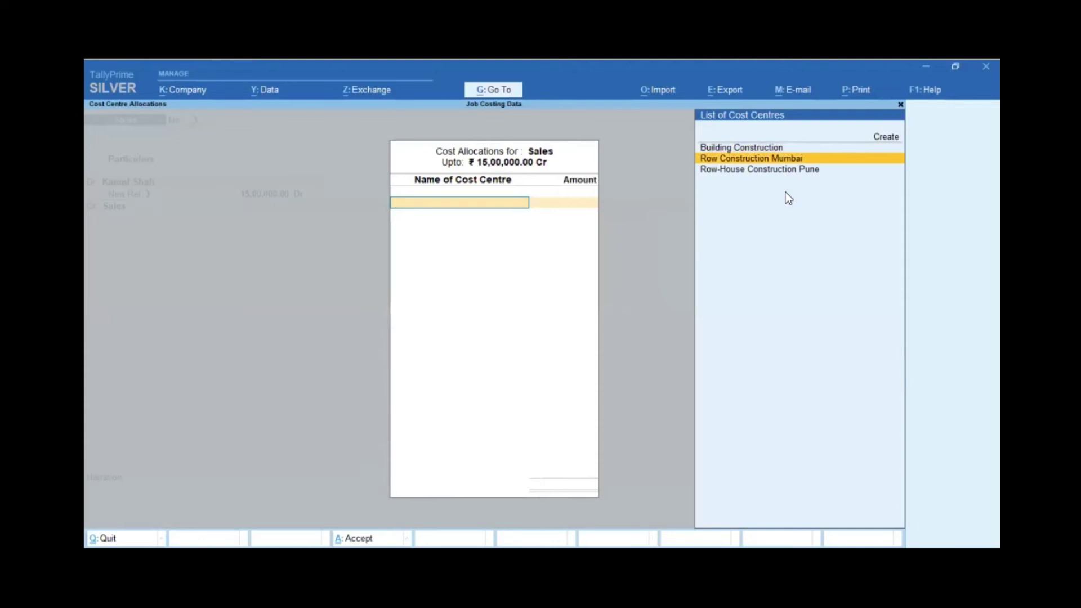
pyautogui.press('Return')
pyautogui.press('Return')
pyautogui.press('Return')
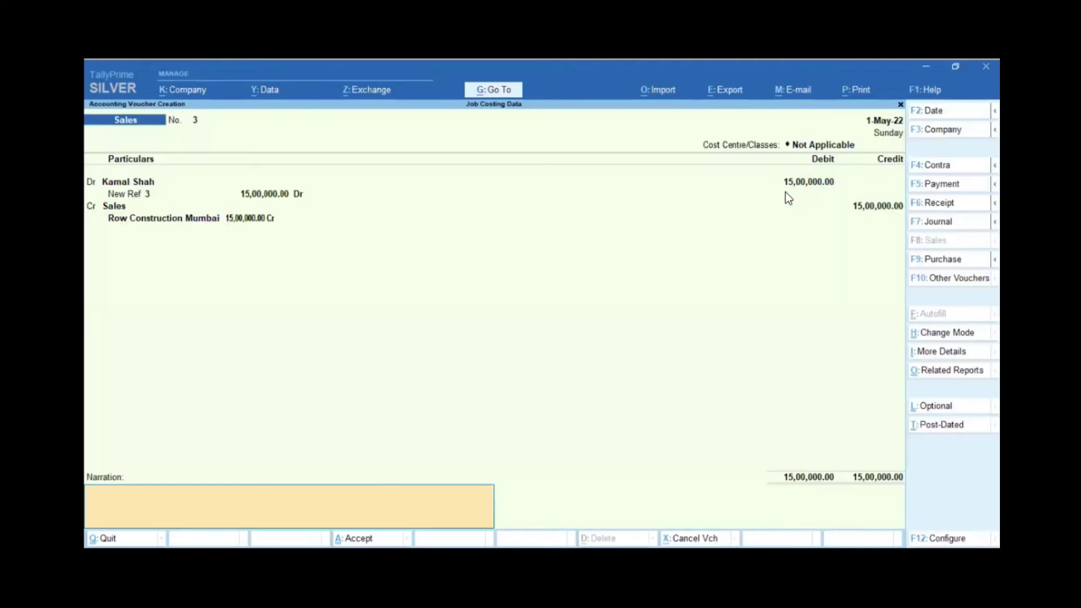
pyautogui.press('Return')
pyautogui.press('Return')
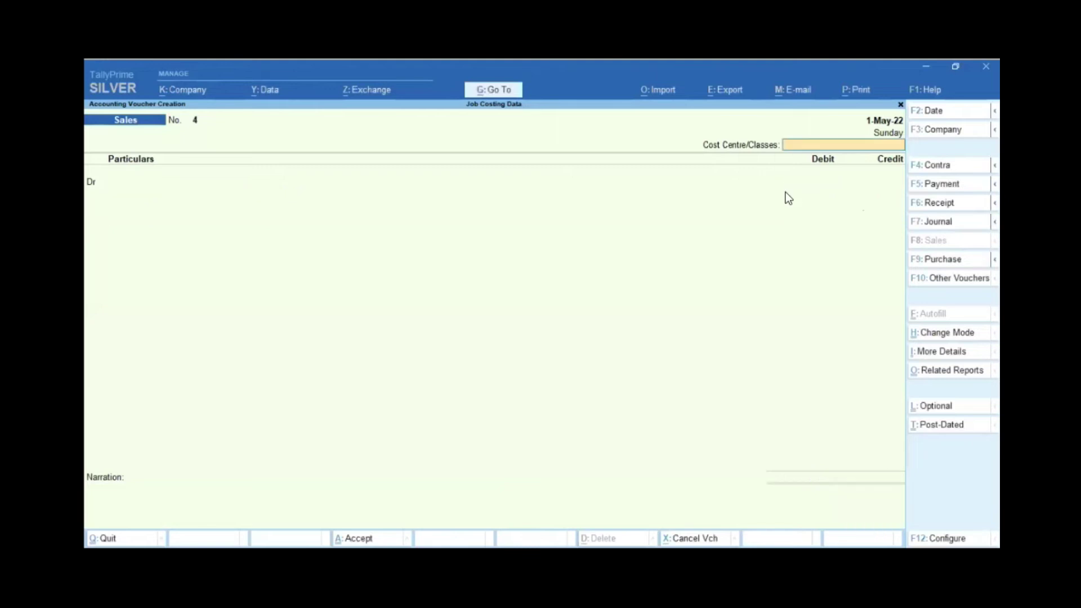
# Leave voucher entry and open the Job Work Analysis report for the Row Construction Mumbai project.
pyautogui.press('Escape')
pyautogui.press('Escape')
pyautogui.press('Escape')
pyautogui.hotkey('alt', 'g')
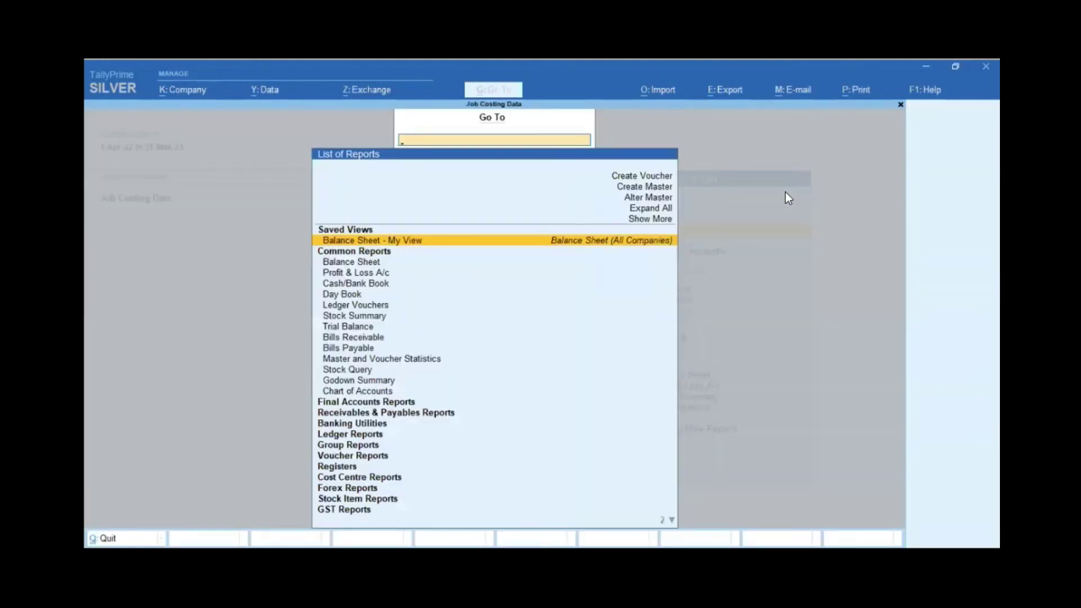
pyautogui.write('Job')
pyautogui.press('Down')
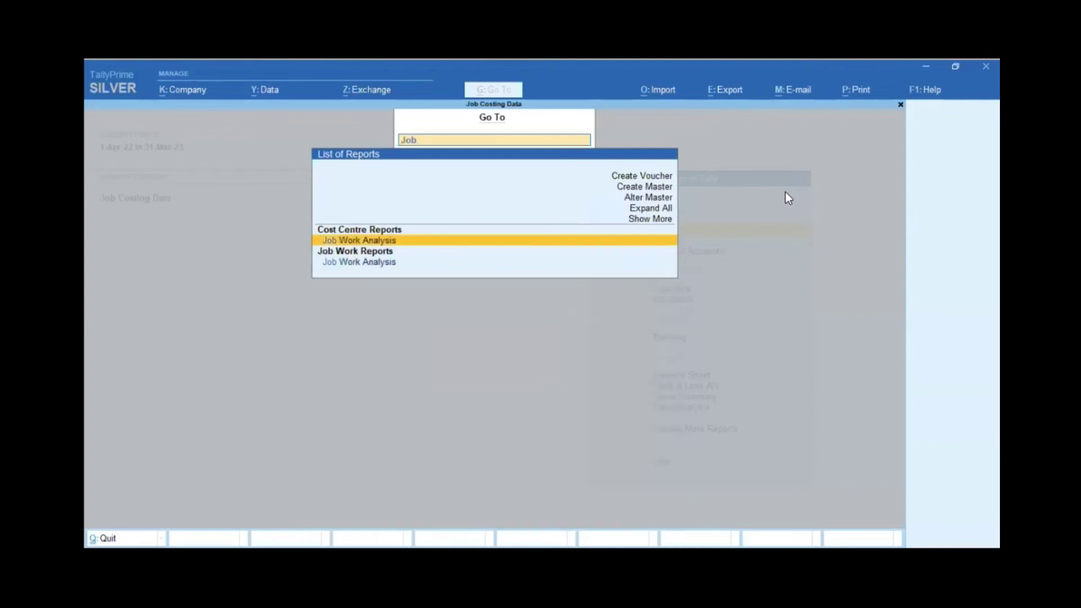
pyautogui.press('Return')
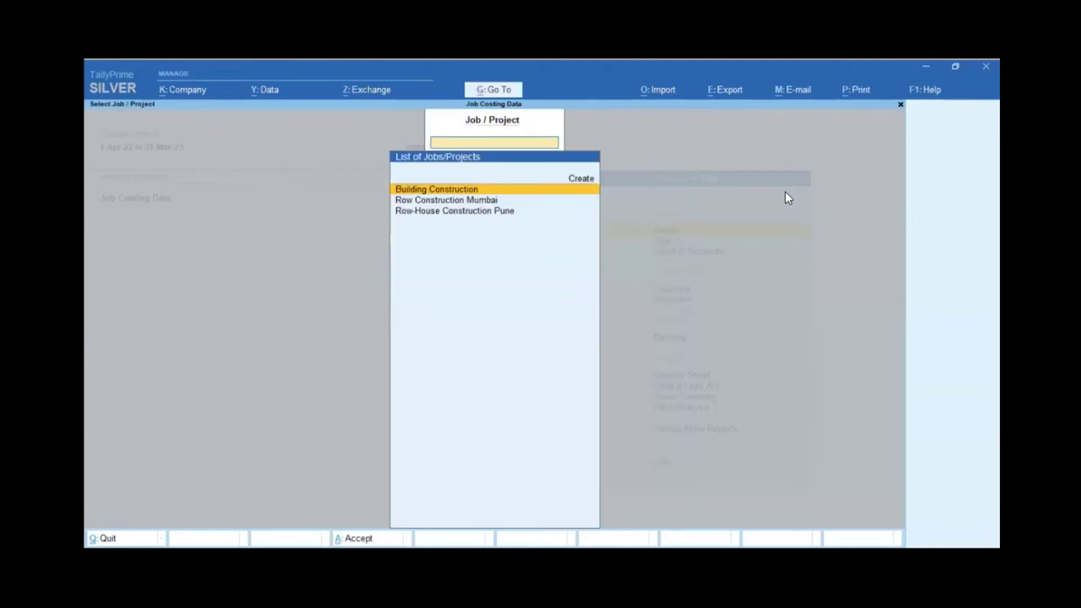
pyautogui.press('Down')
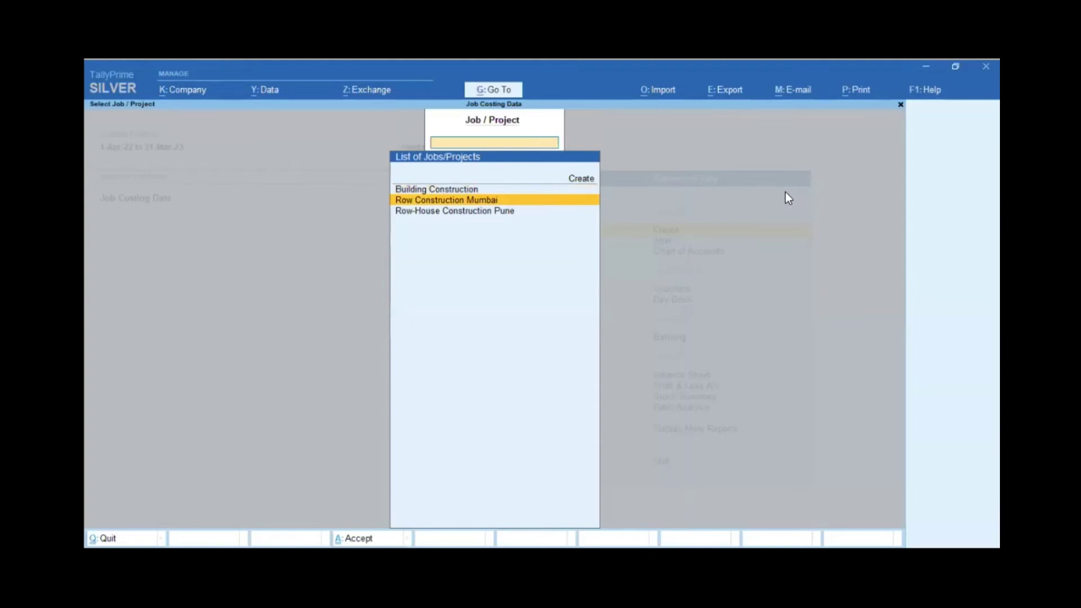
pyautogui.press('Return')
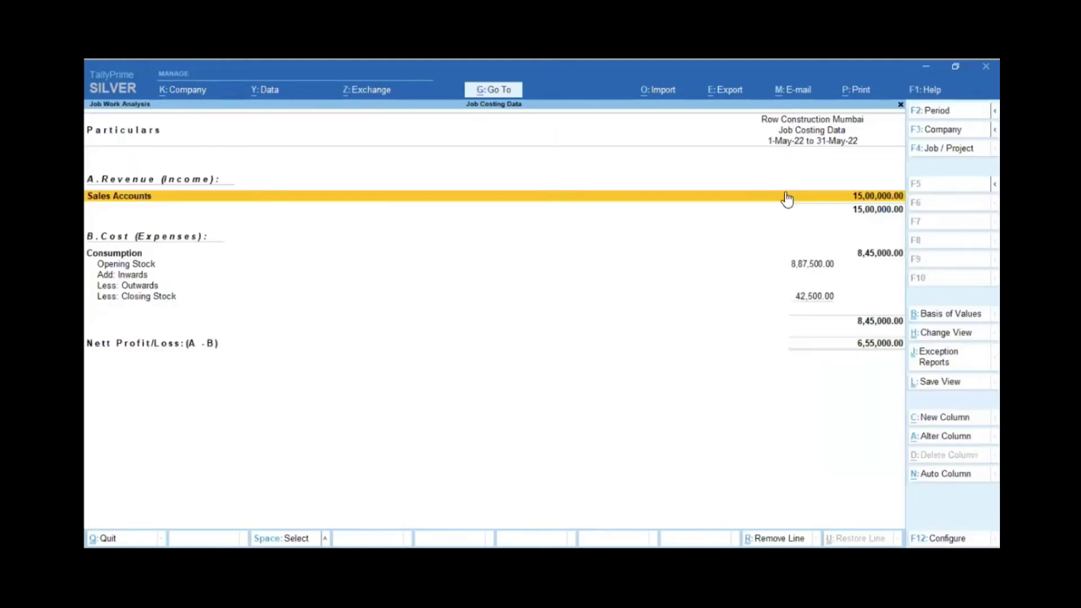
# Set the report period from 1-4-2022 to 31-5-2022 and expand the Mumbai project's analysis to detailed form.
pyautogui.press('alt')
pyautogui.hotkey('alt', 'F2')
pyautogui.write('1-4-22')
pyautogui.press('Return')
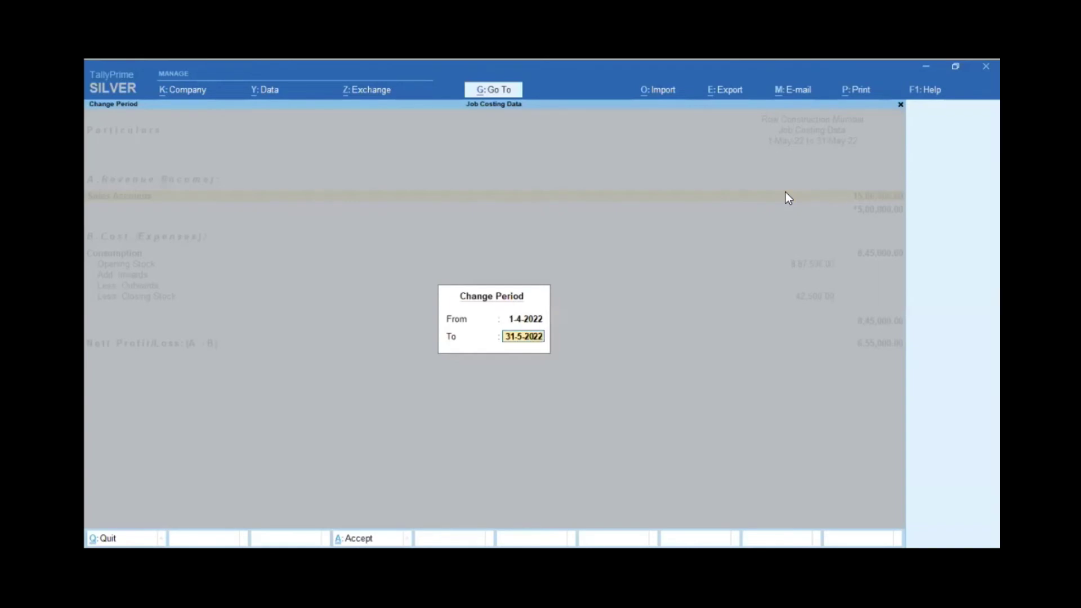
pyautogui.press('Return')
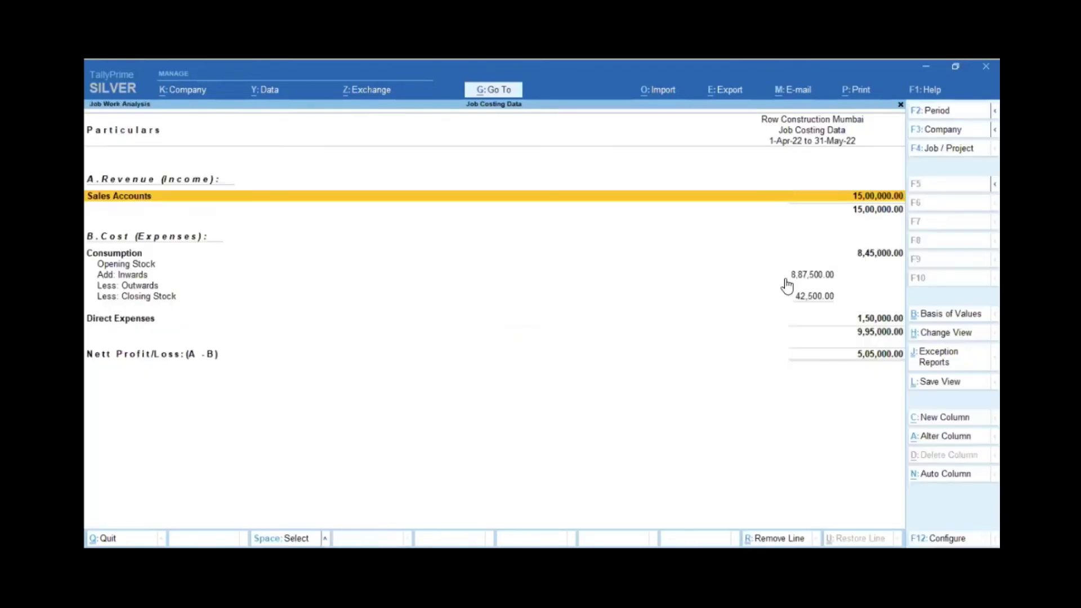
pyautogui.hotkey('alt', 'F5')
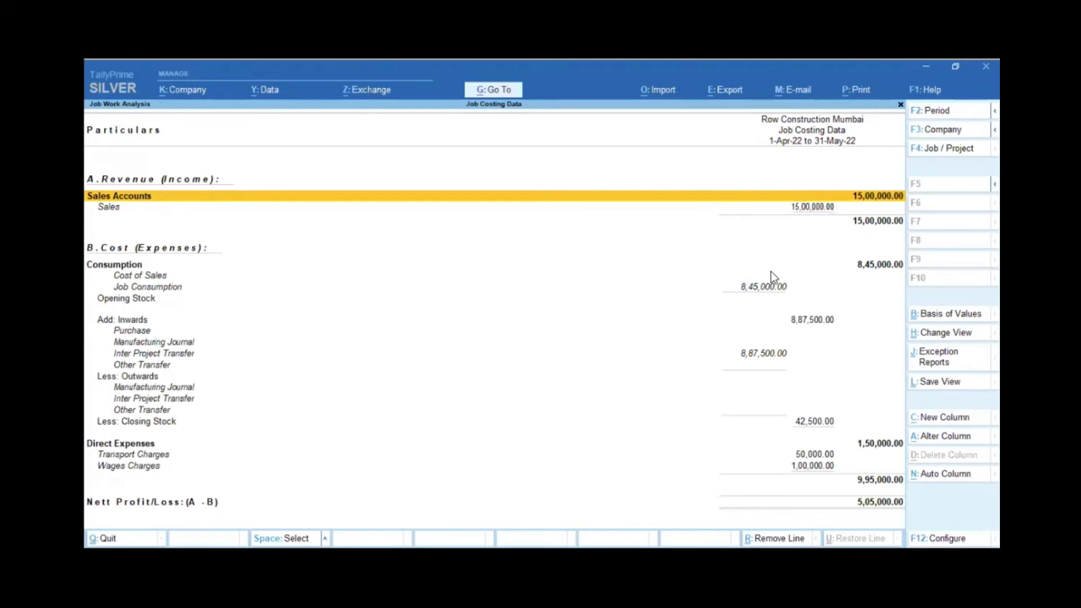
# Review the Mumbai project's sales, consumption, inwards, closing stock and direct expenses against its nett profit or loss.
pyautogui.press('Down')
pyautogui.press('Down')
pyautogui.press('Up')
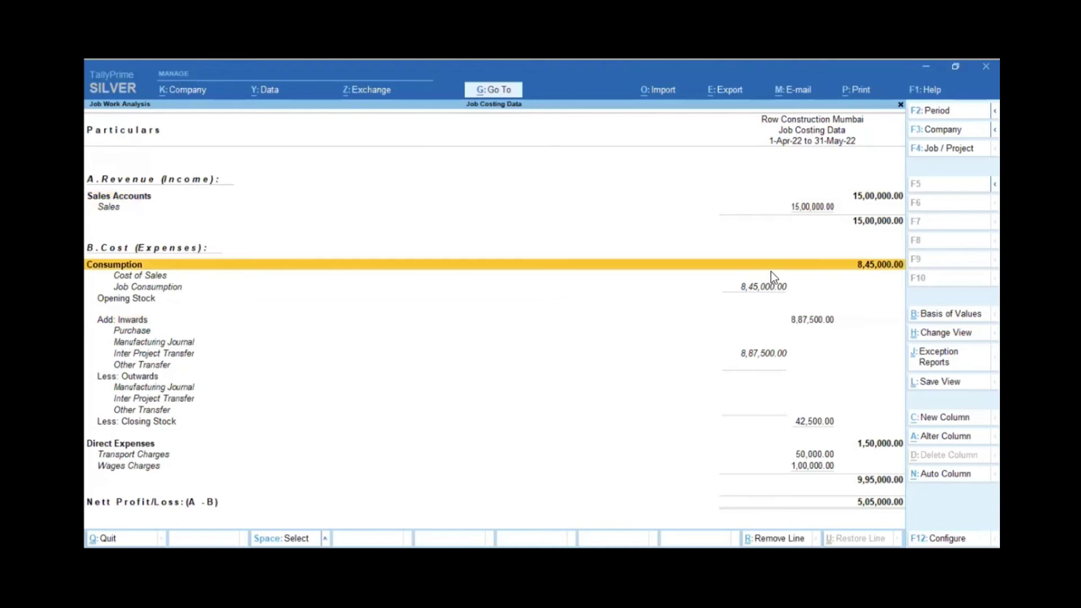
pyautogui.press('Down')
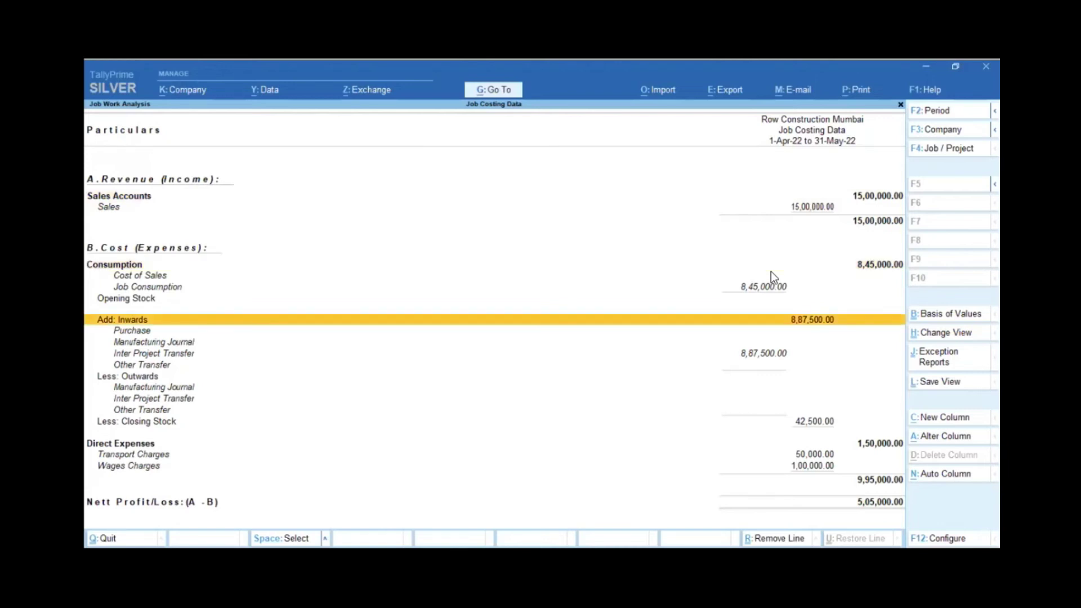
pyautogui.press('Down')
pyautogui.press('Down')
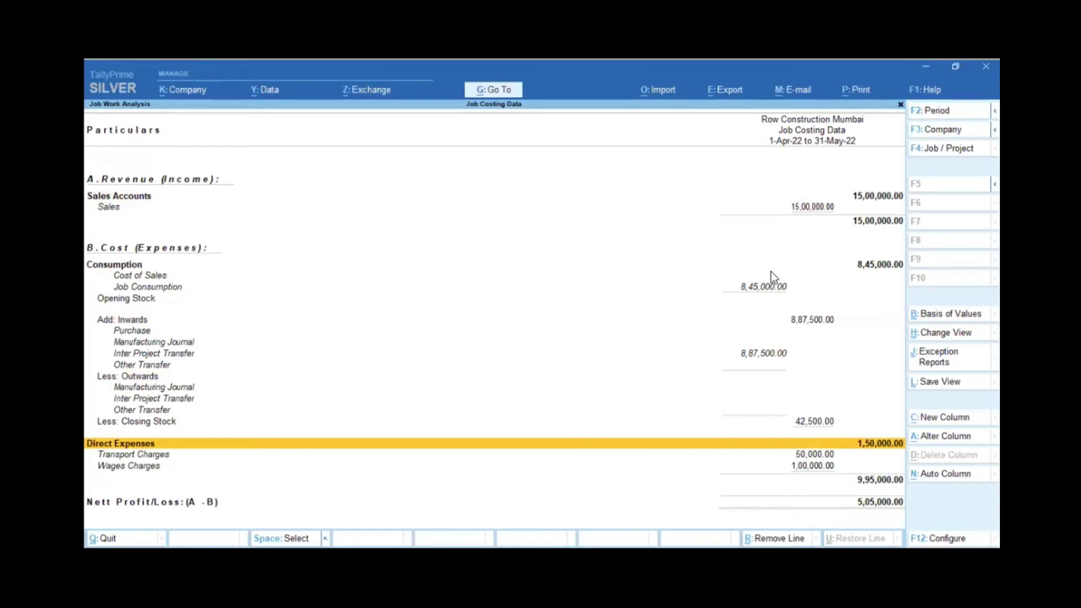
pyautogui.press('Down')
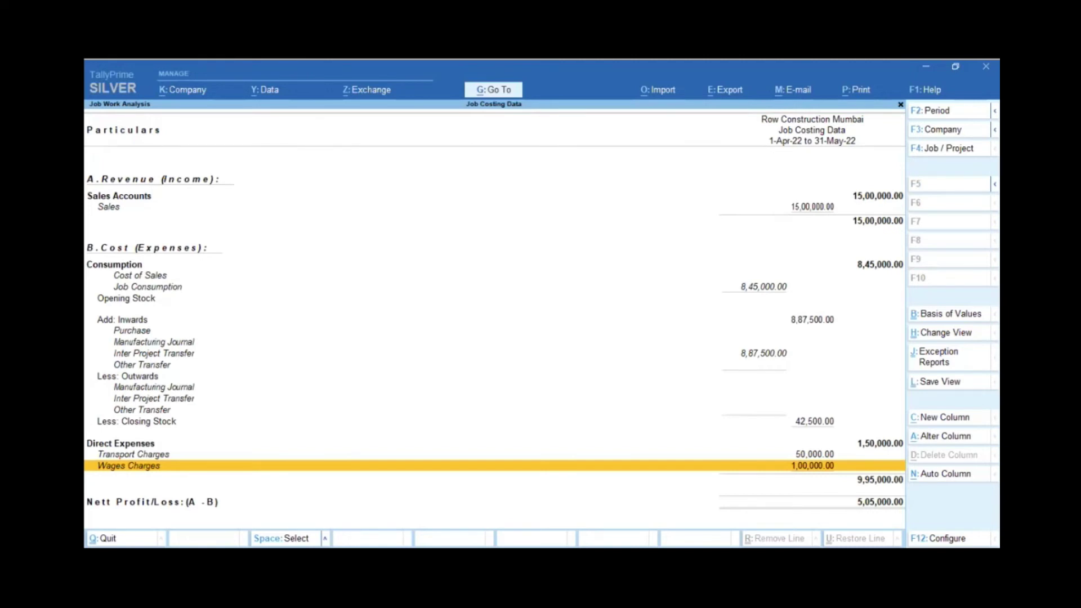
# Add a comparison column for Row-House Construction Pune, from 1-Apr-22 to 31-May-22 in the base currency.
pyautogui.hotkey('alt', 'c')
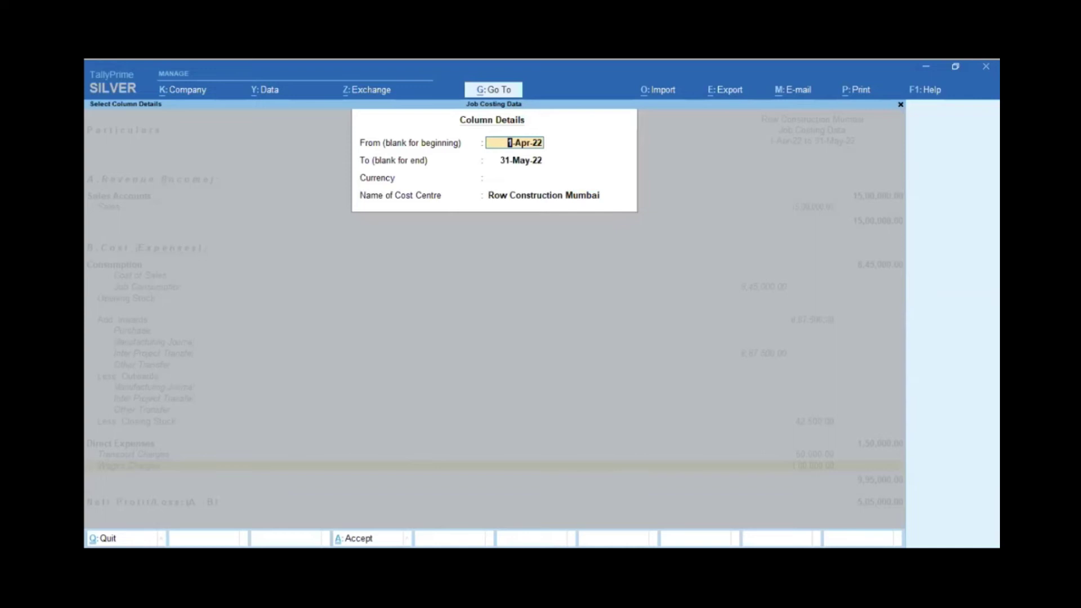
pyautogui.press('Return')
pyautogui.press('Return')
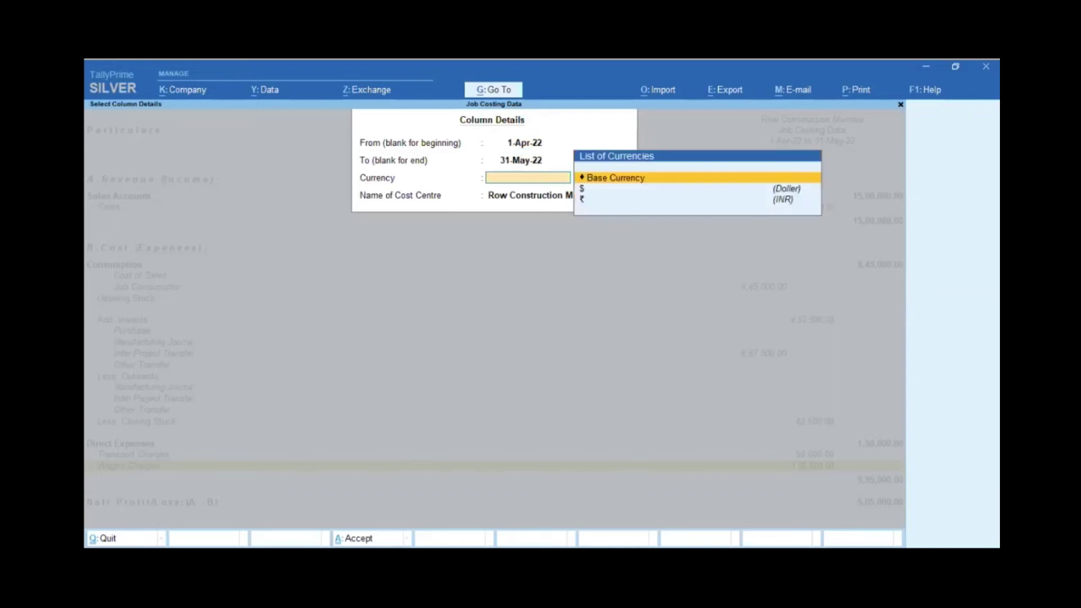
pyautogui.press('Return')
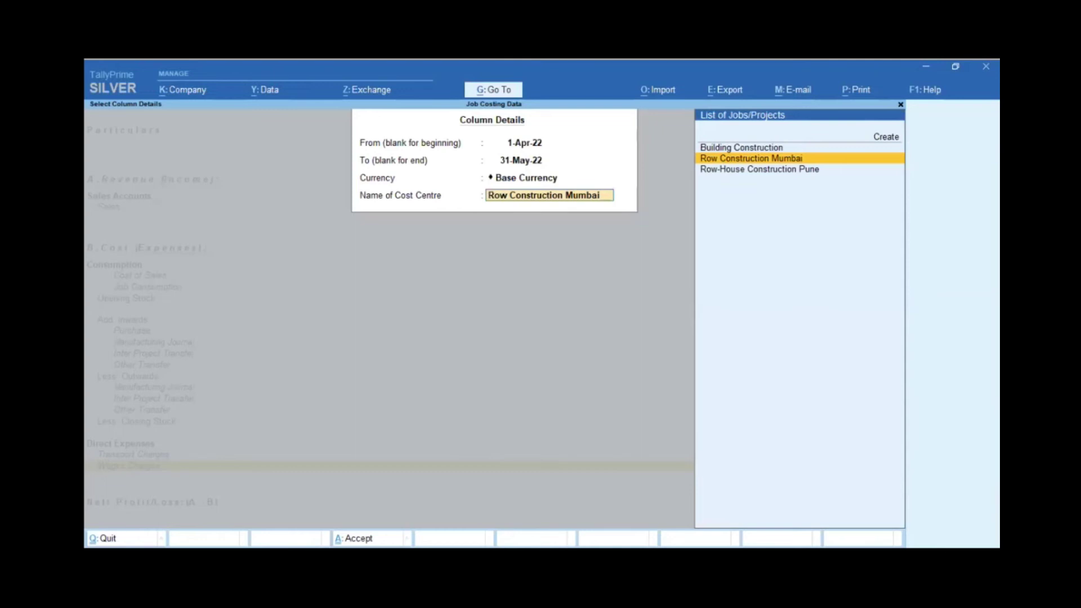
pyautogui.press('Down')
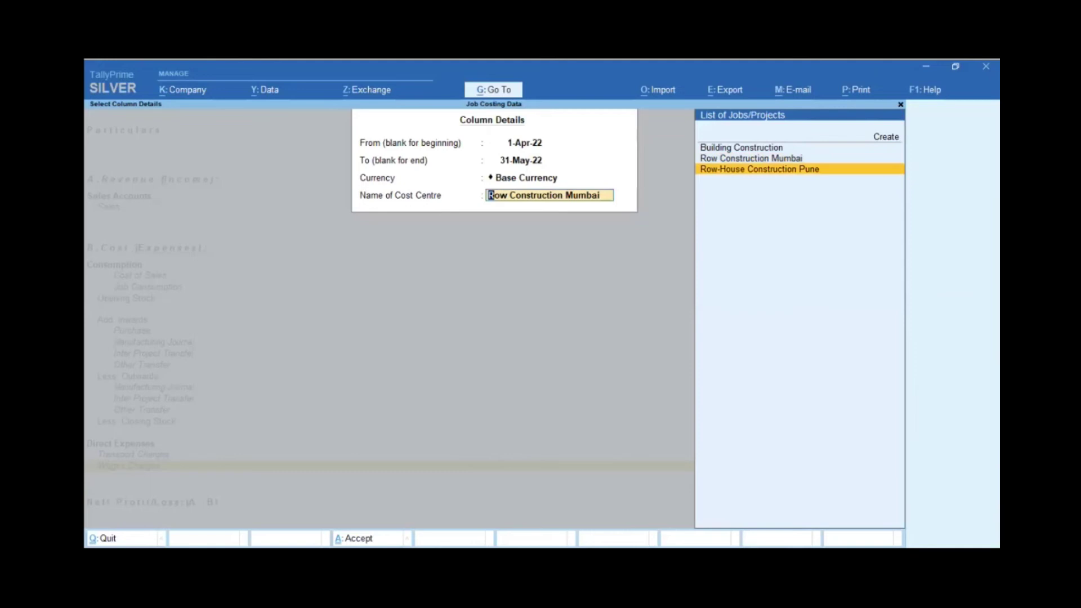
pyautogui.press('Return')
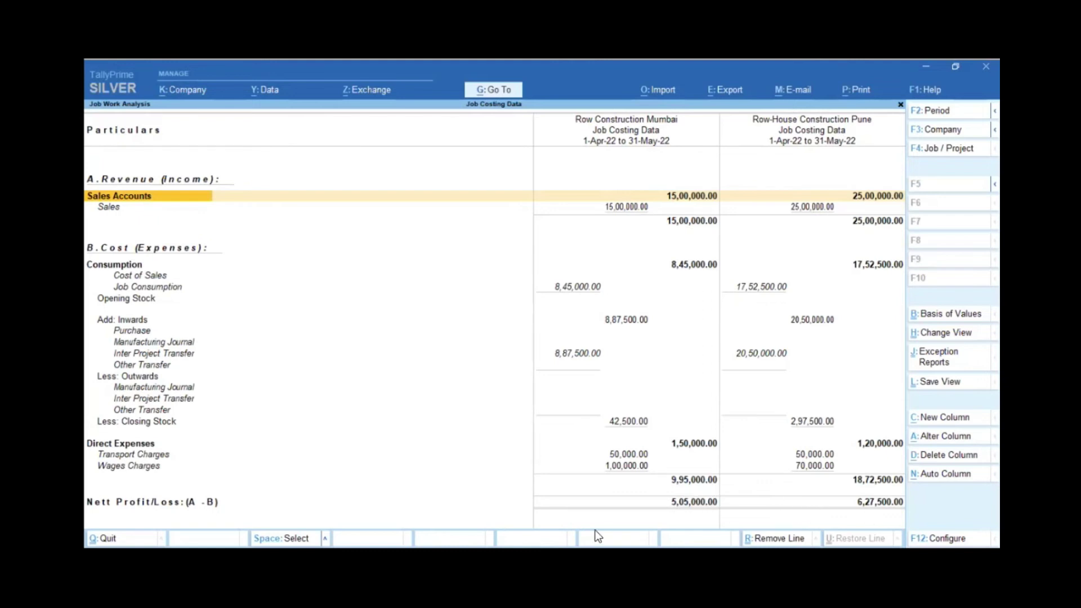
# Add another comparison column for Building Construction, covering 1-Apr-22 to 31-May-22 in the base currency.
pyautogui.hotkey('alt', 'c')
pyautogui.press('Return')
pyautogui.press('Return')
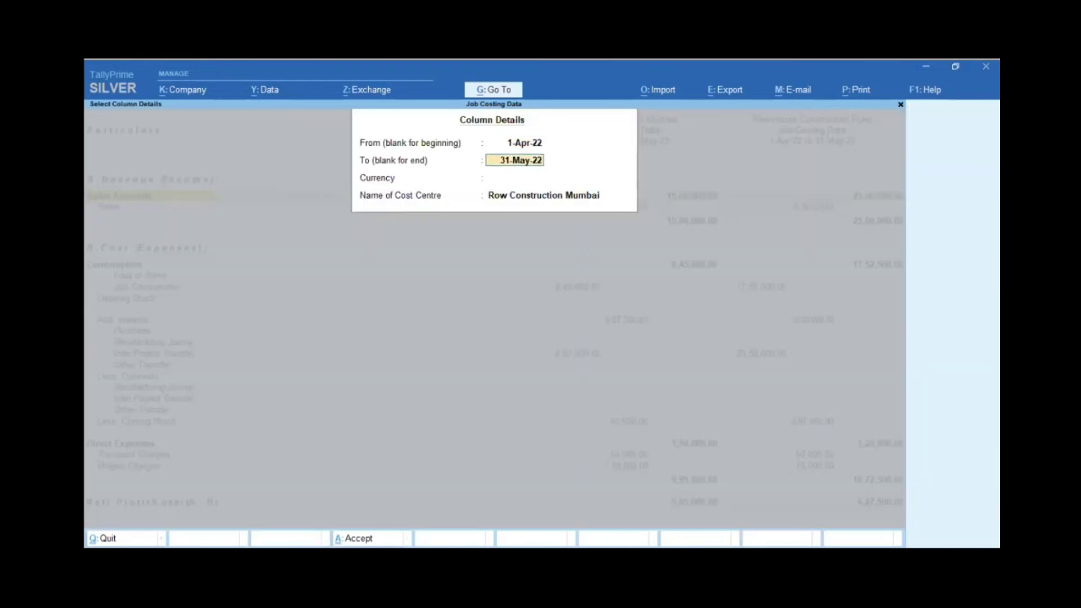
pyautogui.press('Return')
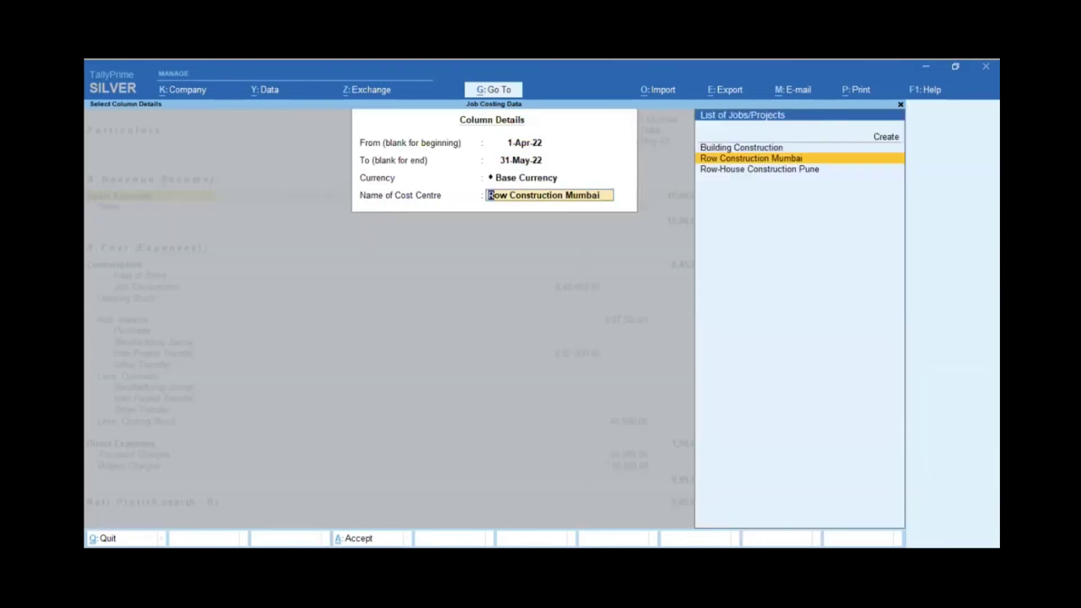
pyautogui.press('Up')
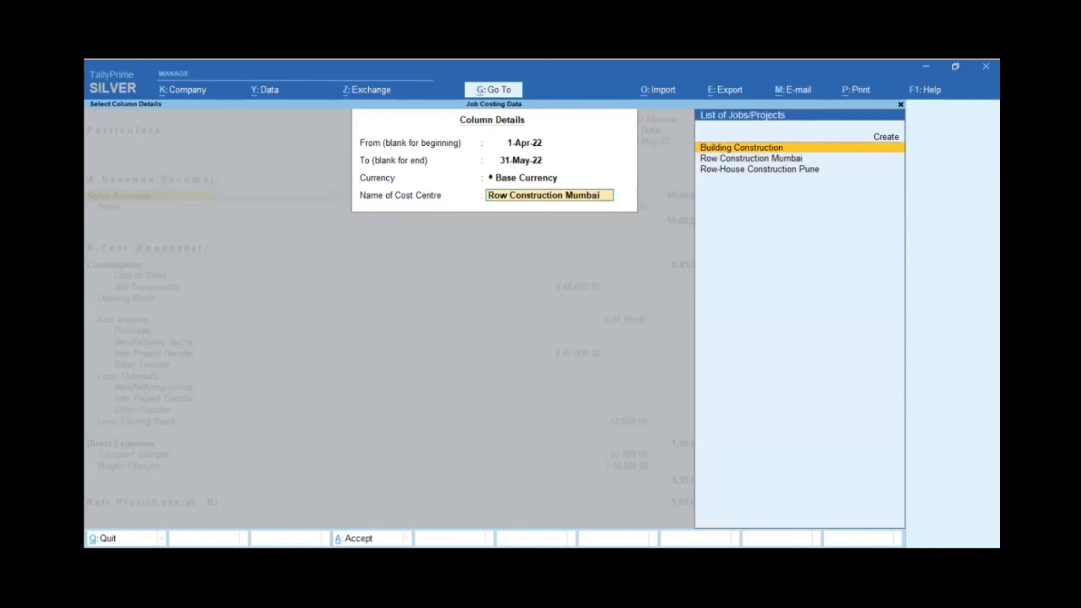
pyautogui.press('Return')
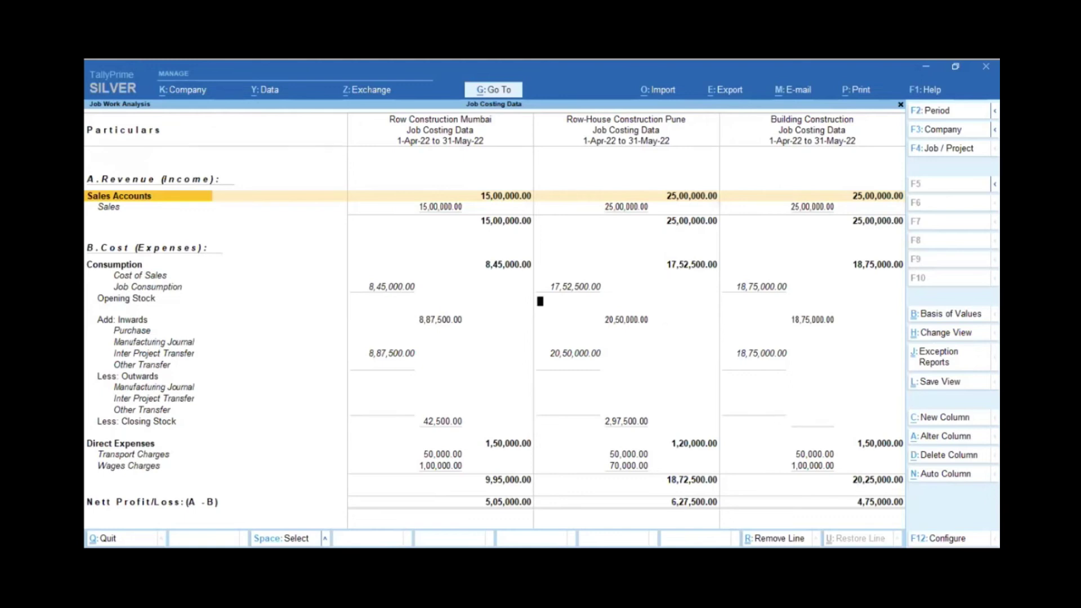
# Configure the comparison report to show percentages and a total column, keeping the Detailed format and Name Only display.
pyautogui.press('F12')
pyautogui.press('Return')
pyautogui.write('y')
pyautogui.press('Return')
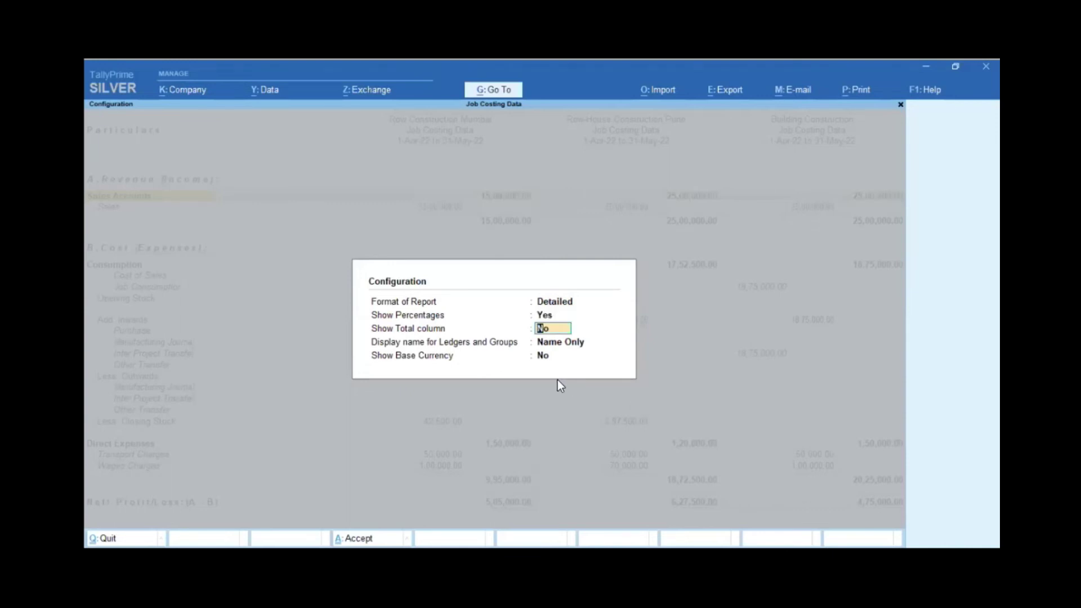
pyautogui.write('y')
pyautogui.press('Return')
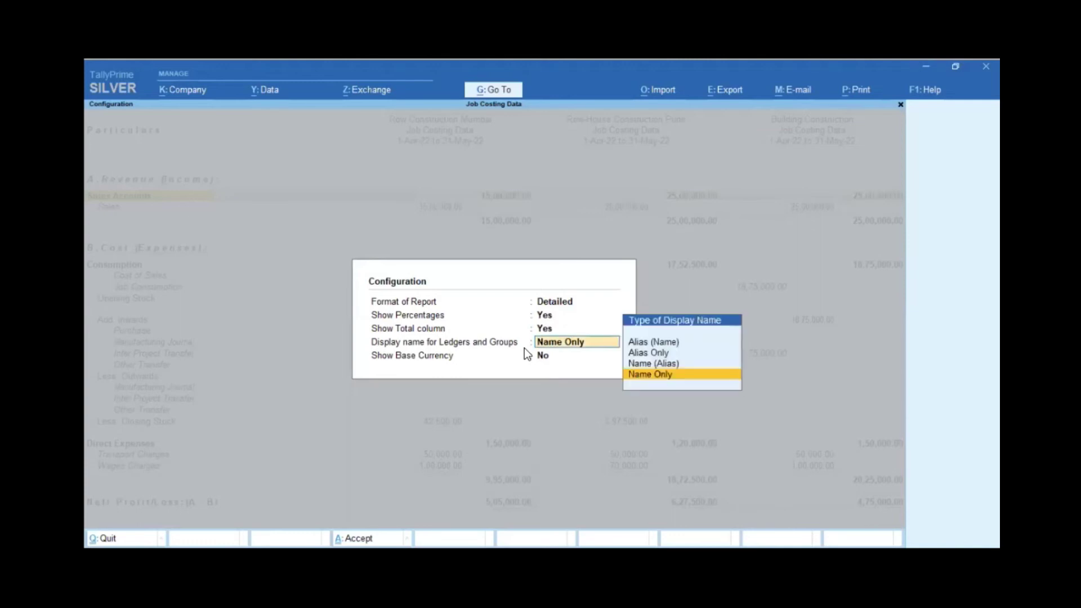
pyautogui.press('Return')
pyautogui.press('Return')
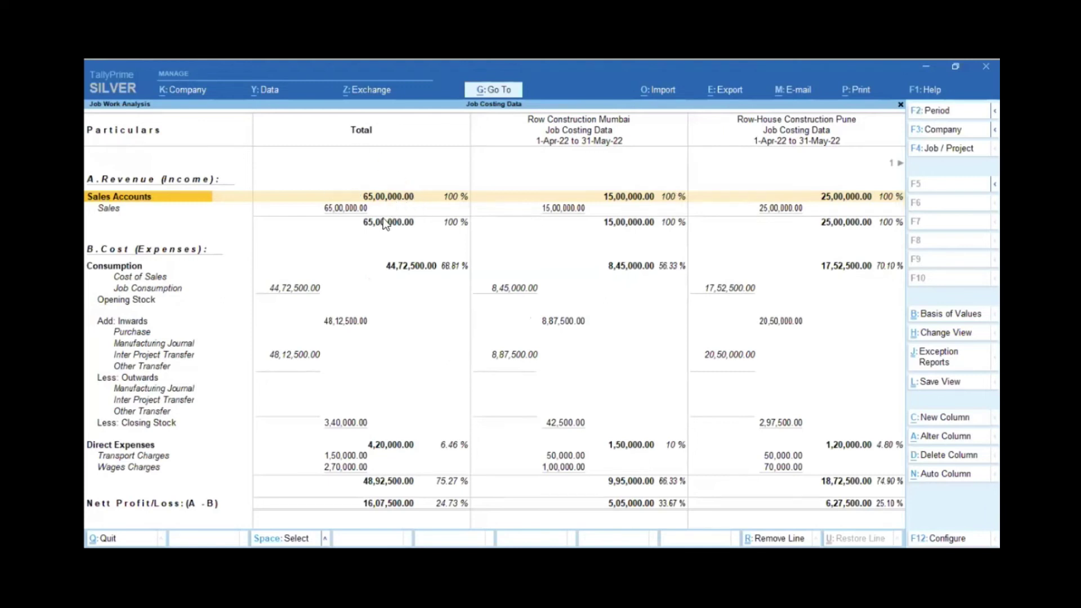
# Compare the total and per-project figures line by line, from consumption down to wages charges.
pyautogui.click(391, 268)
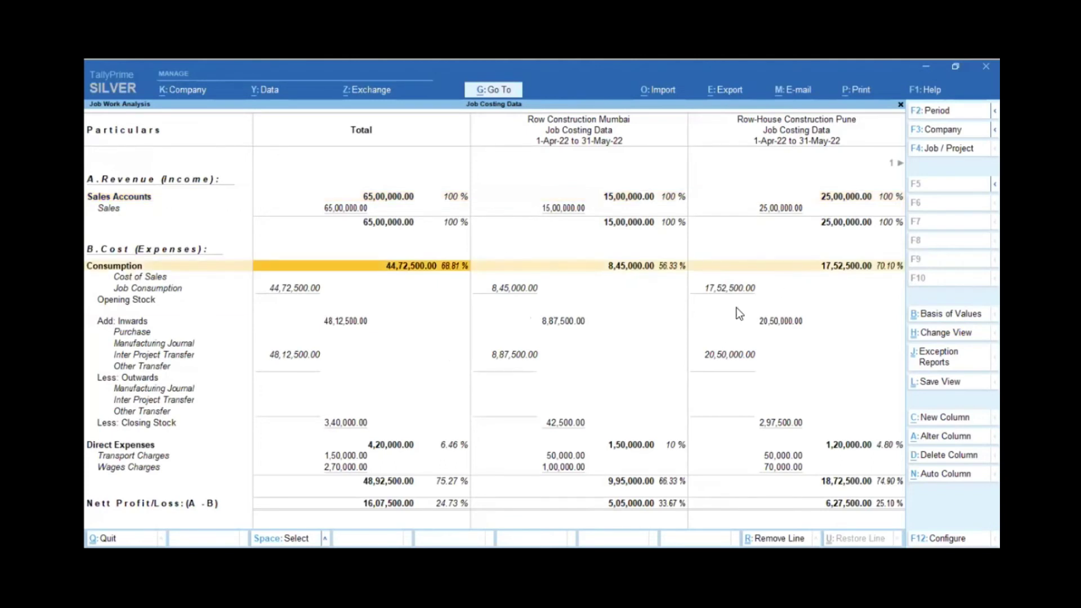
pyautogui.press('Down')
pyautogui.press('Down')
pyautogui.press('Down')
pyautogui.press('Down')
pyautogui.press('Down')
pyautogui.press('Down')
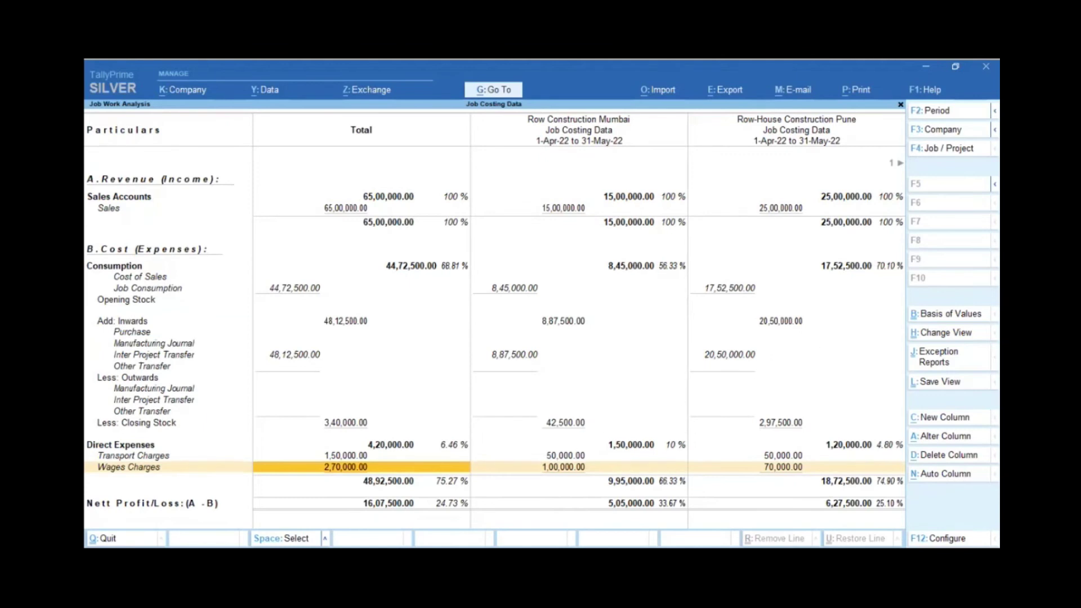
# View the Job/Project Summary, check the transactions and closing balances across all columns, and return to the Job Work Analysis.
pyautogui.hotkey('ctrl', 'h')
pyautogui.press('Down')
pyautogui.press('Down')
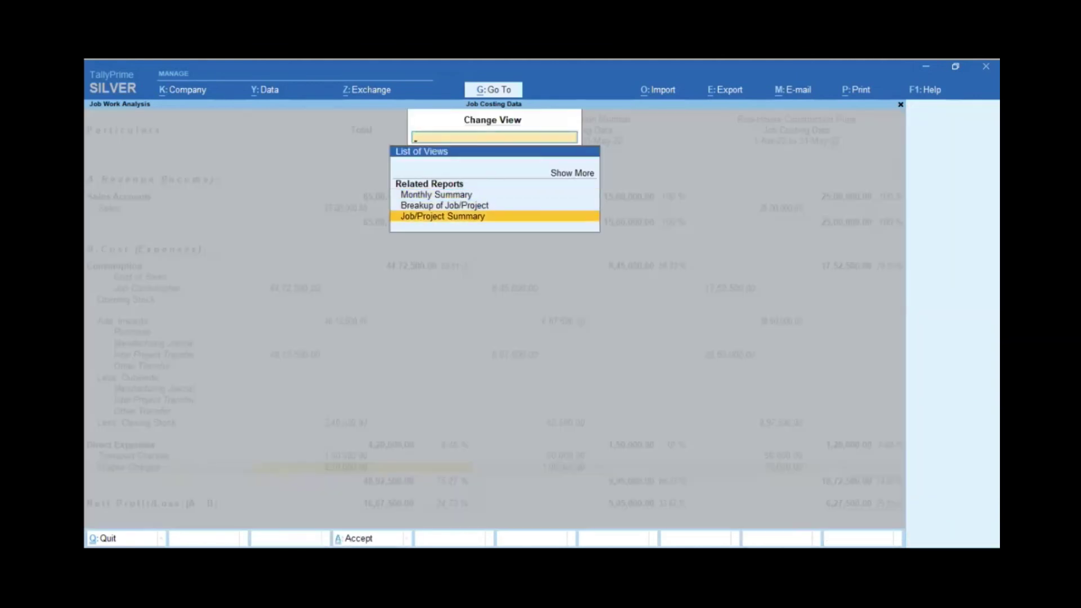
pyautogui.press('Return')
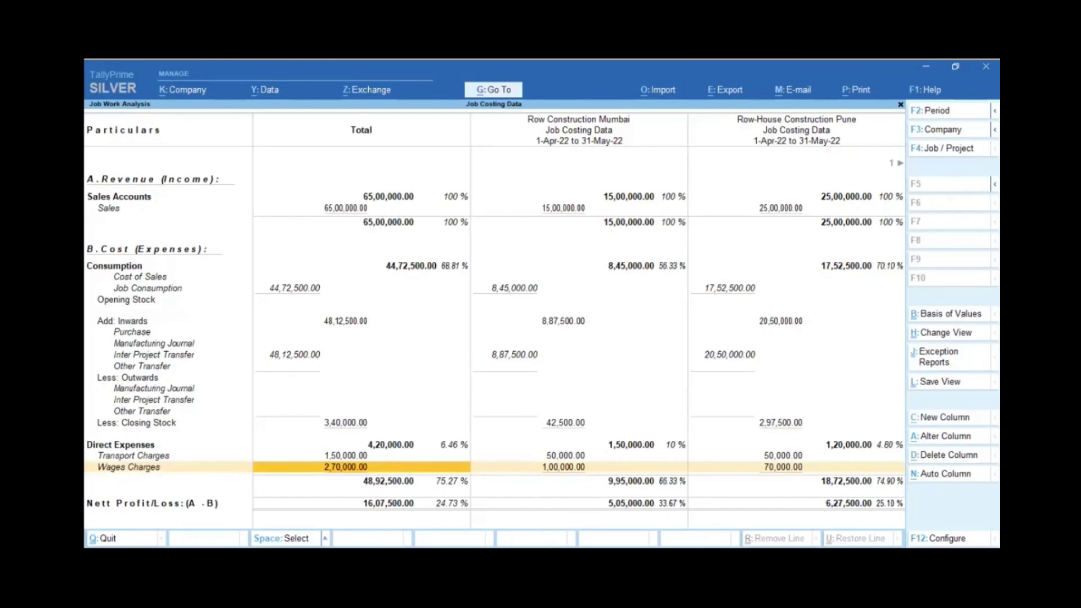
pyautogui.hotkey('ctrl', 'h')
pyautogui.press('Down')
pyautogui.press('Down')
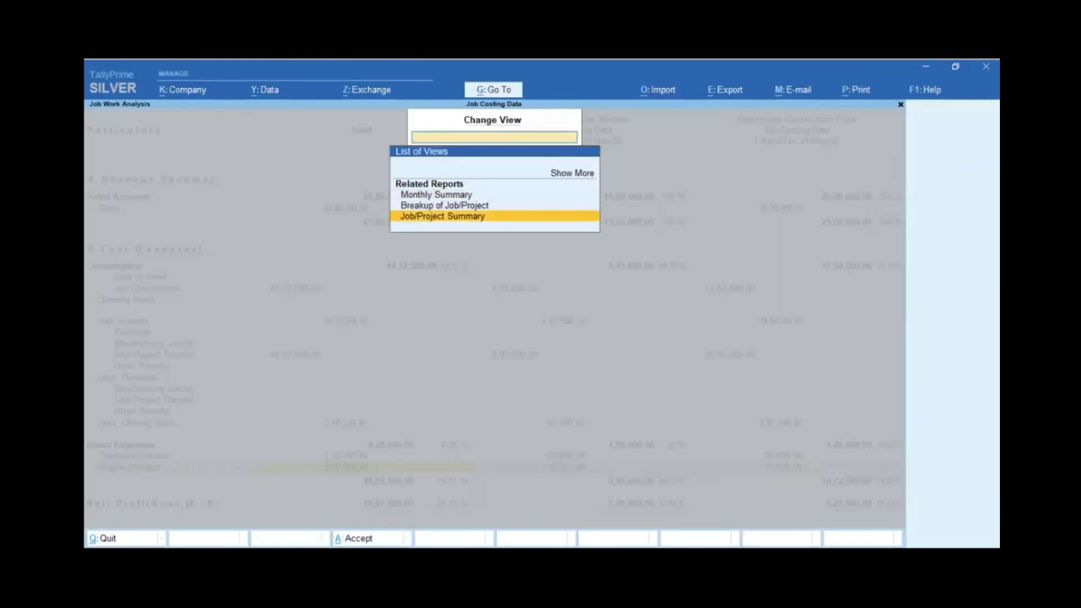
pyautogui.press('Return')
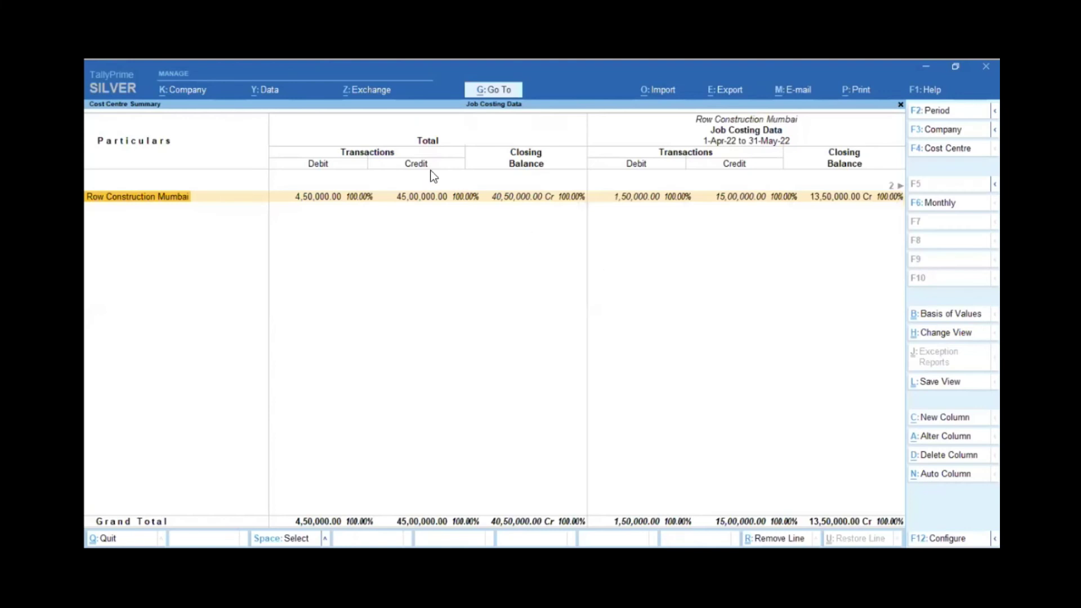
pyautogui.press('Right')
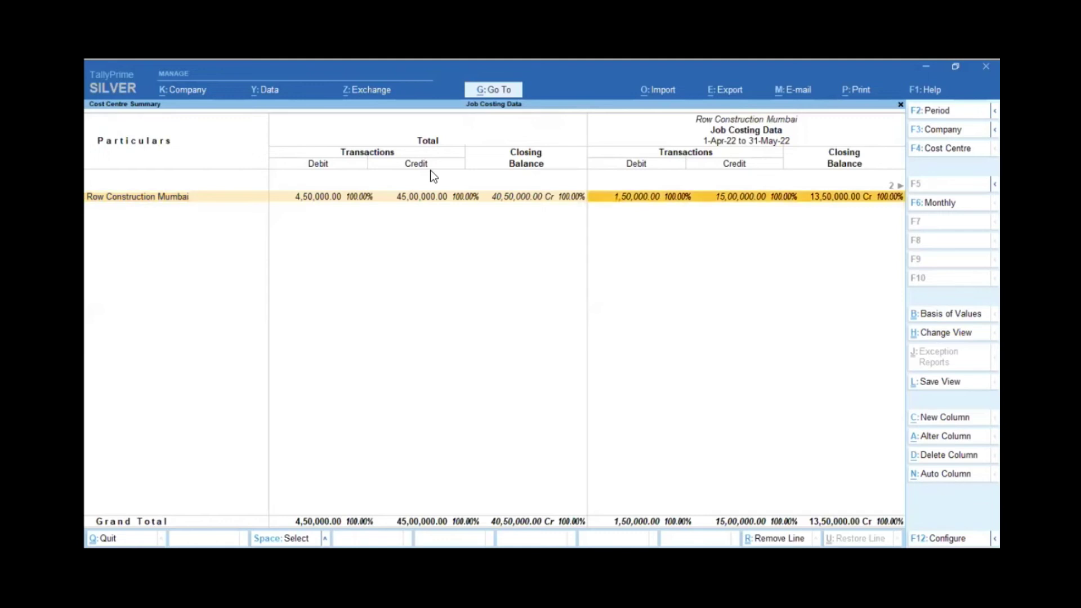
pyautogui.press('Right')
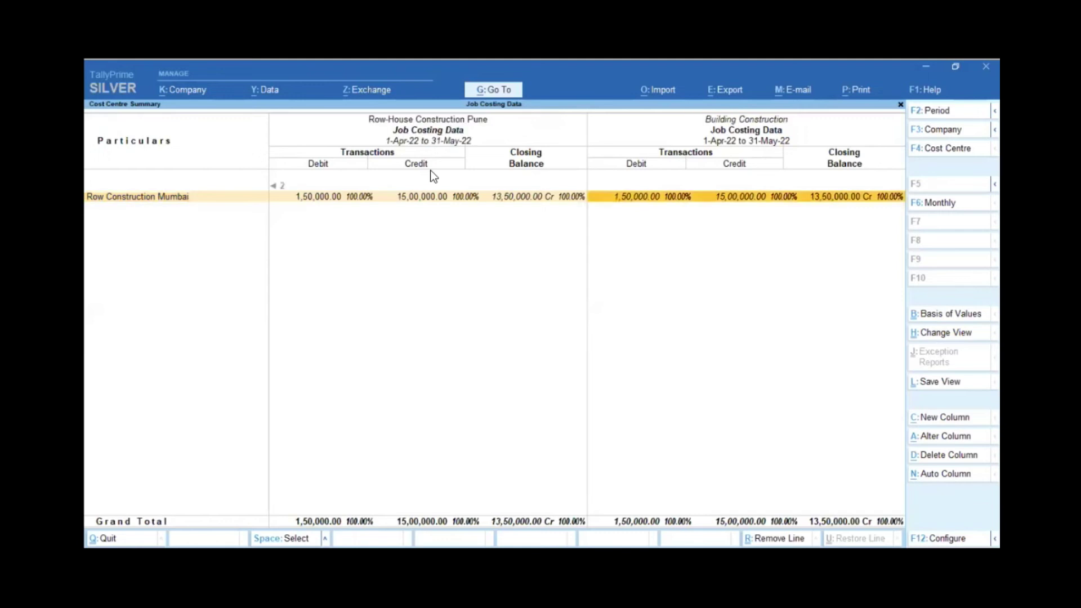
pyautogui.press('Return')
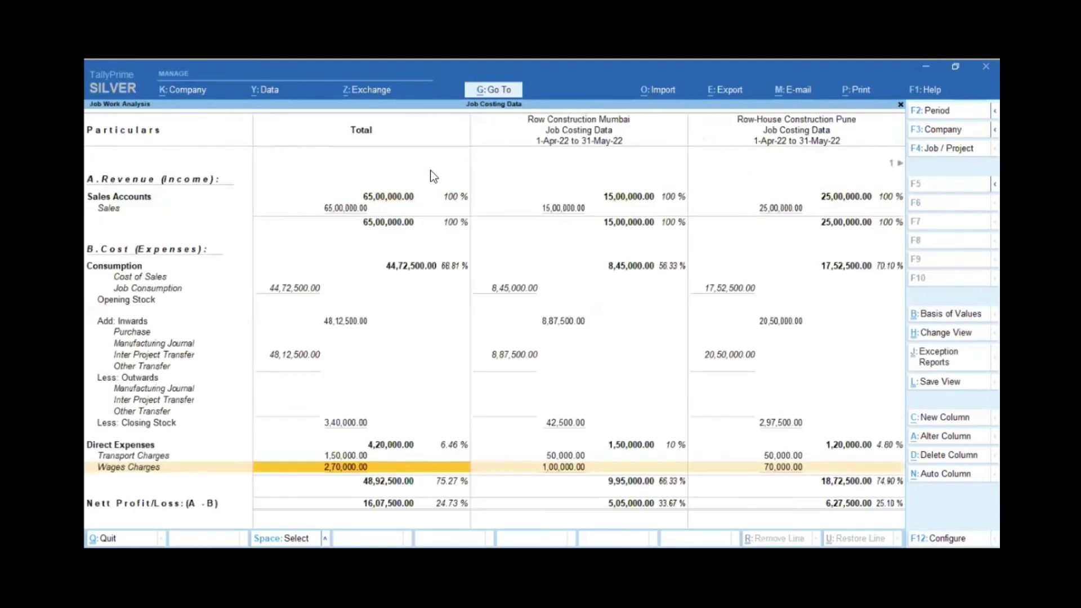
# Close the Job Work Analysis and its project selection, and return to the Gateway of Tally.
pyautogui.press('F4')
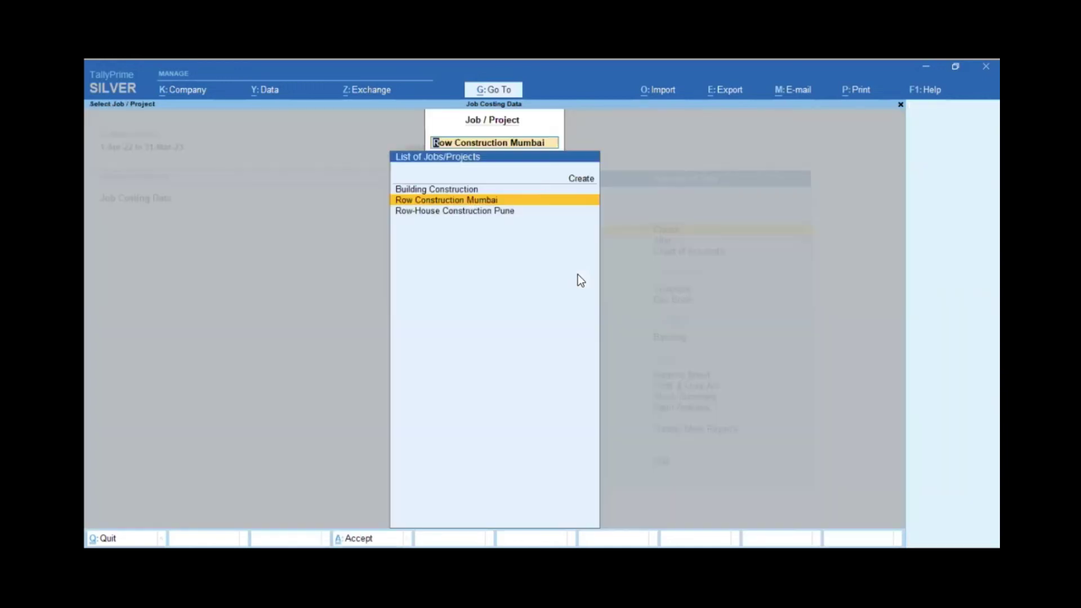
pyautogui.press('Down')
pyautogui.press('Up')
pyautogui.press('Up')
pyautogui.press('Escape')
pyautogui.press('Escape')
pyautogui.press('Escape')
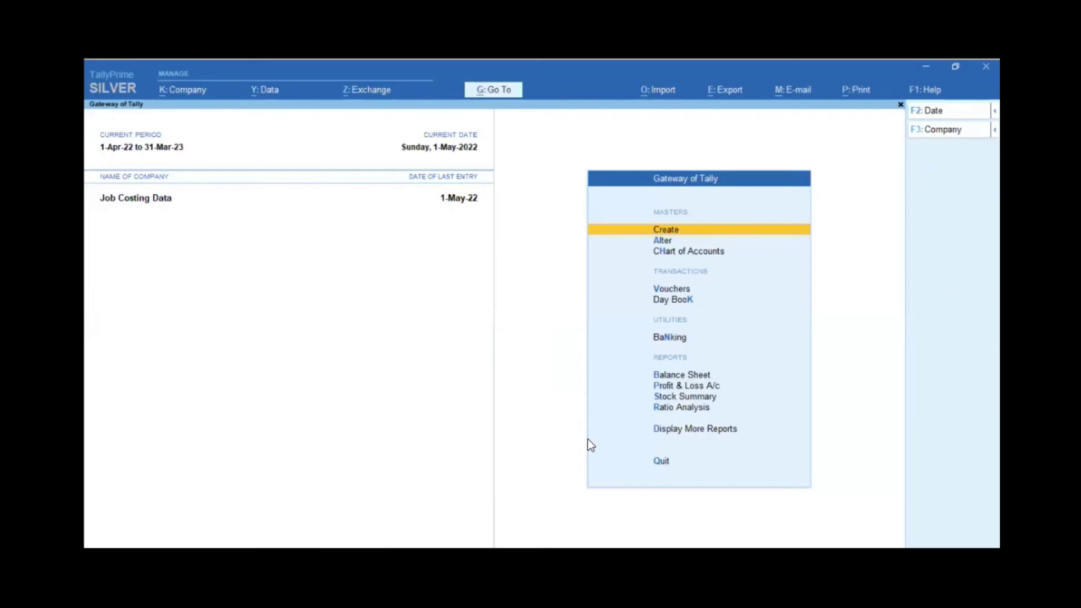